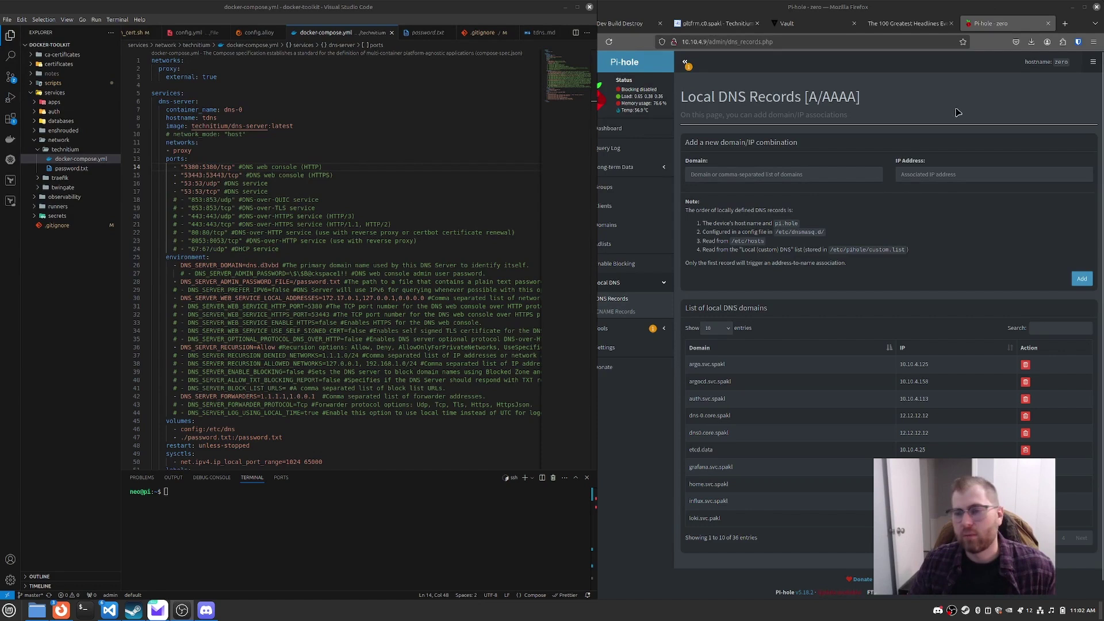
Step: Bring the Pi-hole browser forward and show its dashboard, with 0 queries and 3,196,251 adlist domains
left_click(880, 135)
left_click(600, 130)
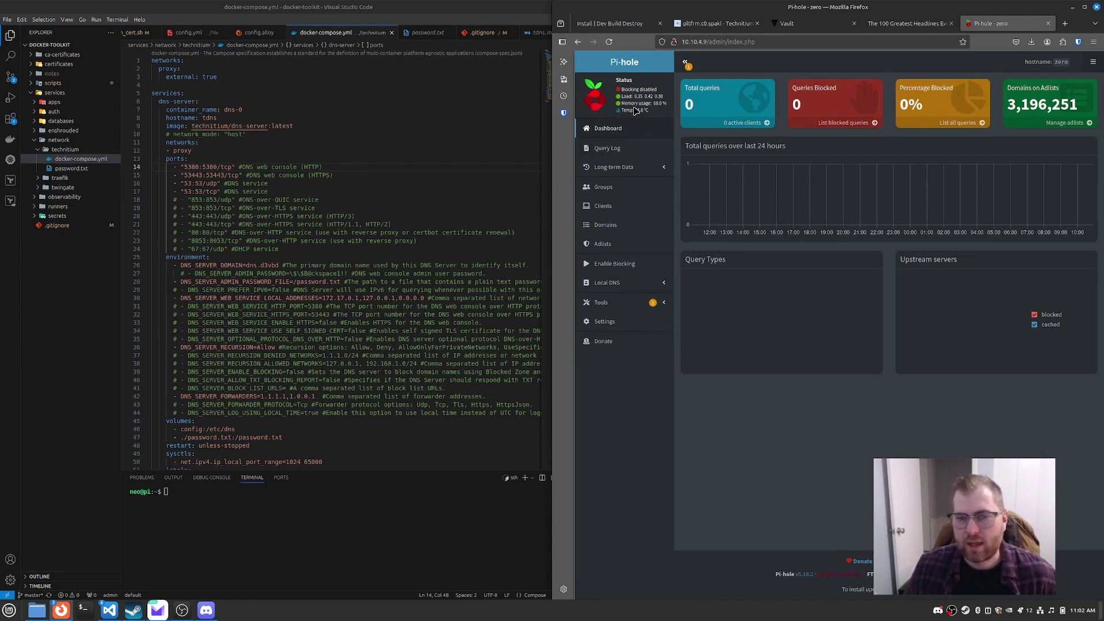
left_click_drag(666, 103, 622, 105)
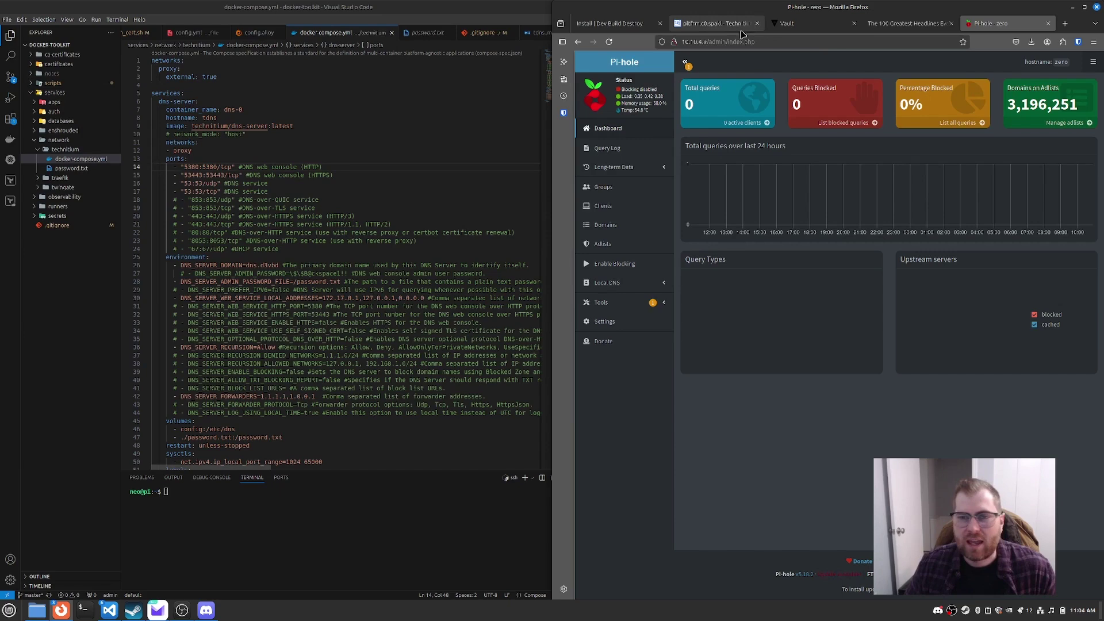
Step: Switch to the Technitium DNS console tab in Firefox
left_click(716, 23)
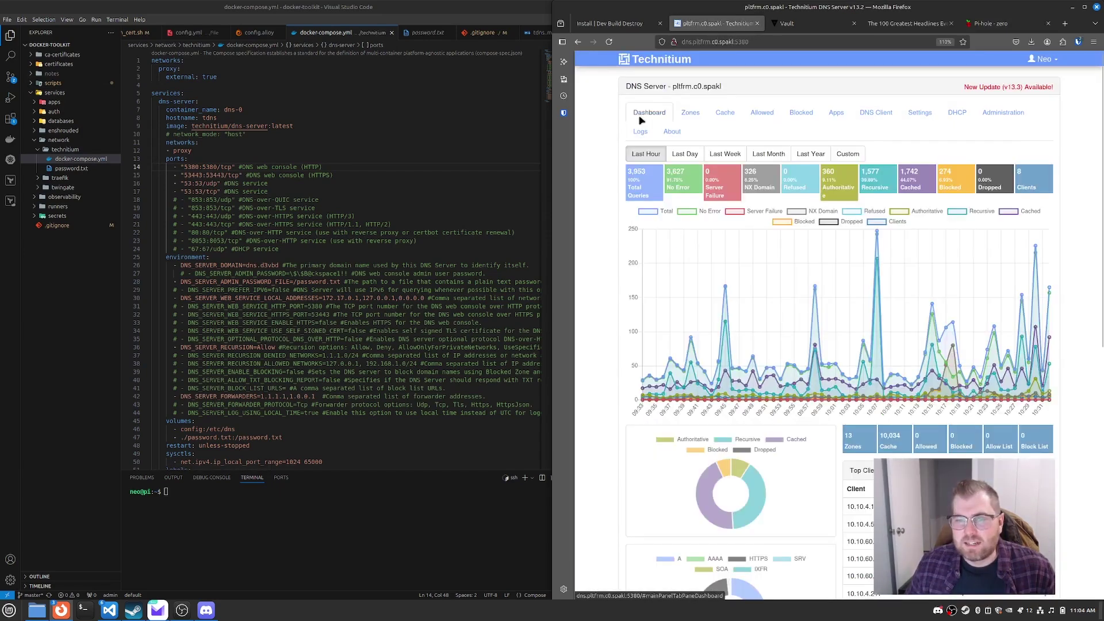
scroll(970, 272, "down", 8)
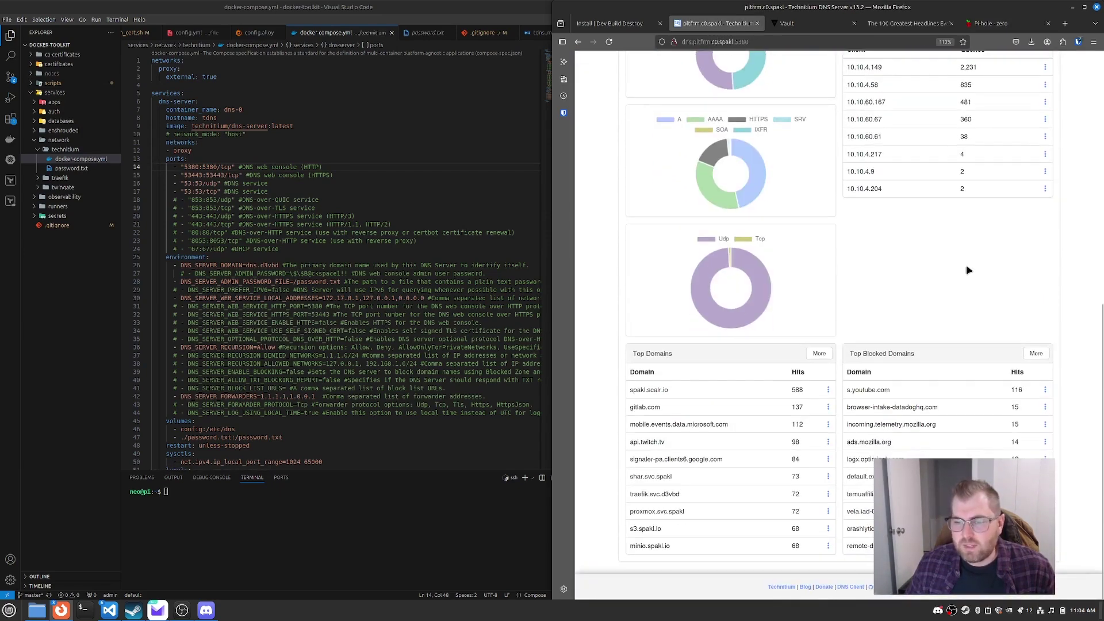
scroll(968, 270, "up", 8)
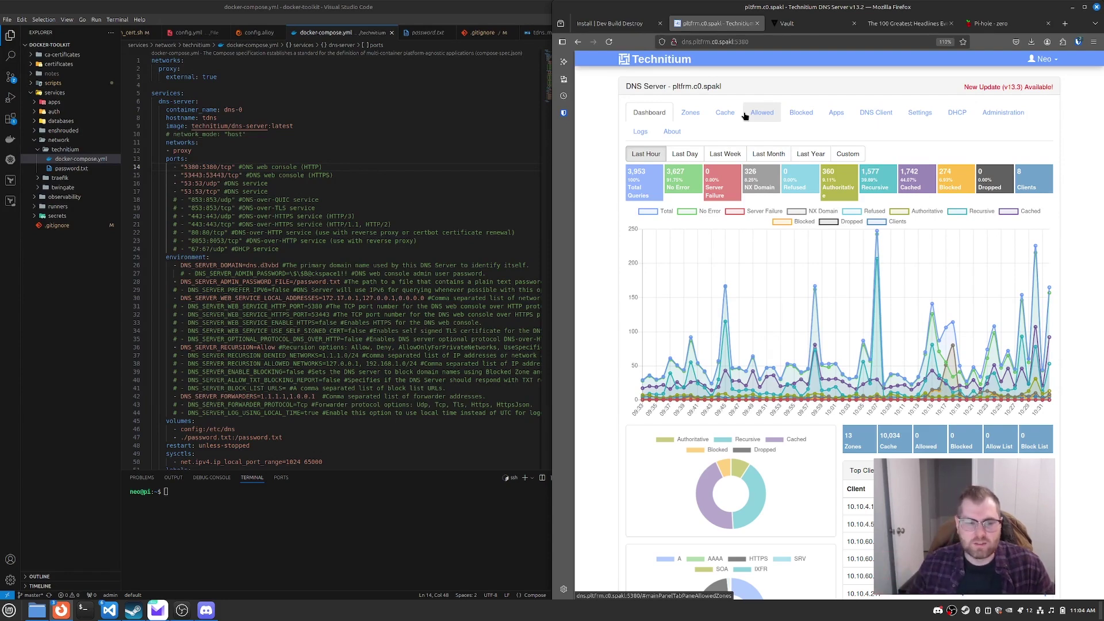
Step: Sign in with Firefox's saved login and review the dashboard: 3,957 queries, 317 blocked, 9 clients
left_click(690, 112)
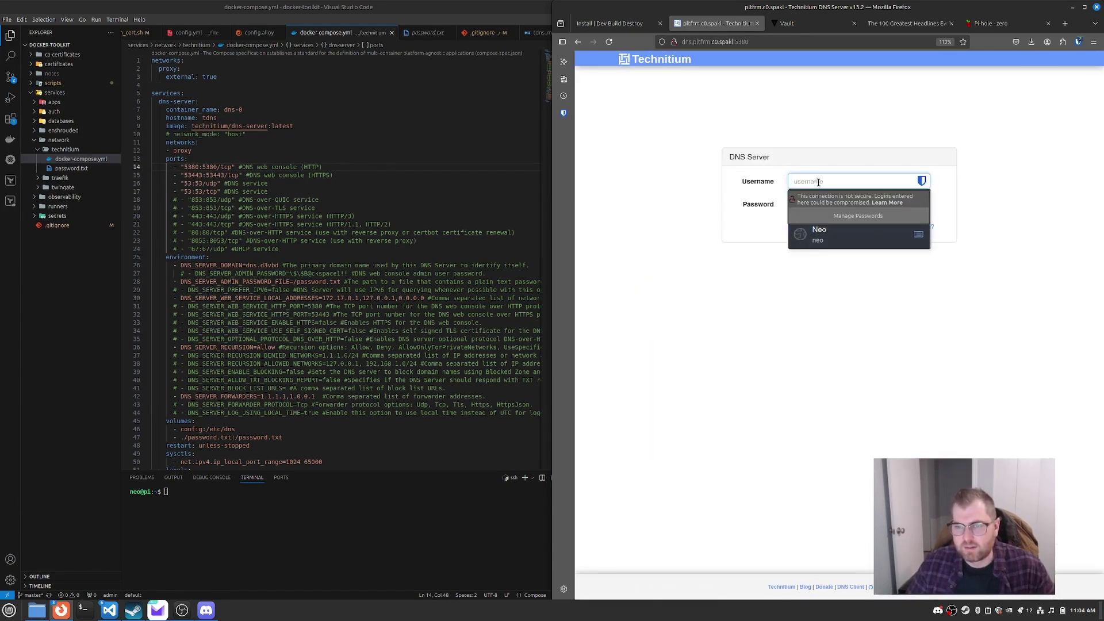
left_click(819, 234)
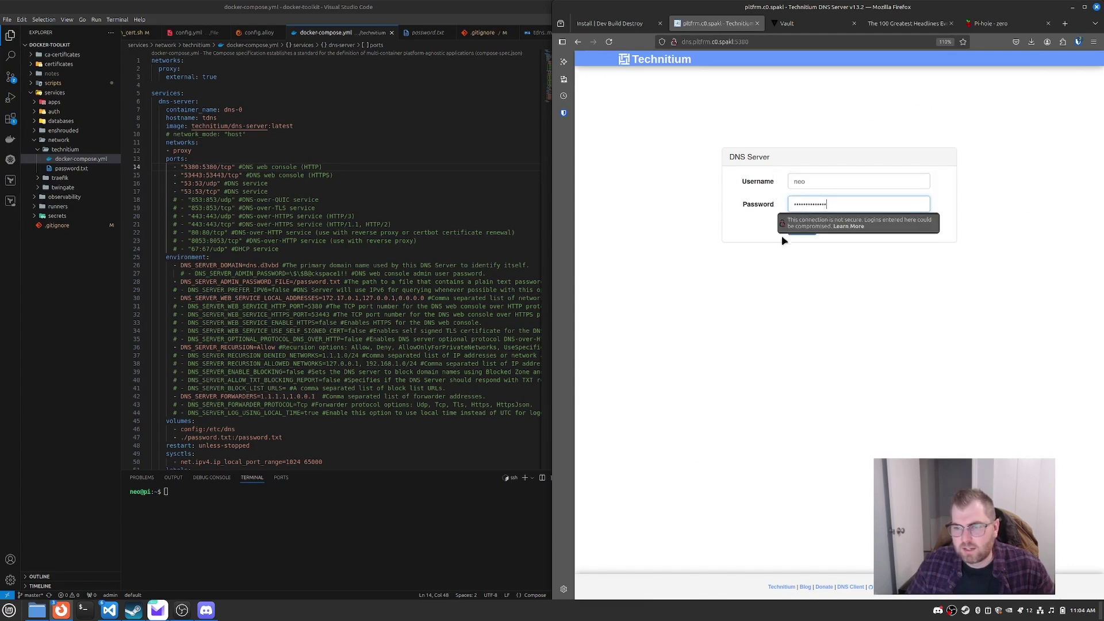
left_click(806, 235)
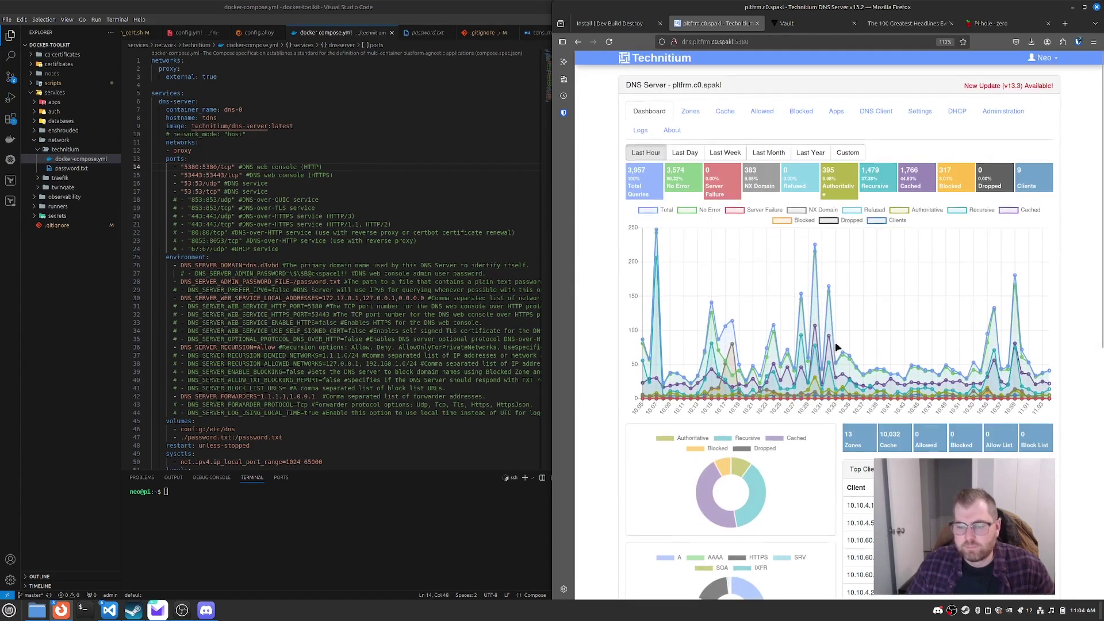
scroll(837, 348, "down", 4)
scroll(951, 260, "down", 1)
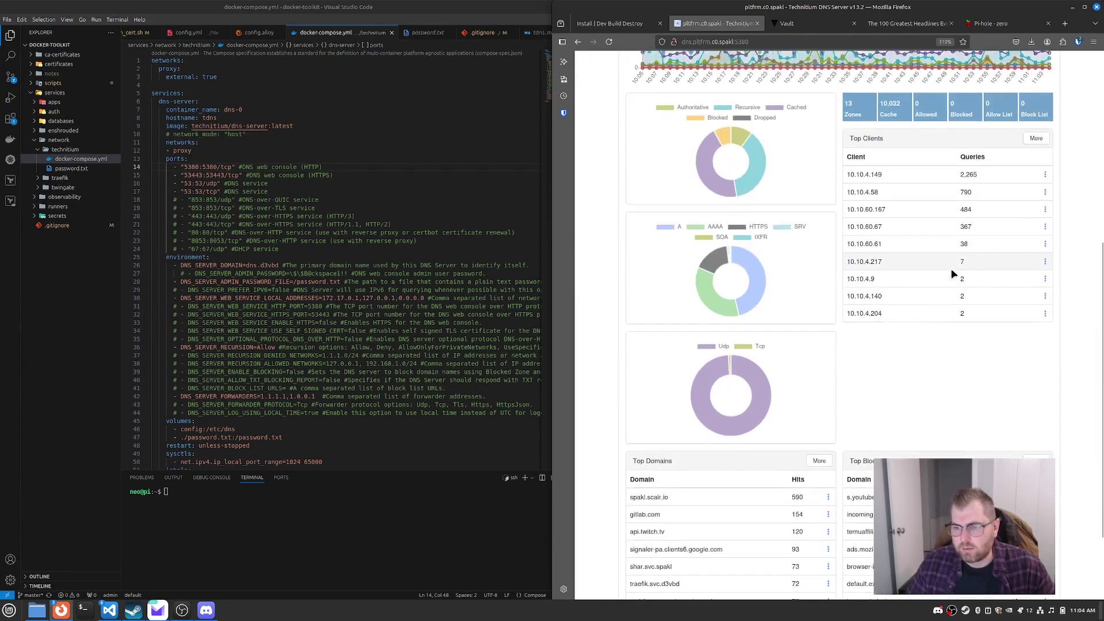
scroll(951, 274, "down", 3)
scroll(861, 296, "up", 10)
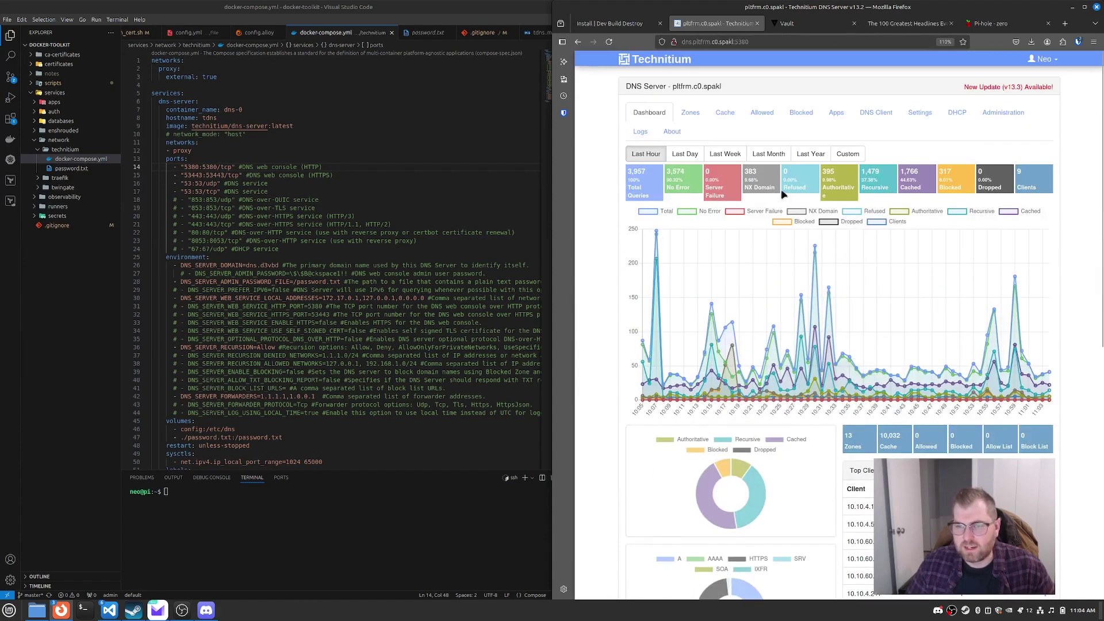
Step: Glance at the Blocked view, then bring up the Zones list of 13 zones
left_click(793, 113)
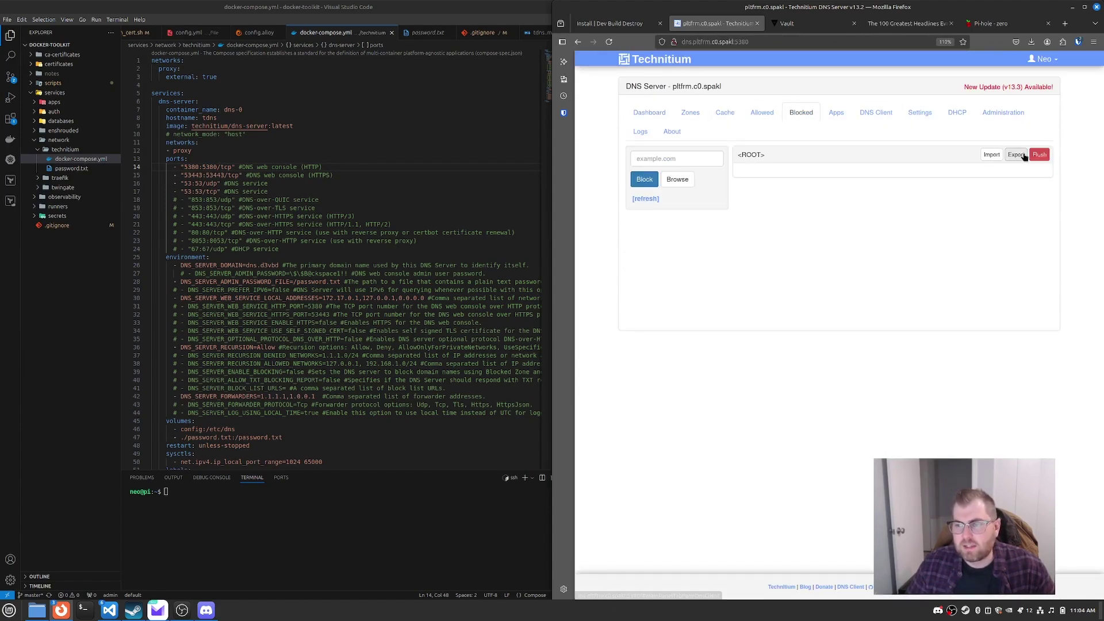
left_click(692, 113)
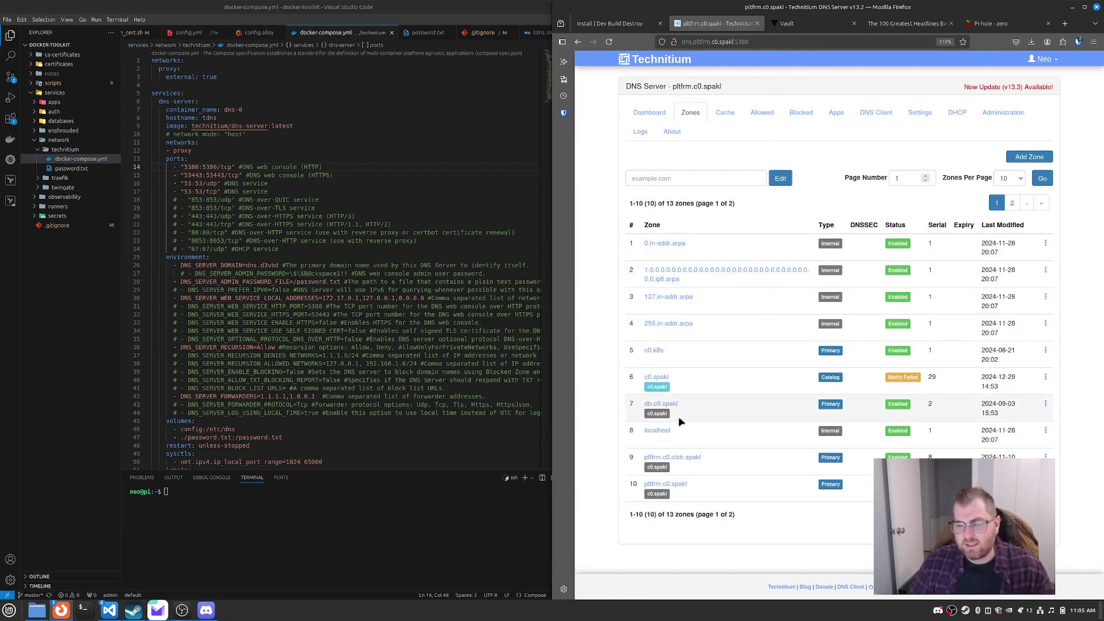
Step: Open pltfrm.c0.spakl, browse the Add Record type list without adding, then go to Settings' General tab
left_click(683, 487)
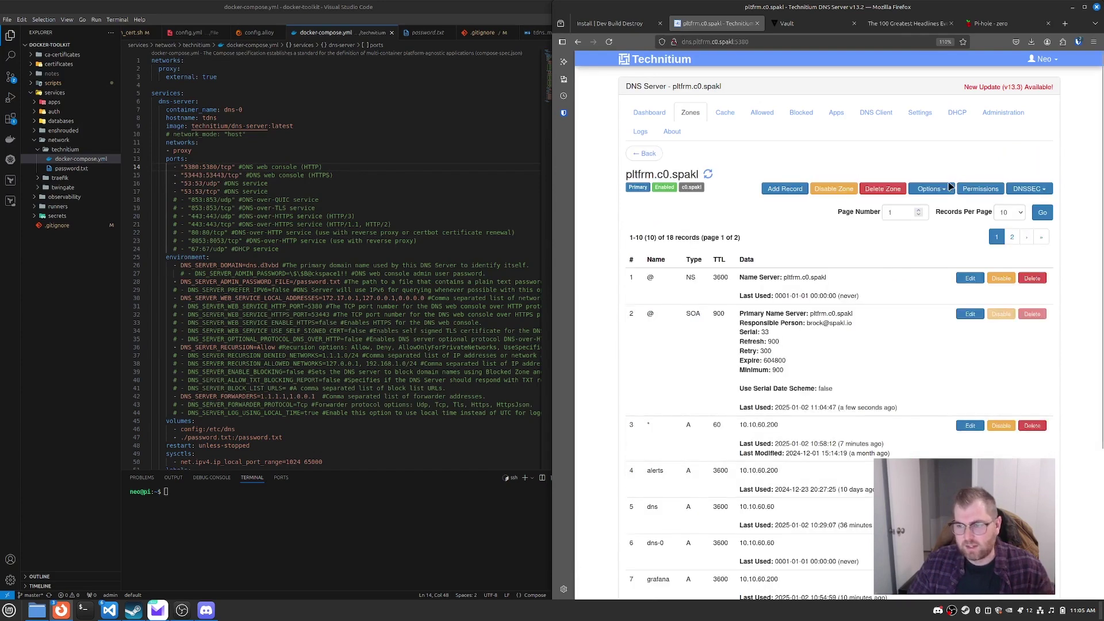
left_click(783, 191)
left_click(818, 143)
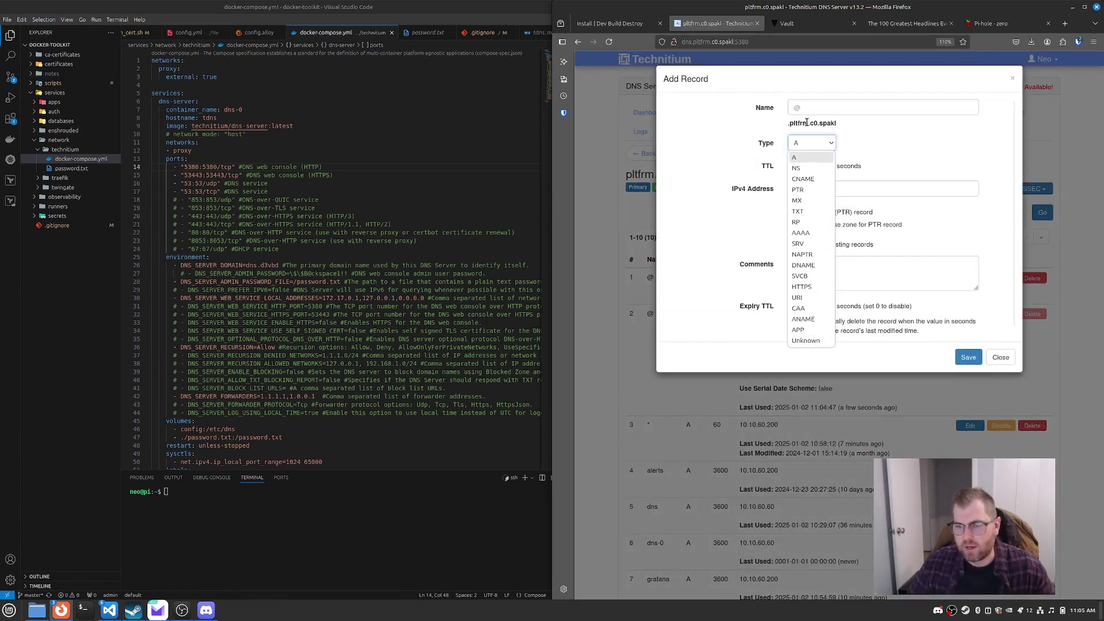
left_click(1001, 357)
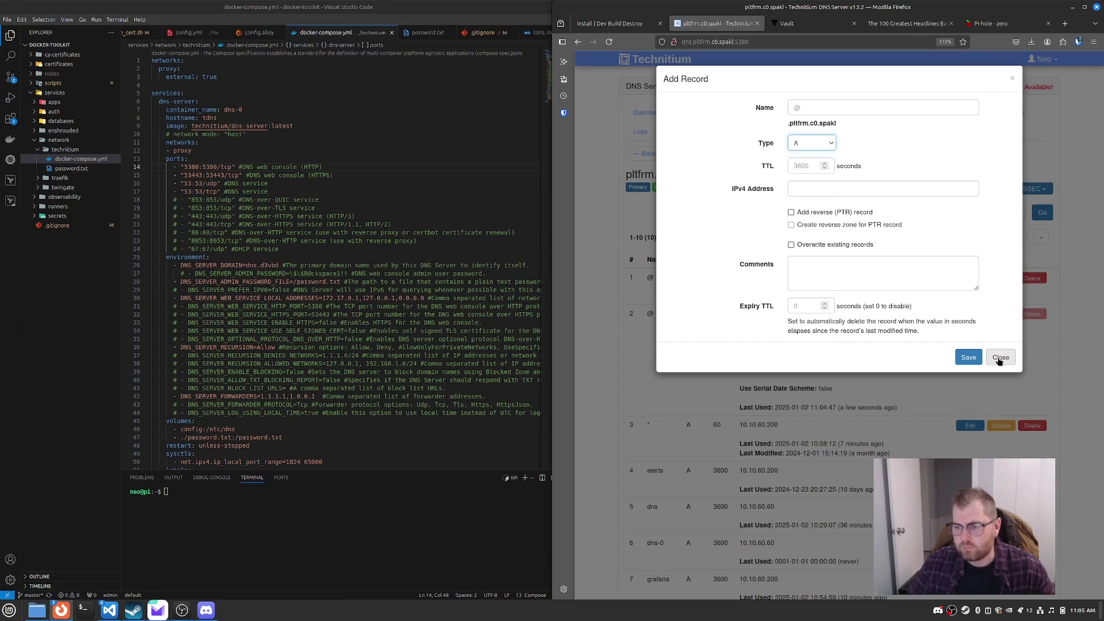
left_click(1000, 357)
left_click(918, 113)
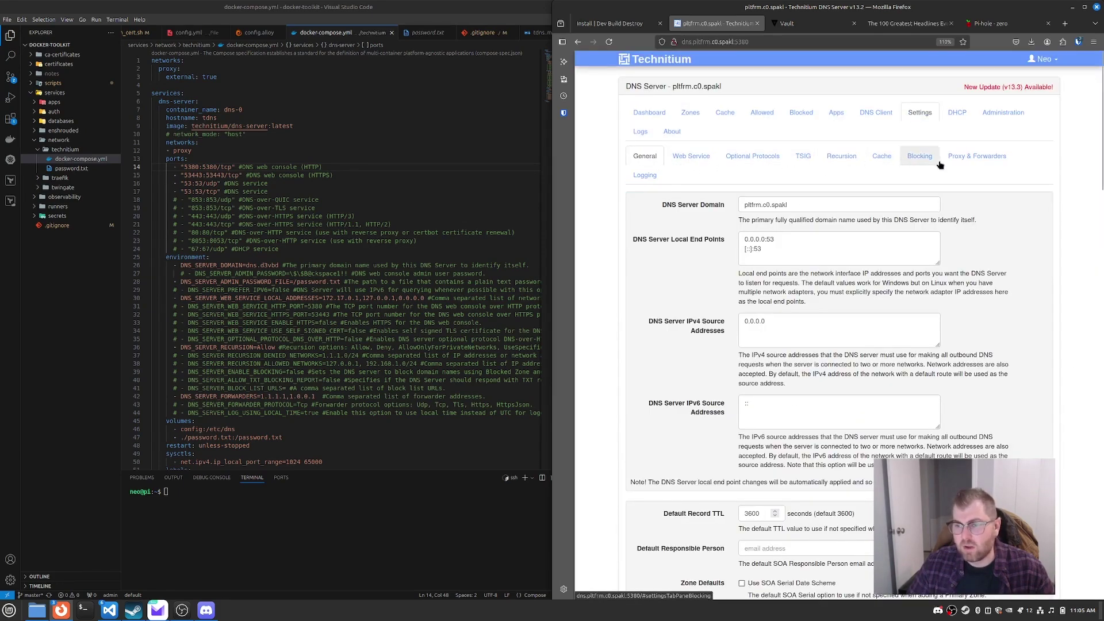
Step: Review the Proxy & Forwarders settings: forwarders 1.1.1.1 and 1.0.0.1 over DNS-over-TCP, concurrent forwarding on
left_click(990, 161)
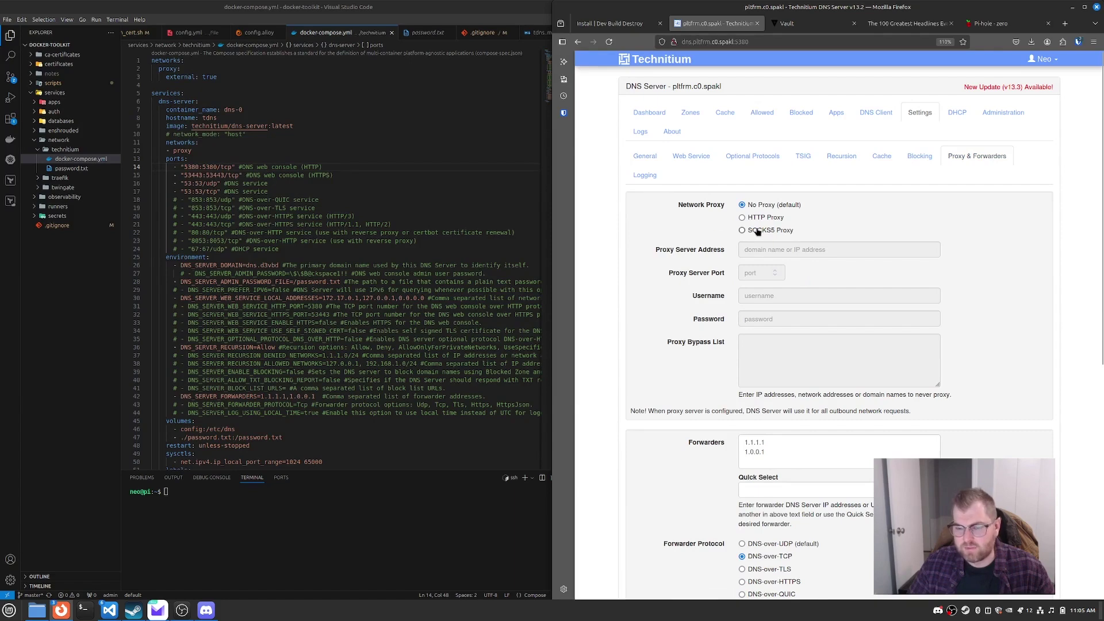
scroll(789, 242, "down", 1)
scroll(789, 242, "down", 4)
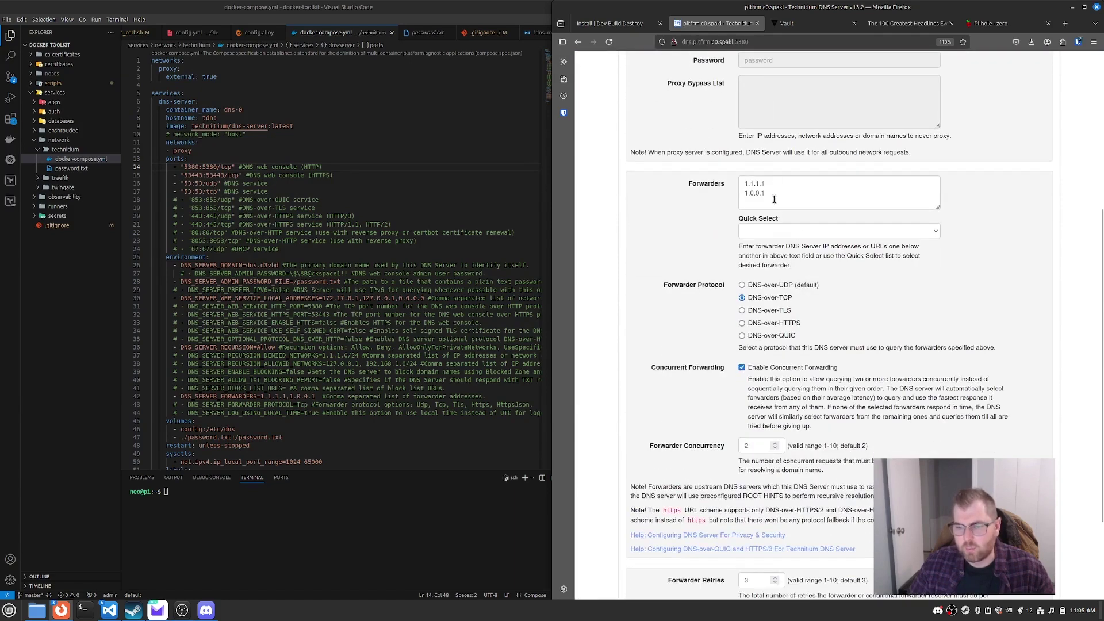
scroll(777, 253, "down", 1)
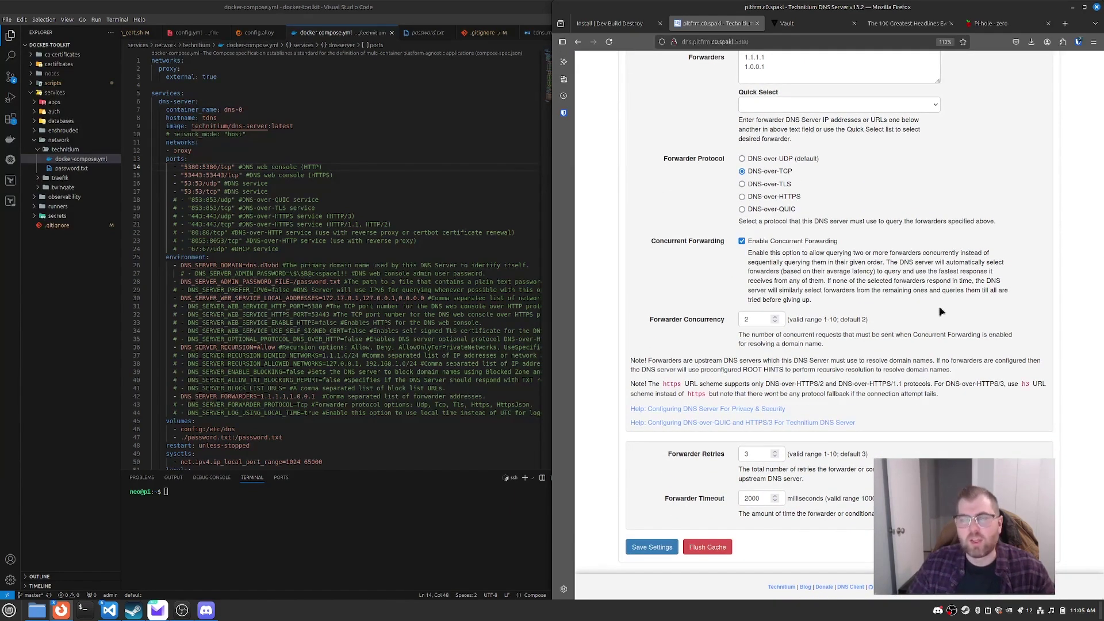
scroll(942, 311, "up", 7)
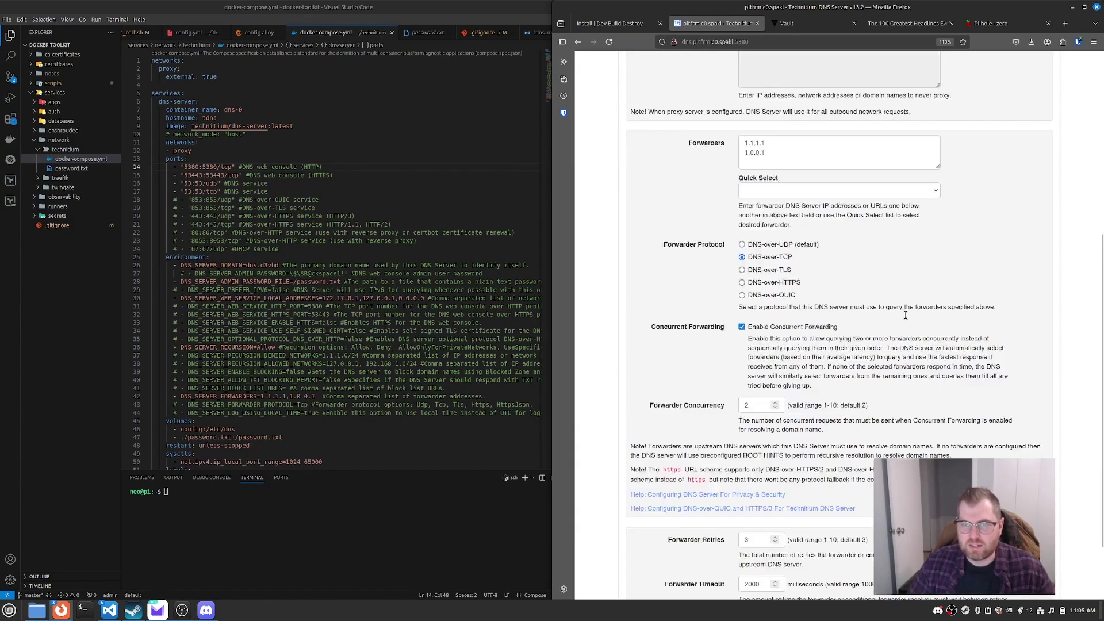
left_click(714, 41)
left_click(778, 42)
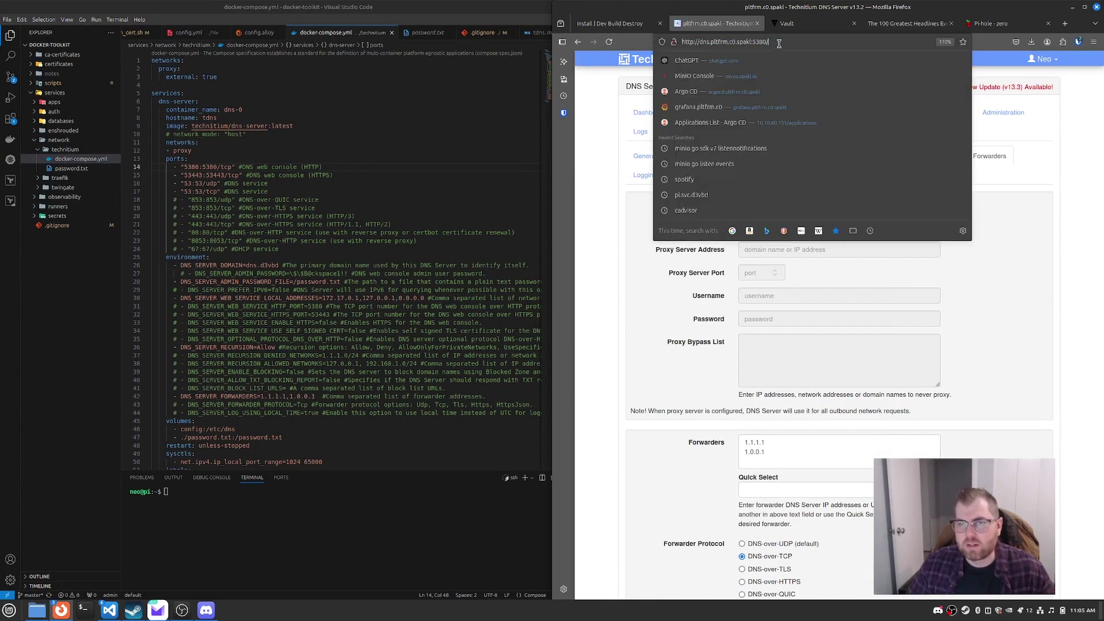
Step: Enlarge VS Code's terminal, change into the tdns folder, list its files and clear the output
left_click(209, 521)
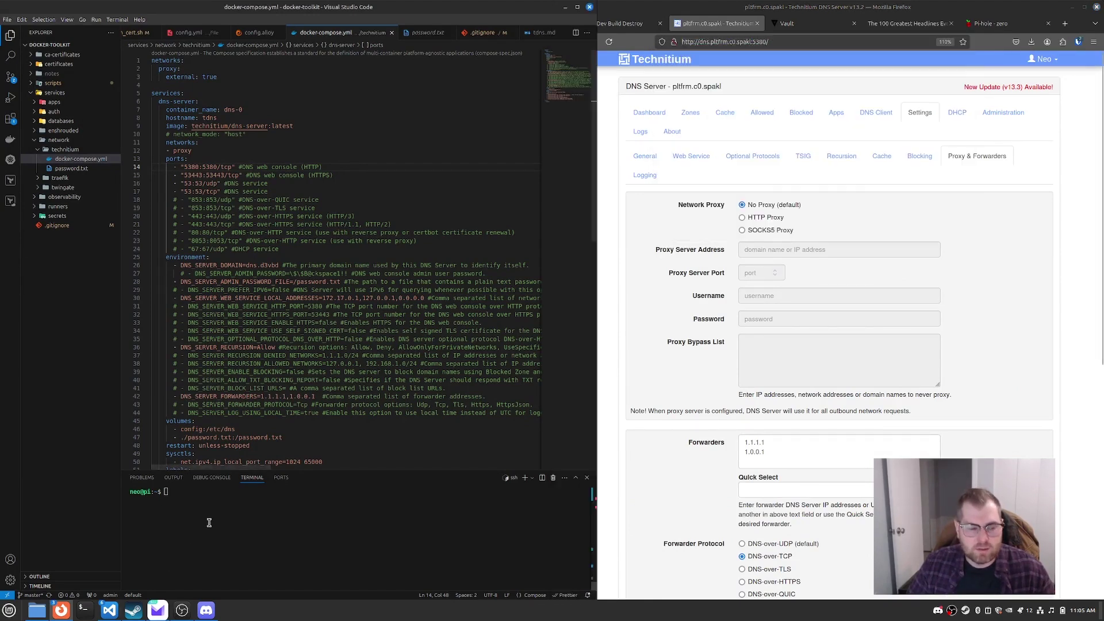
left_click_drag(322, 470, 305, 203)
type("cd te")
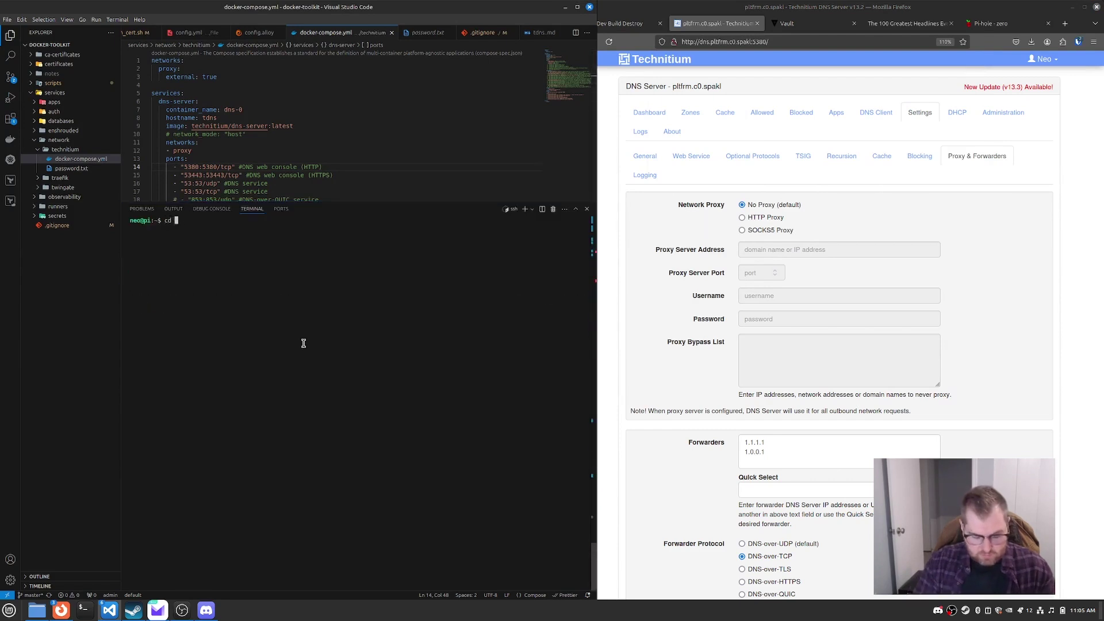
type("ch")
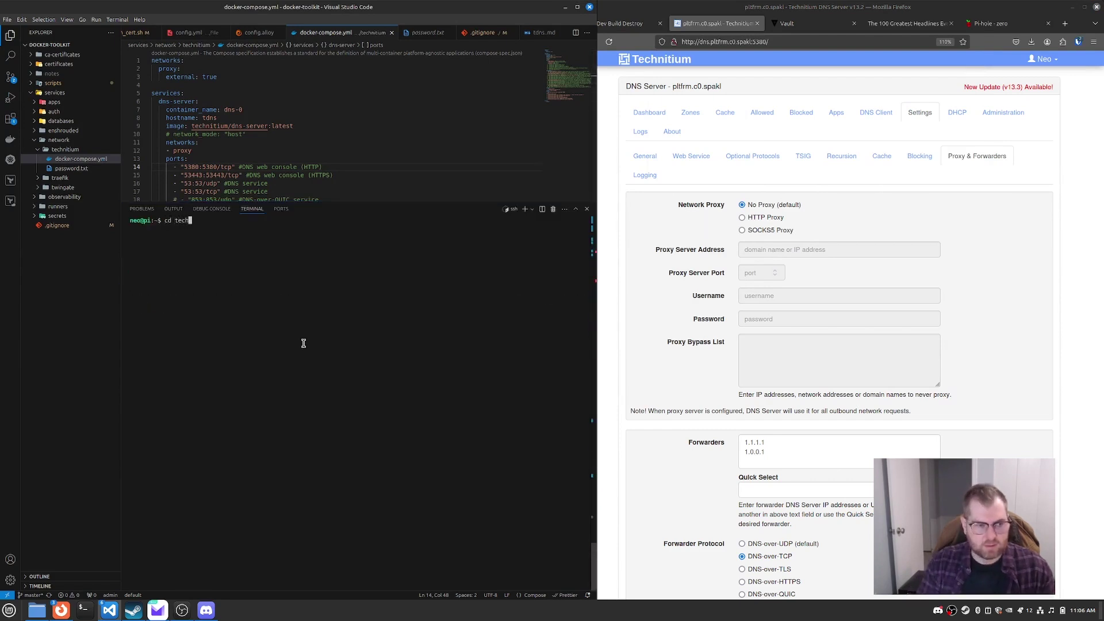
key("BackSpace")
key("BackSpace")
type("td")
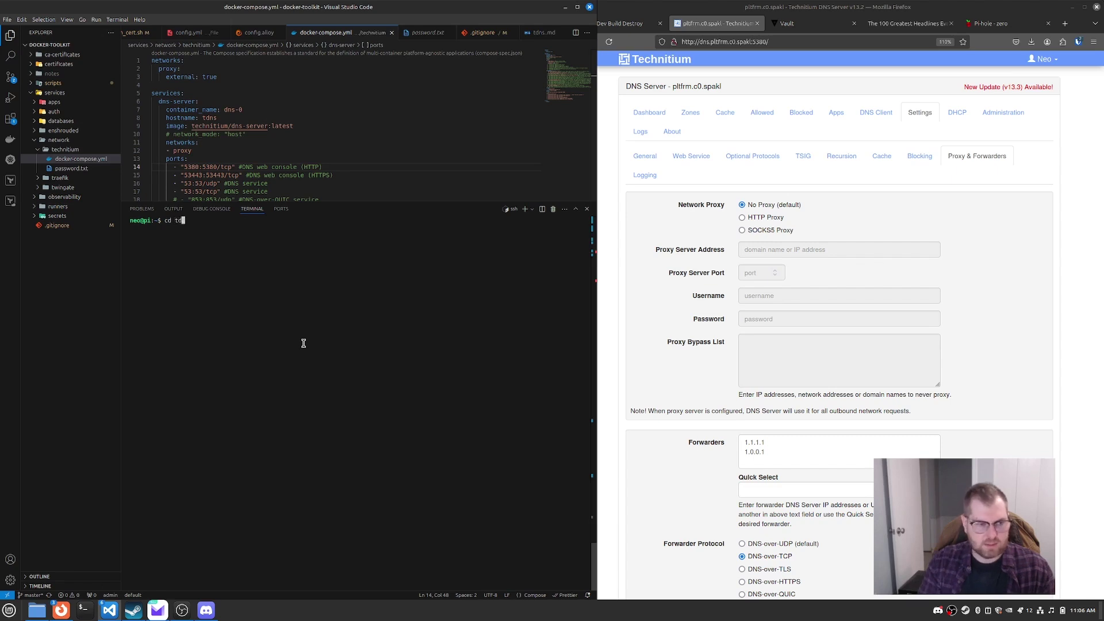
key("Tab")
key("Return")
type("ls")
key("Return")
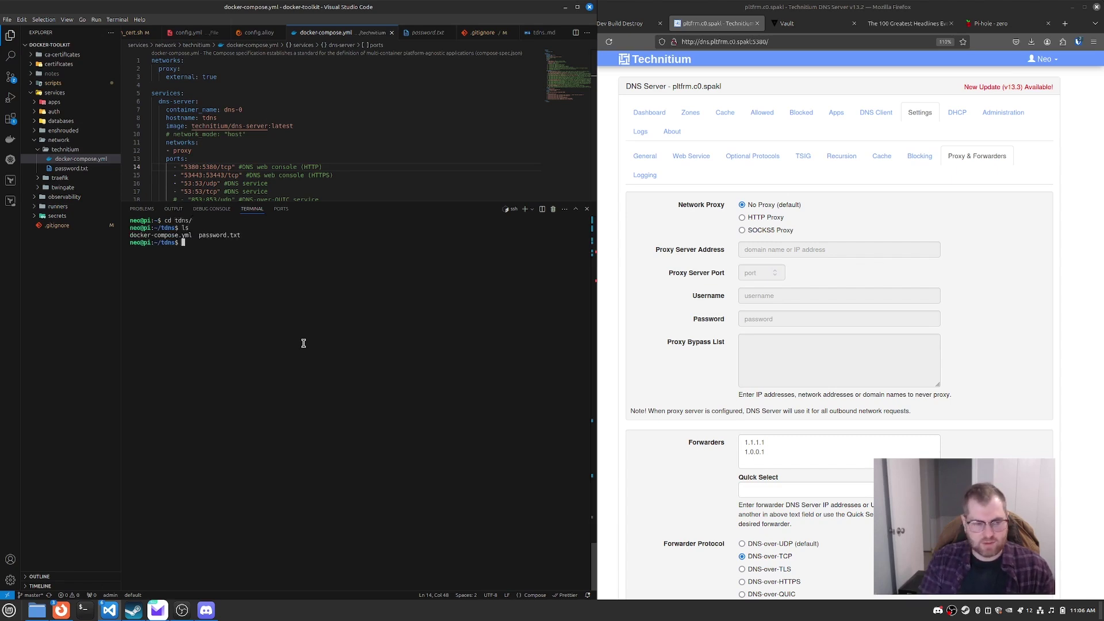
key("ctrl+l")
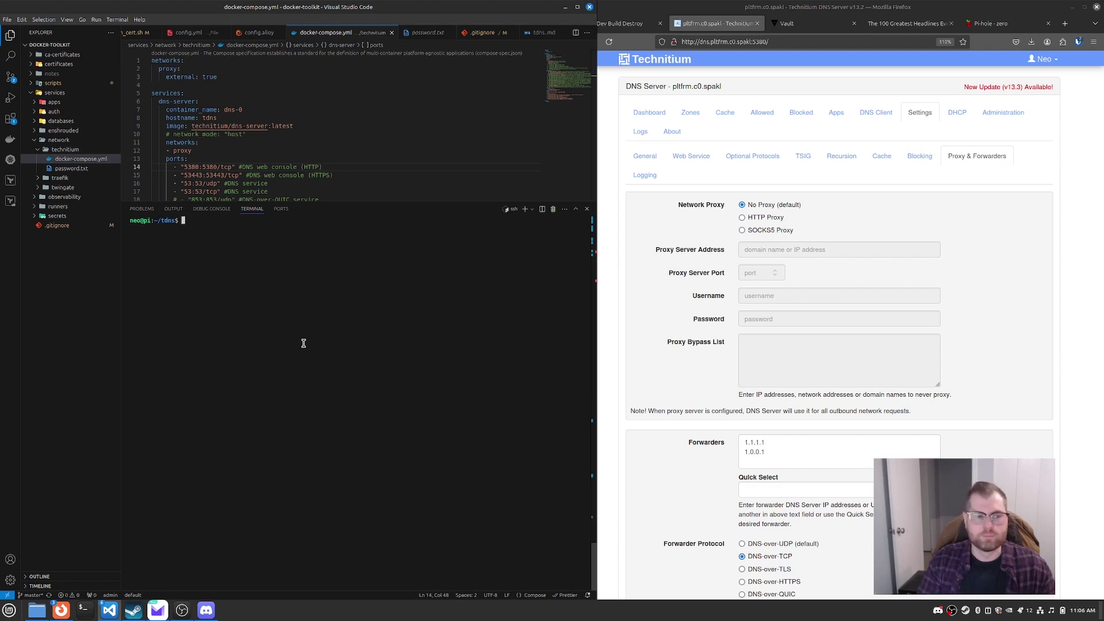
left_click(937, 205)
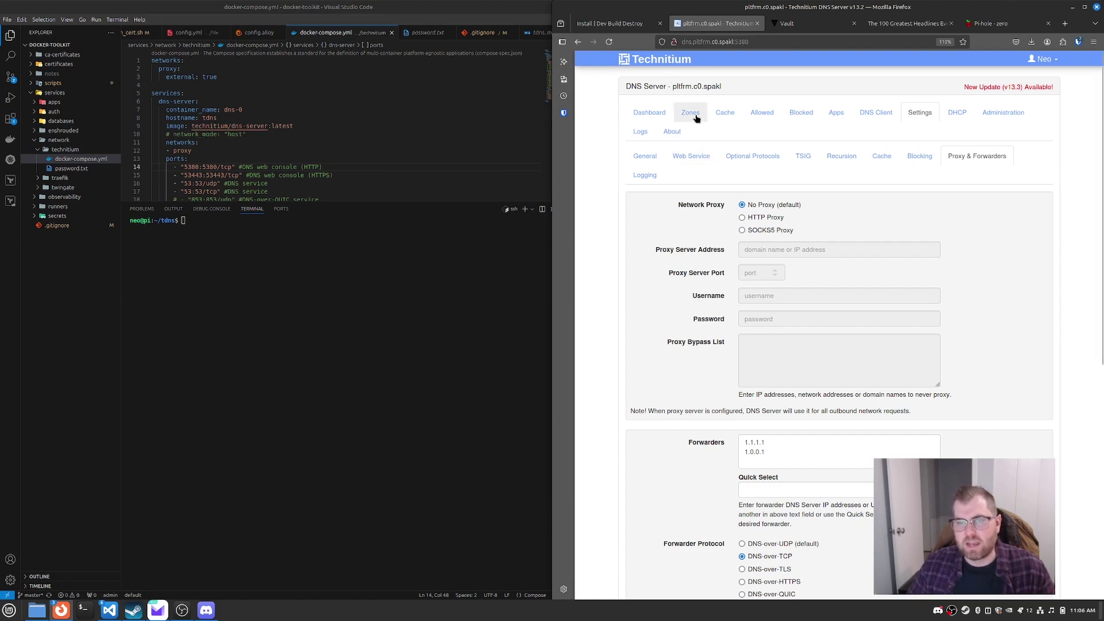
left_click(375, 168)
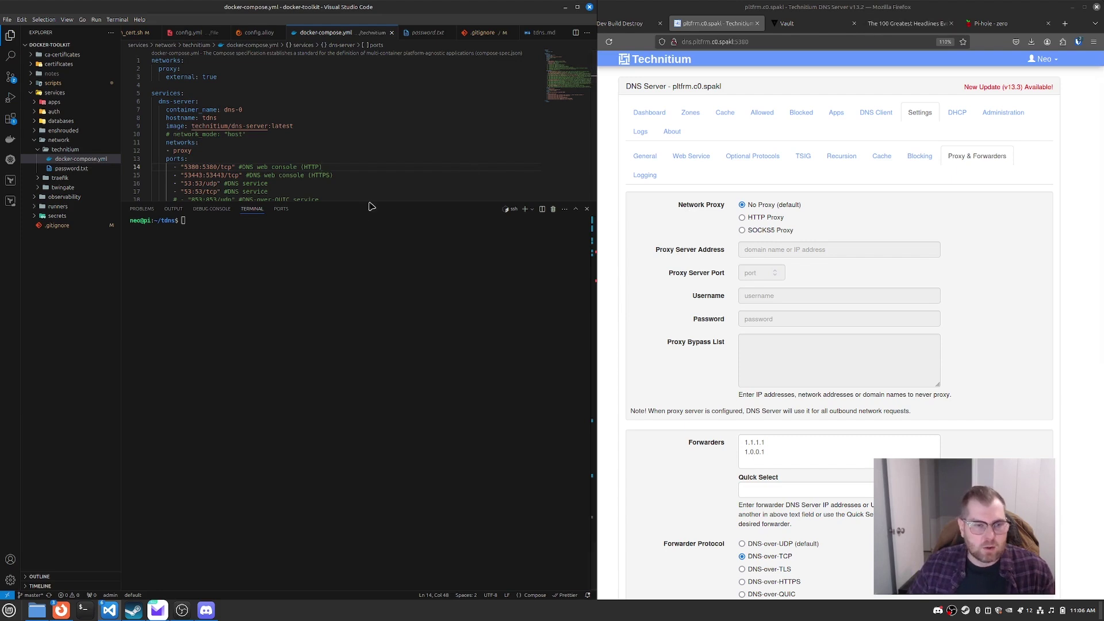
Step: Enlarge the compose file editor, select the external proxy network, and open the Proxy Network docs page
left_click_drag(371, 203, 338, 566)
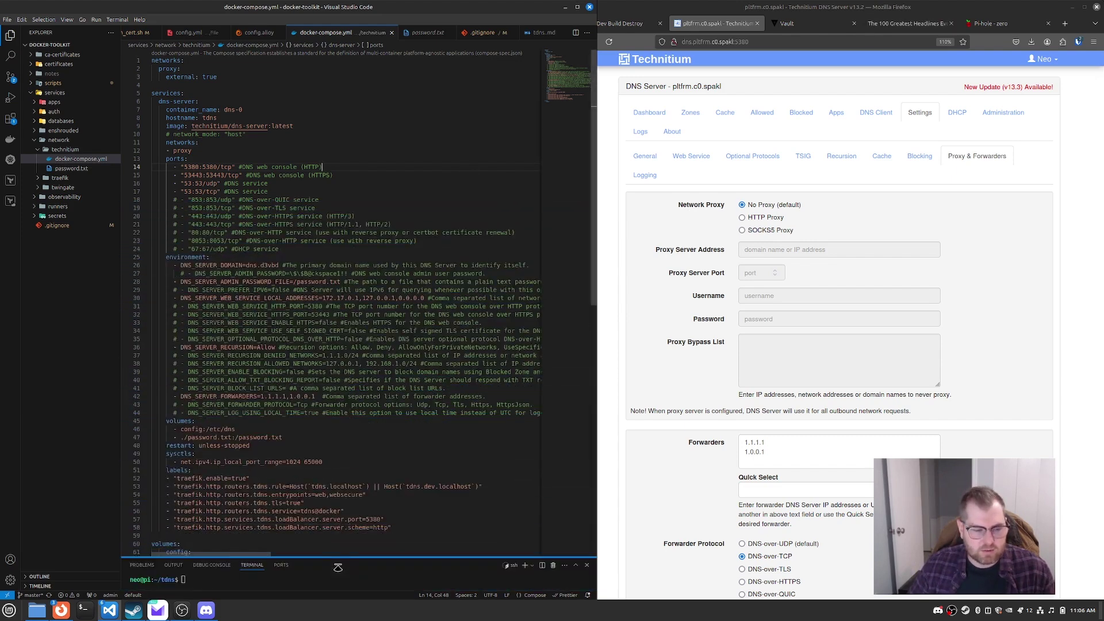
left_click(254, 92)
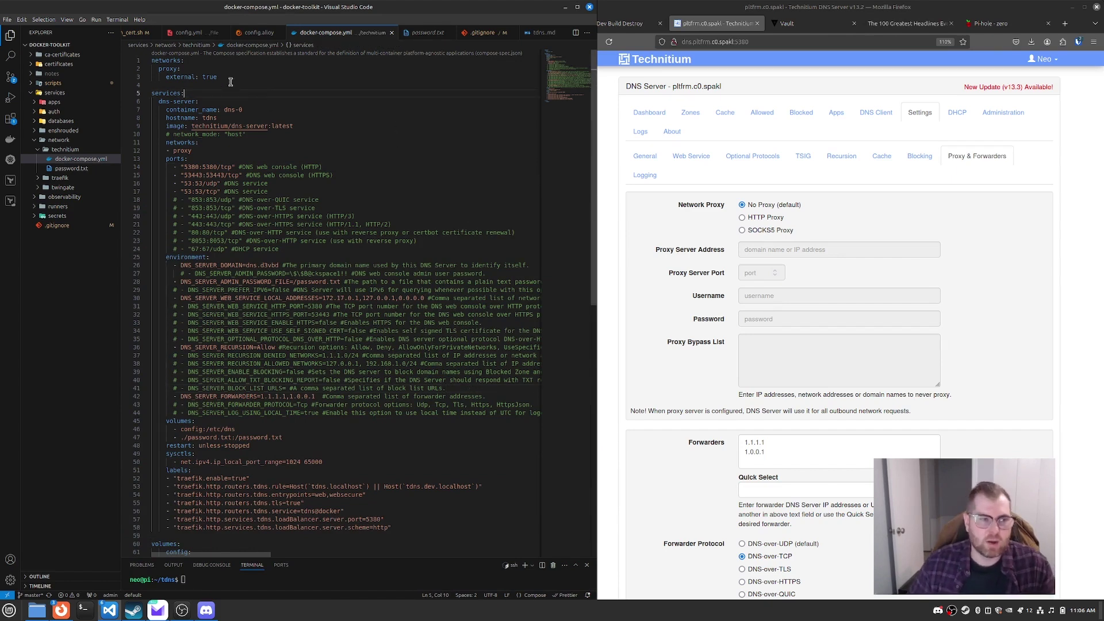
left_click_drag(231, 82, 155, 70)
double_click(159, 69)
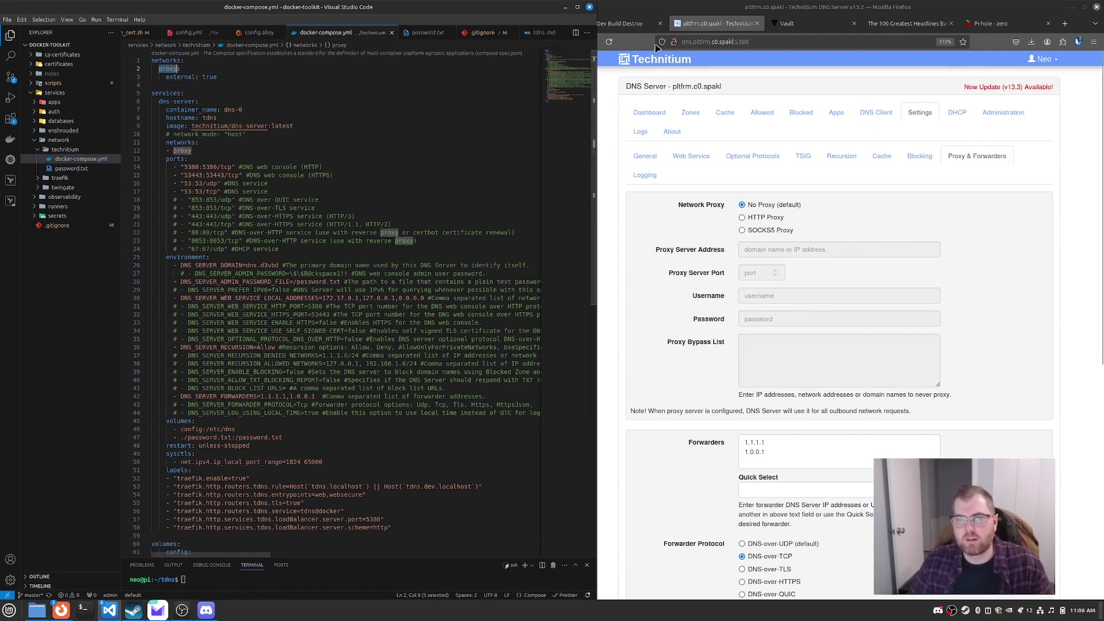
left_click(626, 23)
left_click(644, 180)
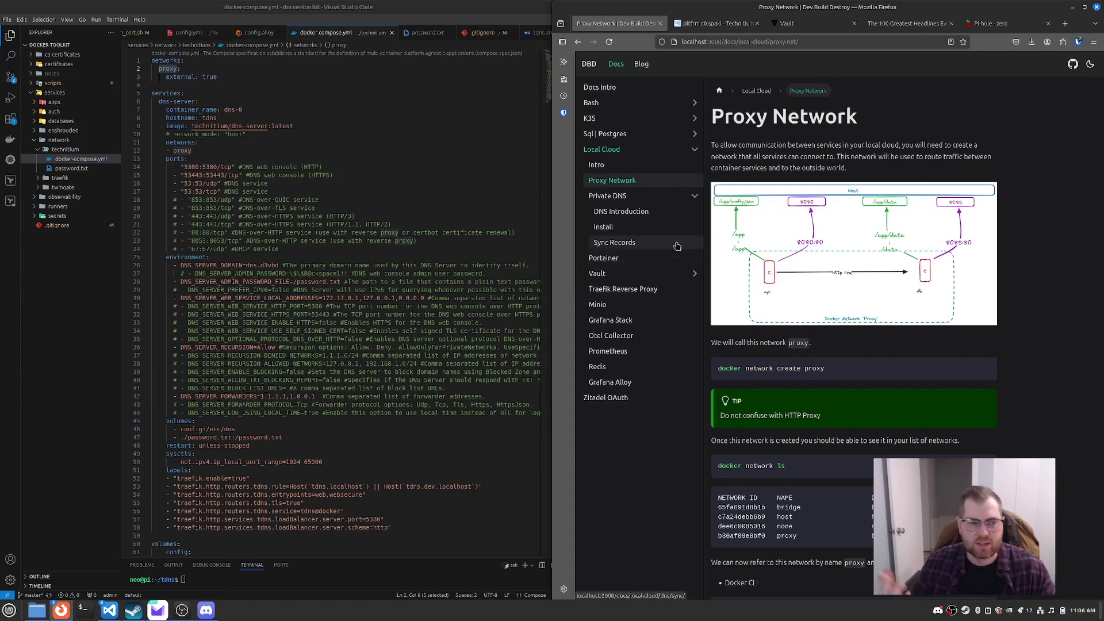
Step: Review the compose file's port mappings: the HTTP web console port and the two port 53 lines
left_click(397, 147)
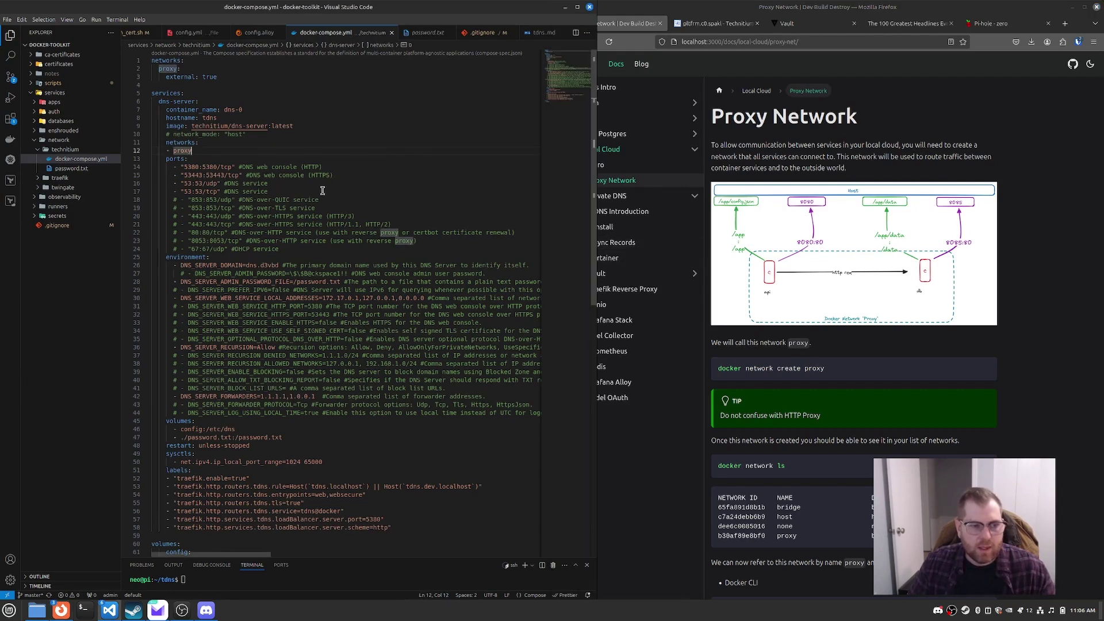
left_click_drag(345, 175, 184, 167)
left_click(331, 166)
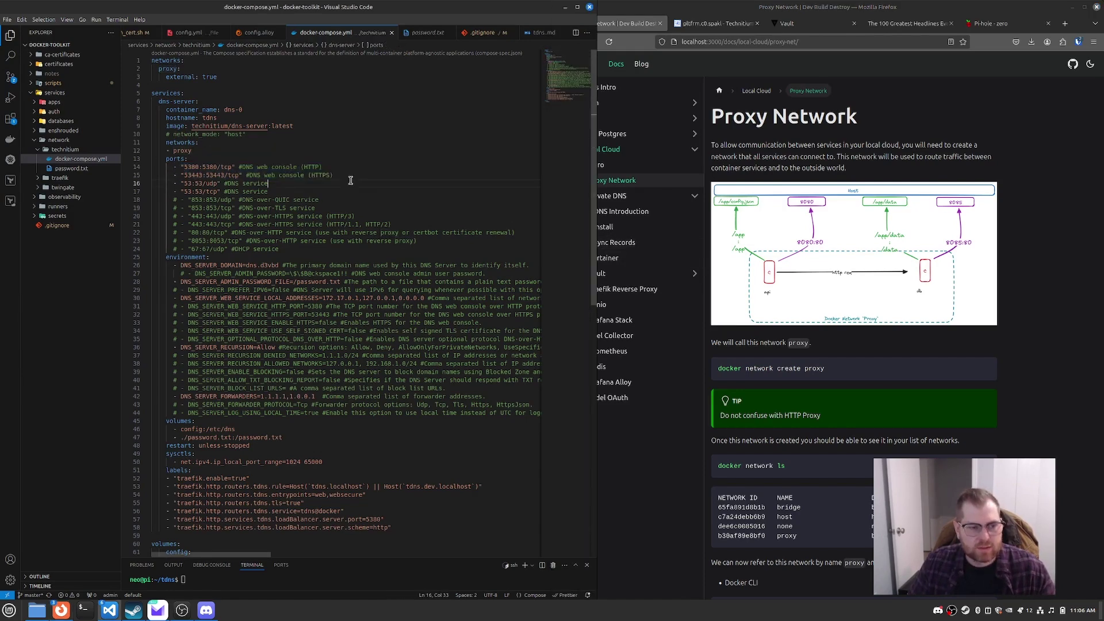
left_click_drag(331, 167, 240, 166)
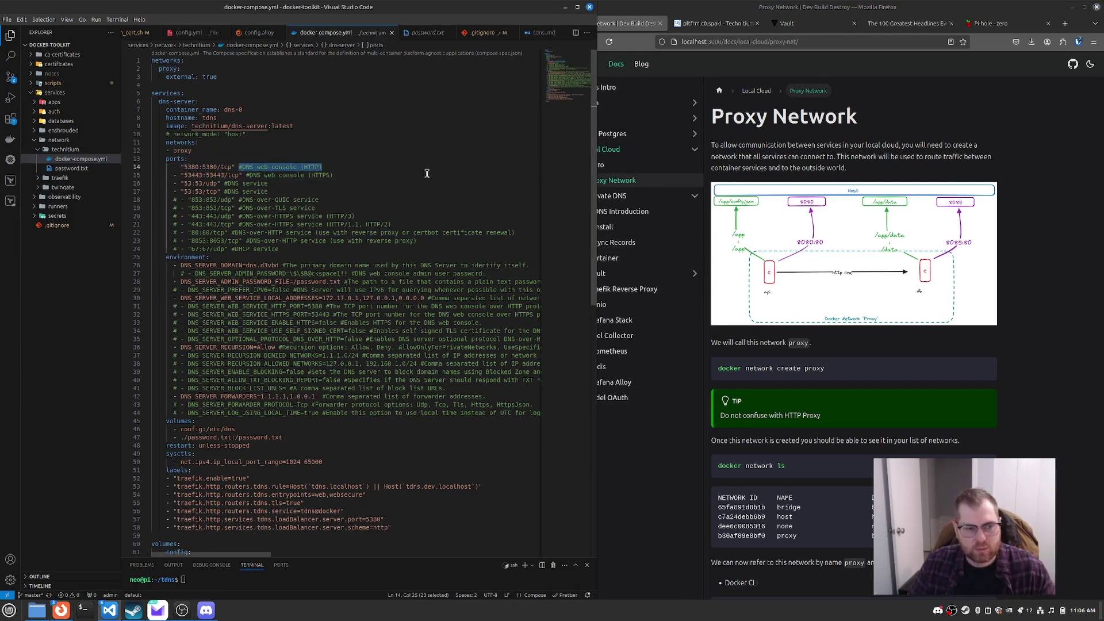
left_click(245, 167)
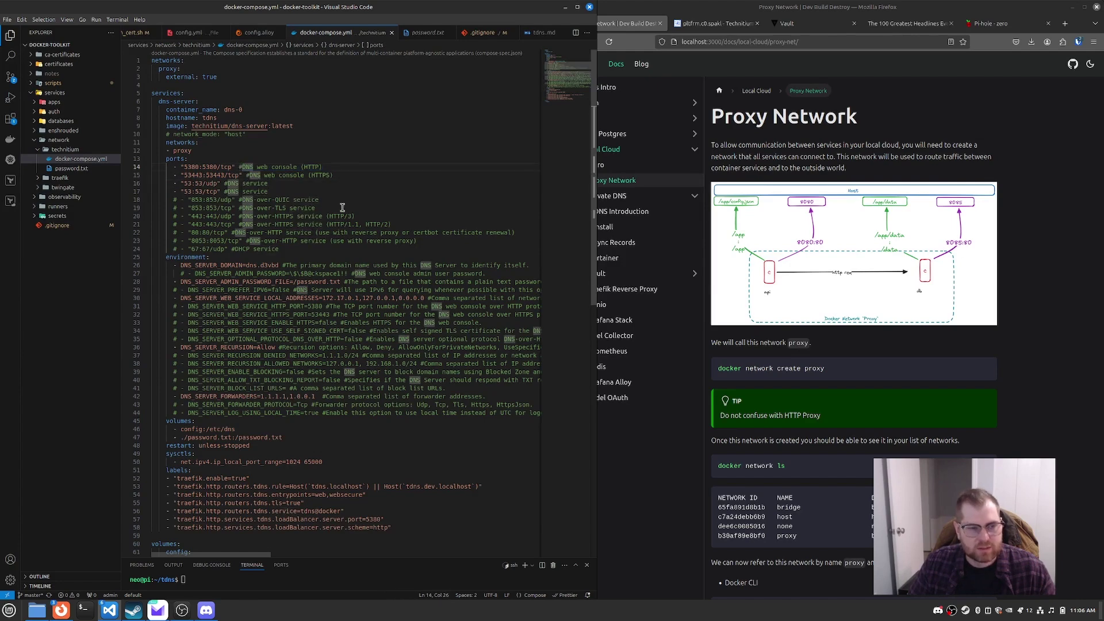
left_click(278, 192)
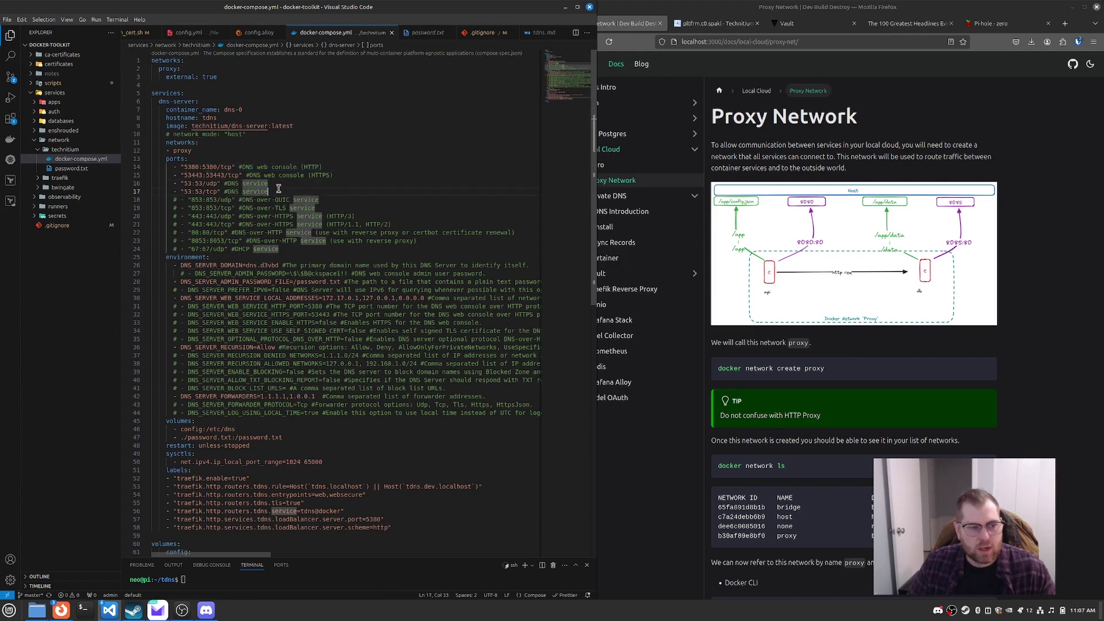
left_click_drag(279, 190, 144, 183)
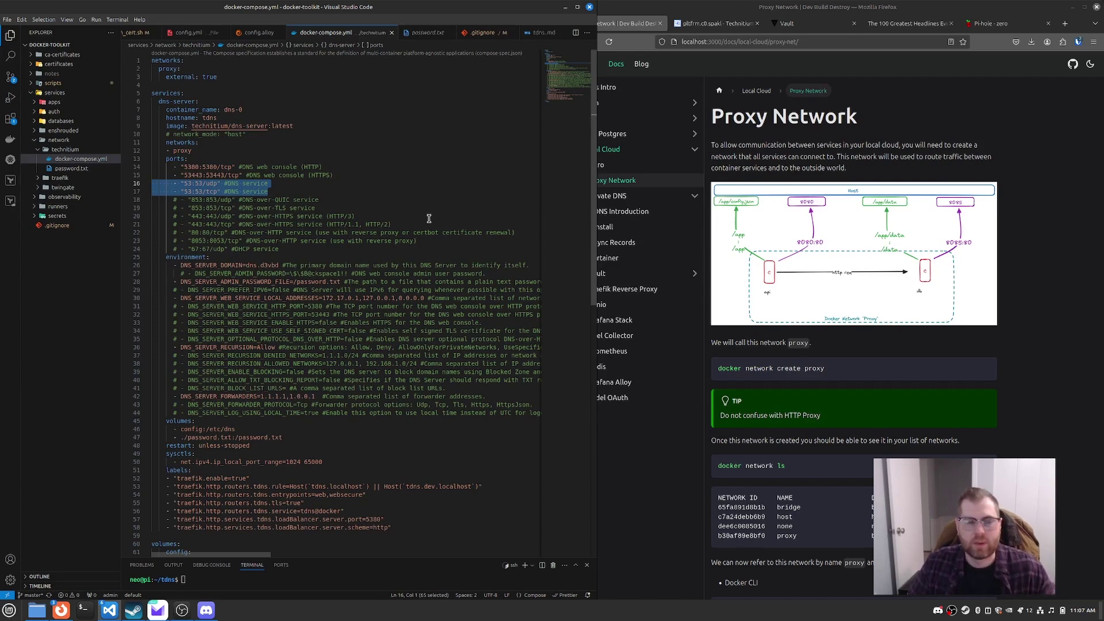
left_click(321, 193)
scroll(353, 223, "down", 3)
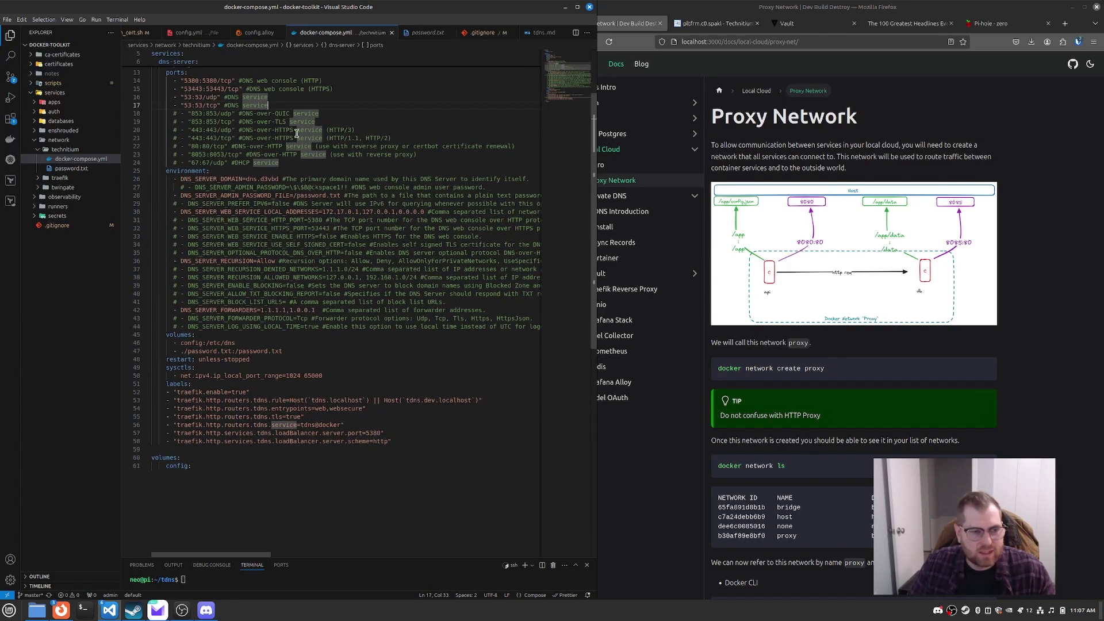
scroll(270, 166, "up", 3)
Step: Replace the DNS_SERVER_DOMAIN value with the hostname tdns and select the password file reference
double_click(210, 96)
key("ctrl+c")
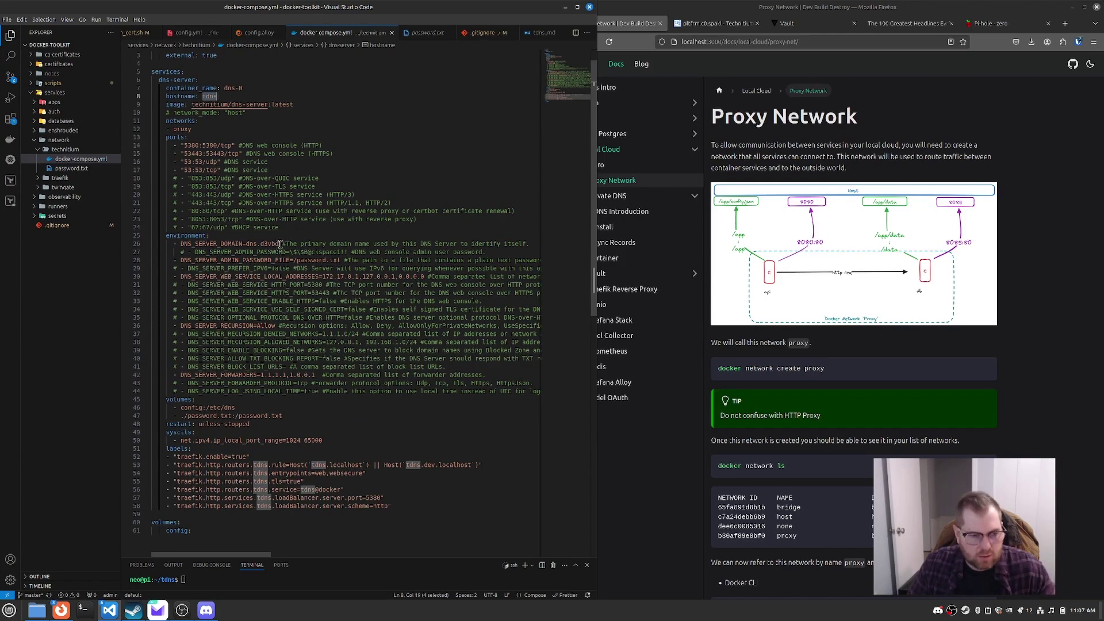
left_click_drag(282, 244, 246, 244)
key("ctrl+v")
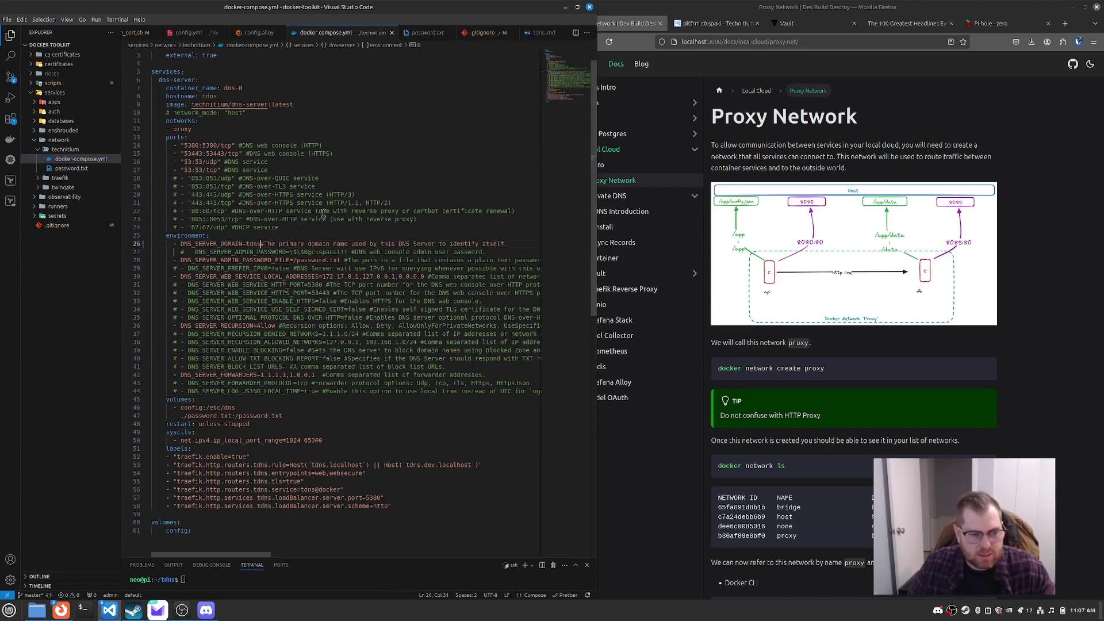
left_click(307, 235)
scroll(310, 279, "down", 2)
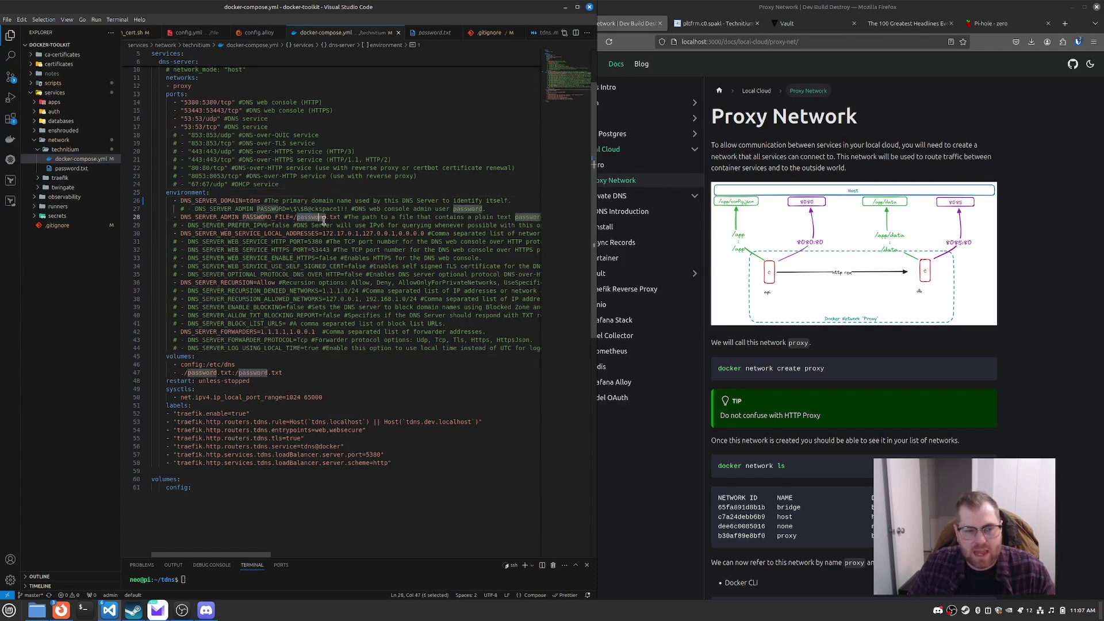
left_click_drag(297, 218, 340, 222)
left_click(47, 169)
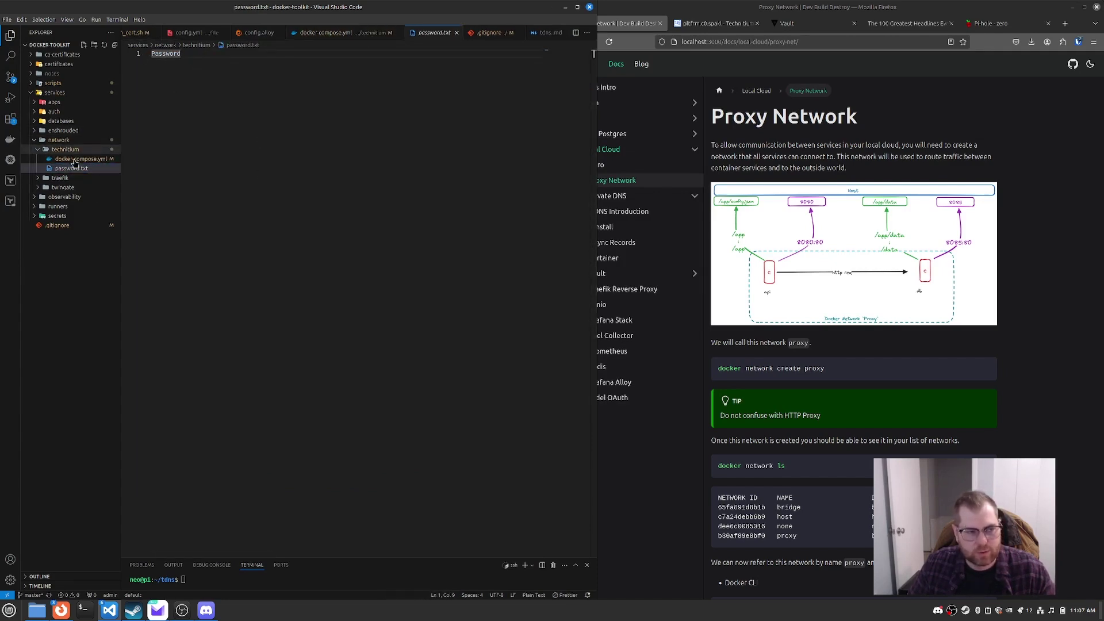
left_click(80, 158)
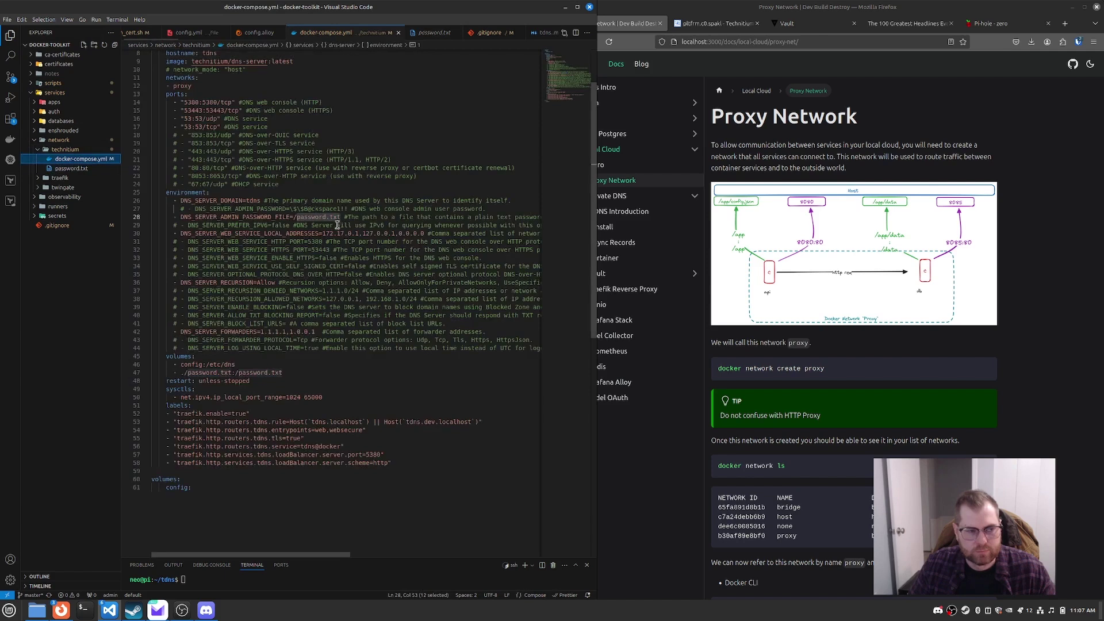
left_click(368, 386)
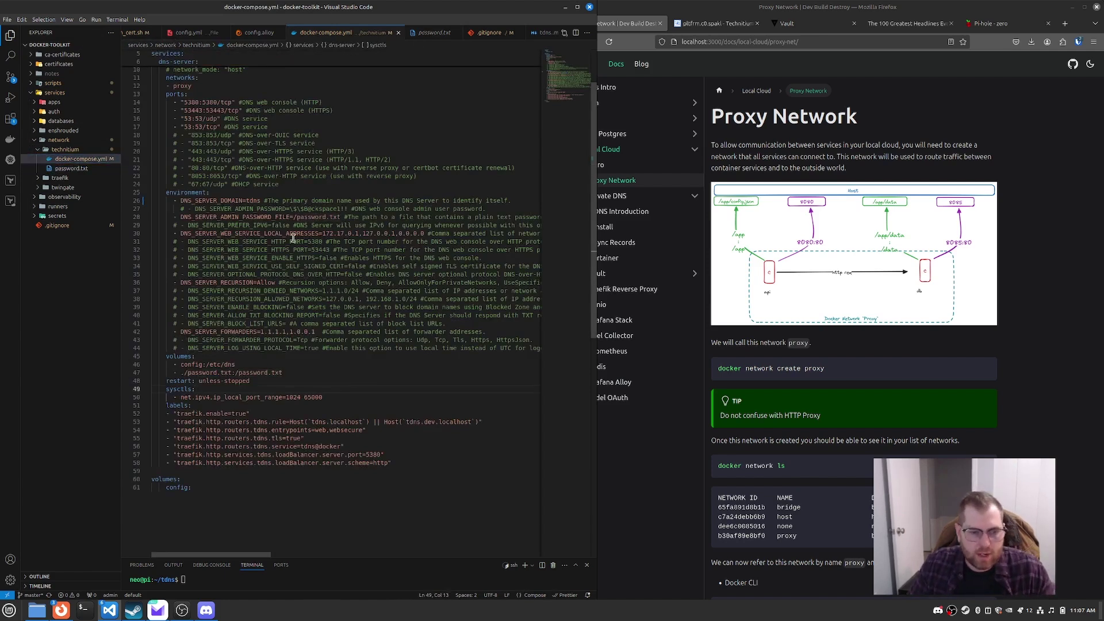
left_click_drag(181, 233, 427, 233)
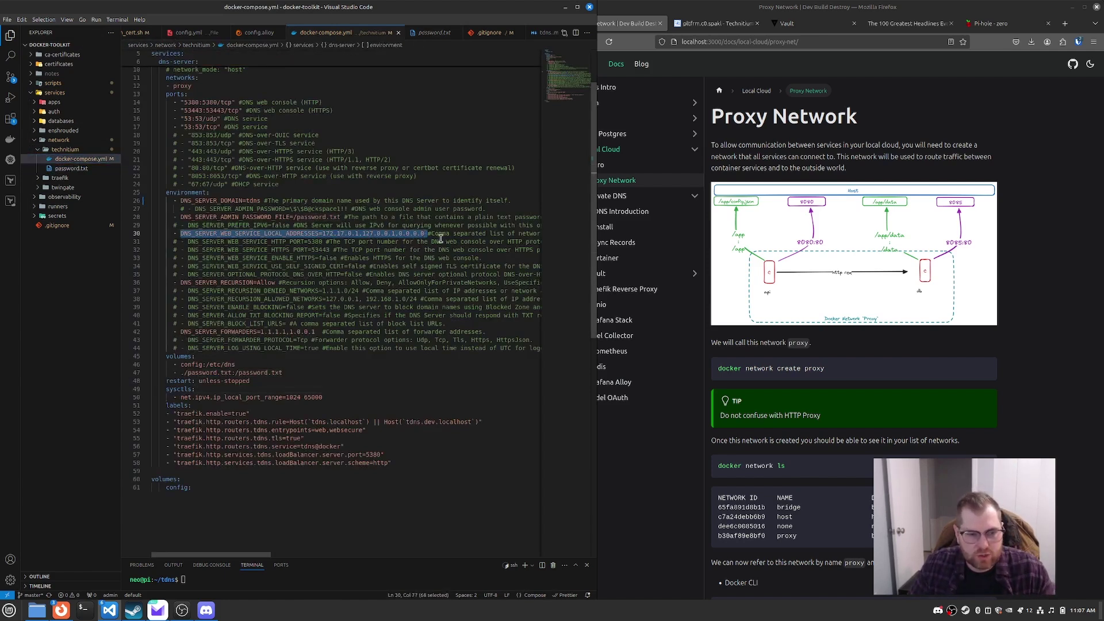
left_click(266, 282)
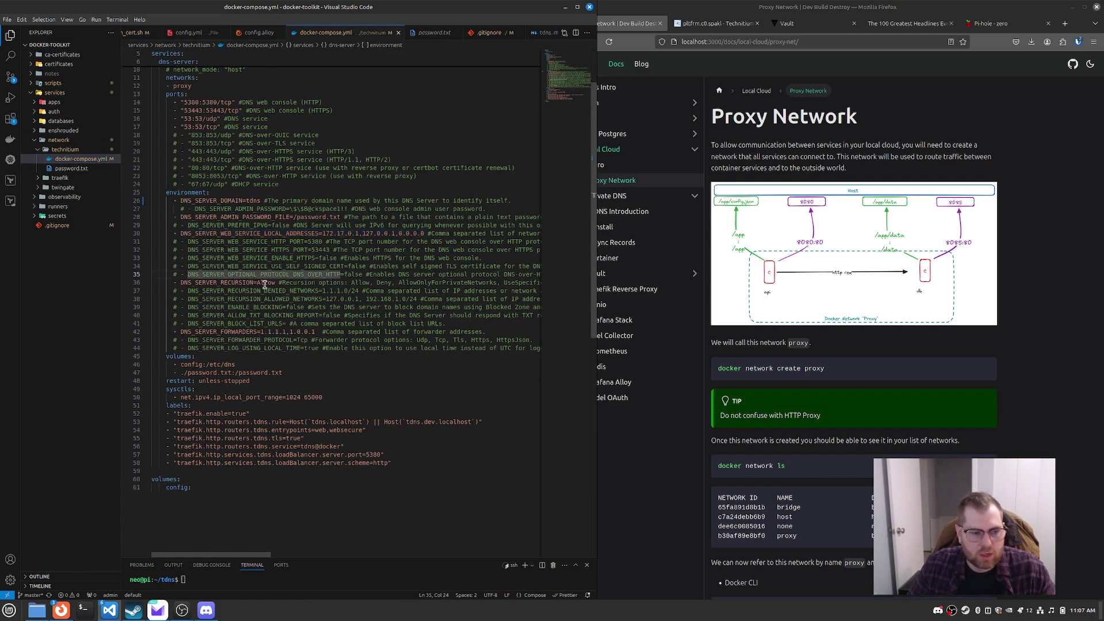
key("ctrl+d")
left_click_drag(317, 332, 263, 334)
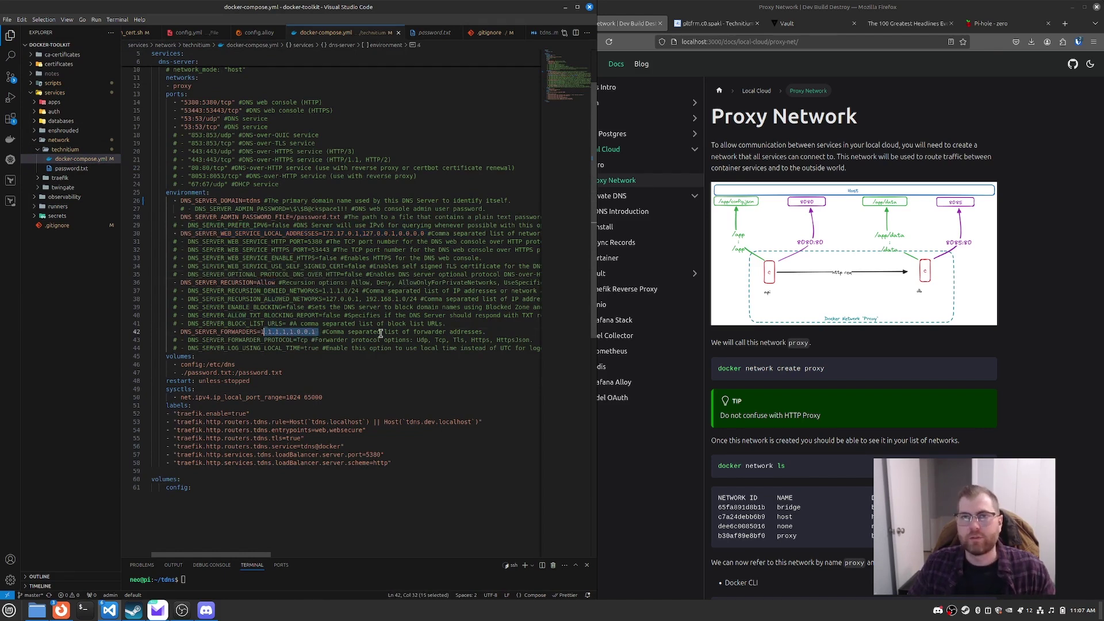
left_click(331, 349)
scroll(331, 349, "down", 2)
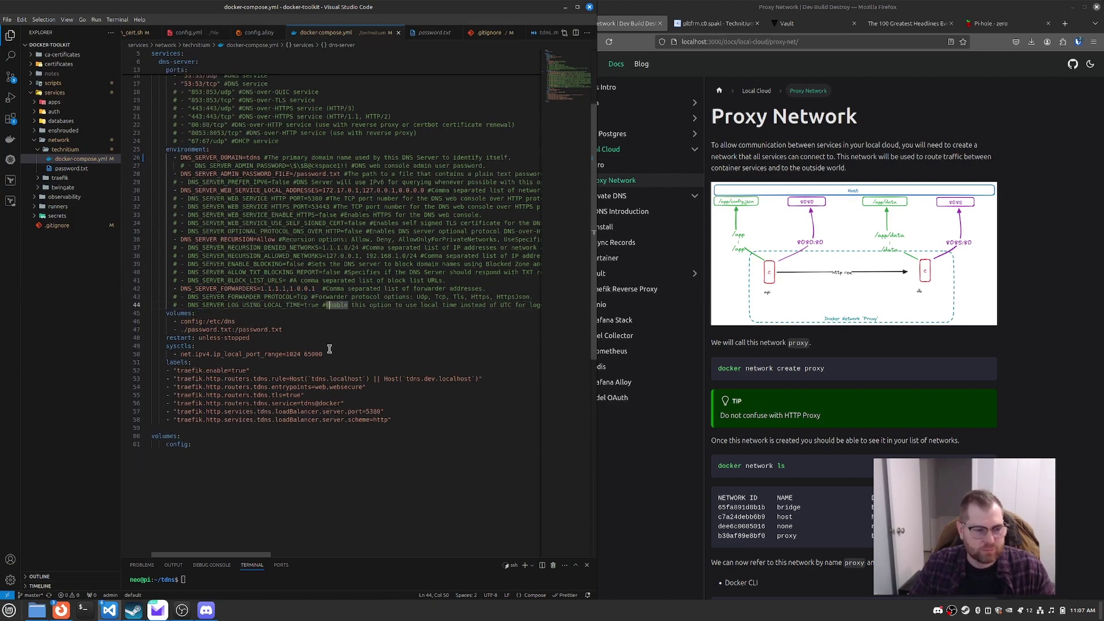
double_click(193, 322)
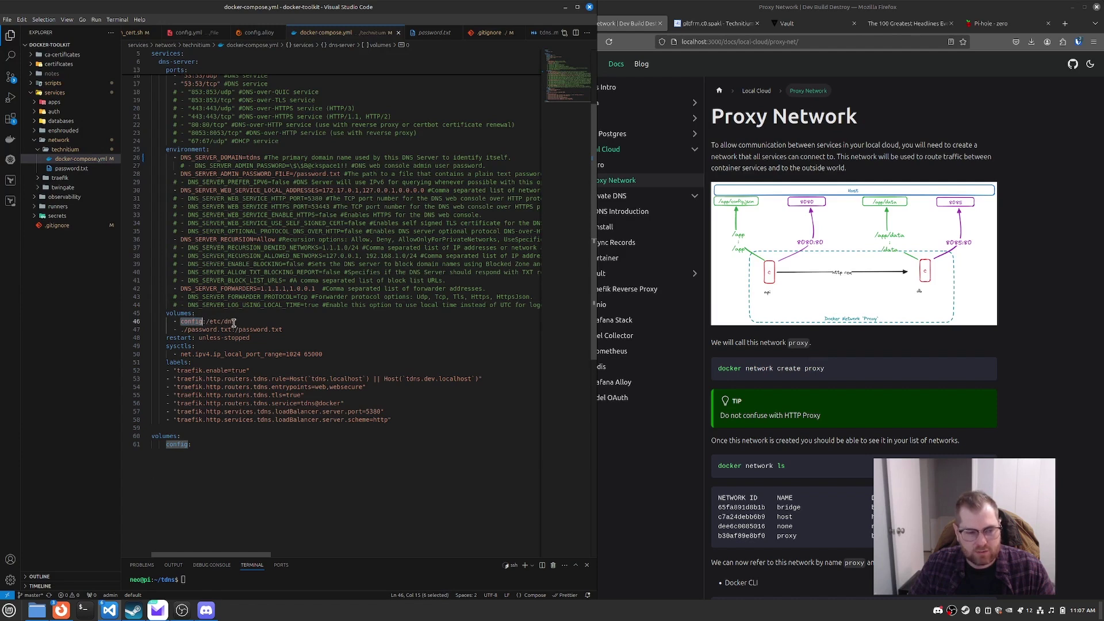
left_click_drag(234, 322, 205, 324)
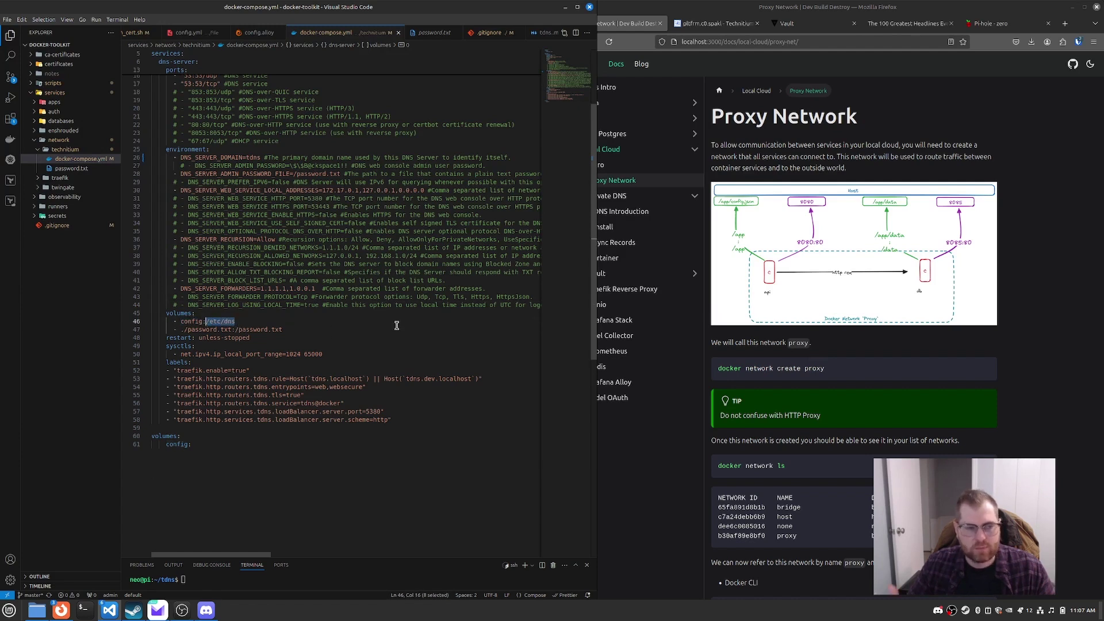
double_click(310, 173)
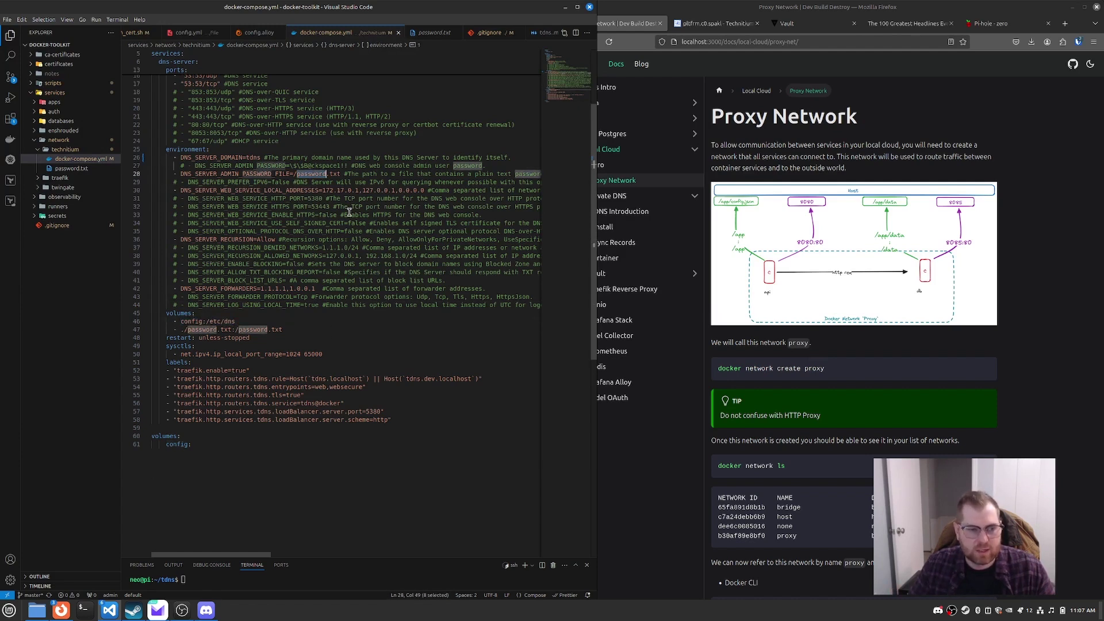
scroll(318, 313, "down", 1)
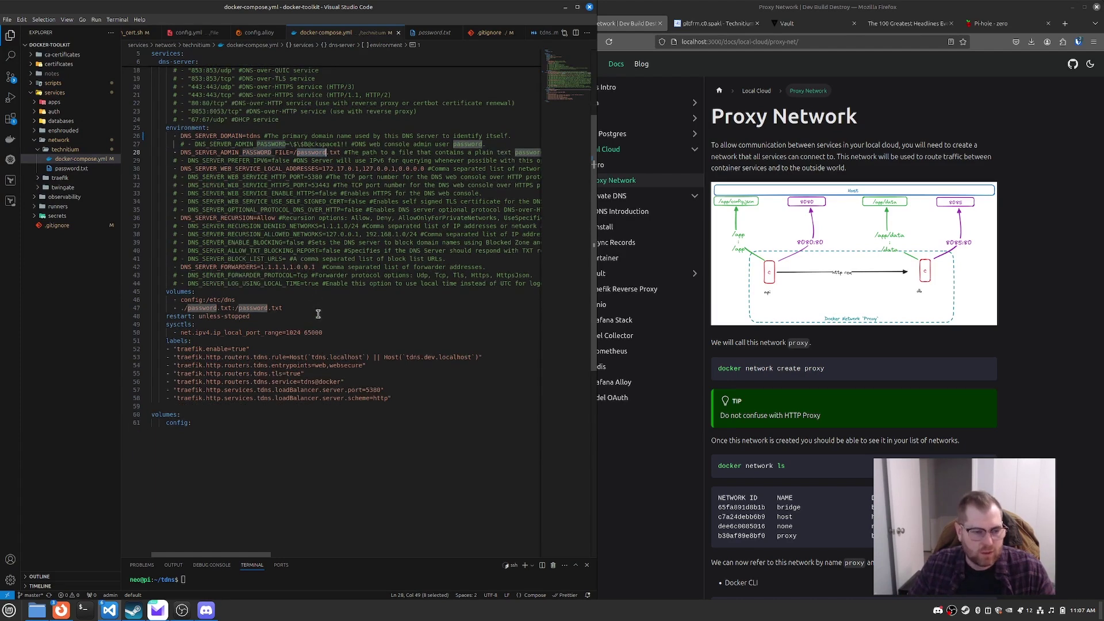
left_click(265, 311)
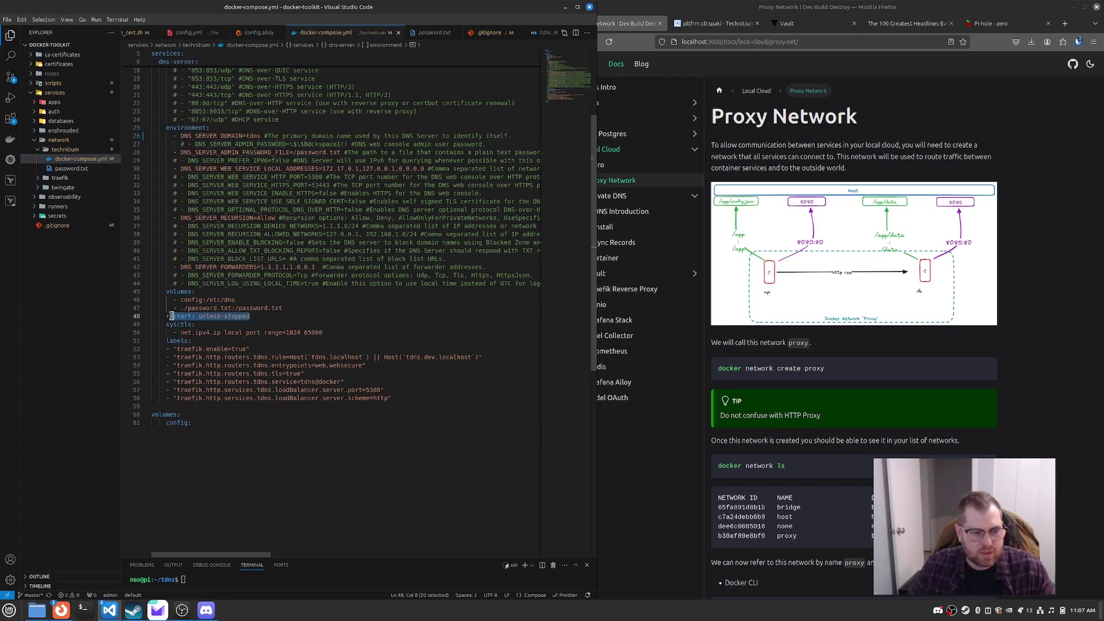
left_click(274, 323)
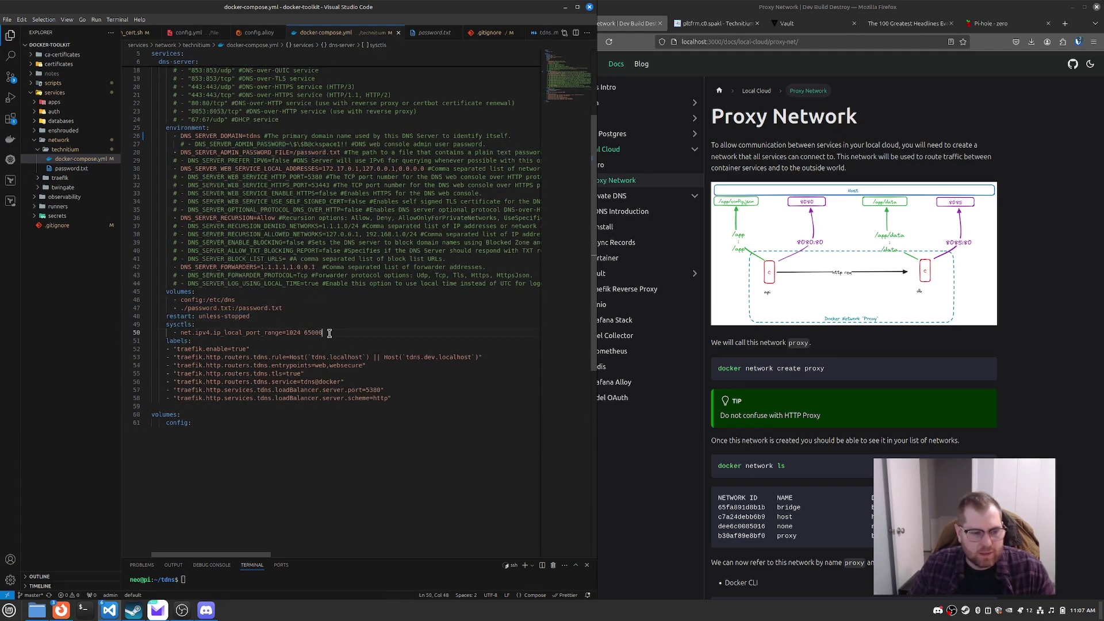
left_click_drag(327, 332, 179, 333)
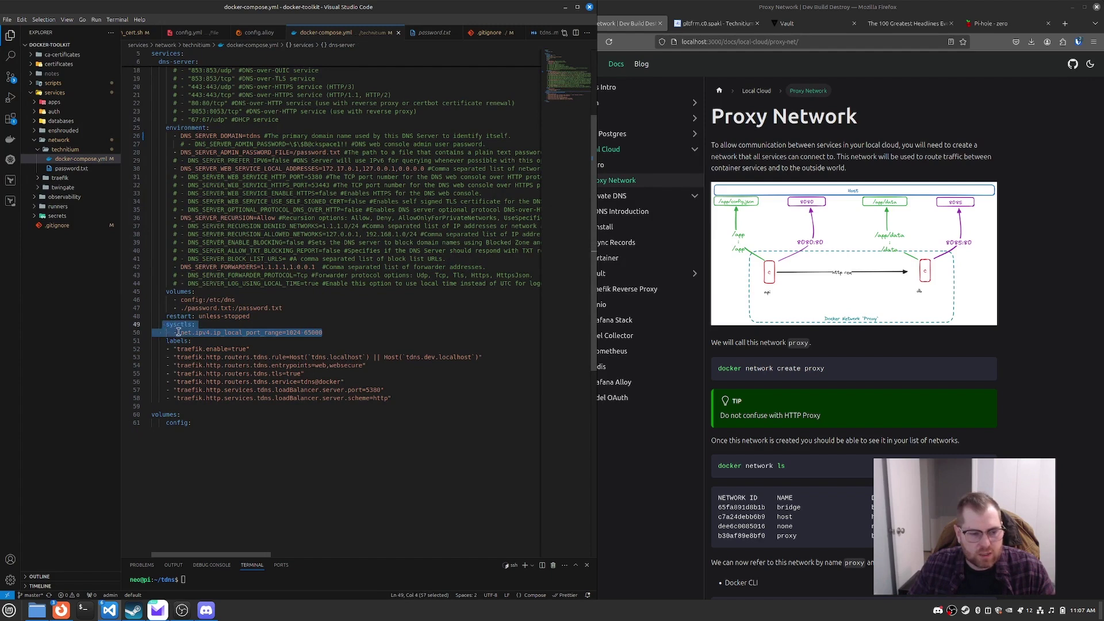
left_click(327, 343)
left_click_drag(328, 333, 163, 325)
left_click(333, 332)
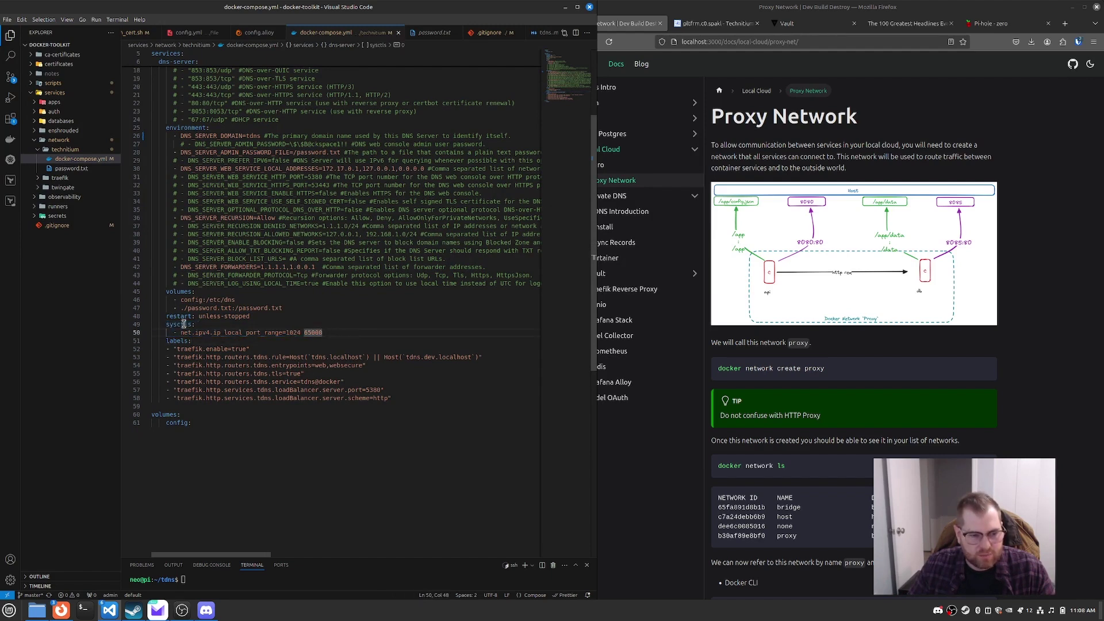
scroll(193, 339, "down", 2)
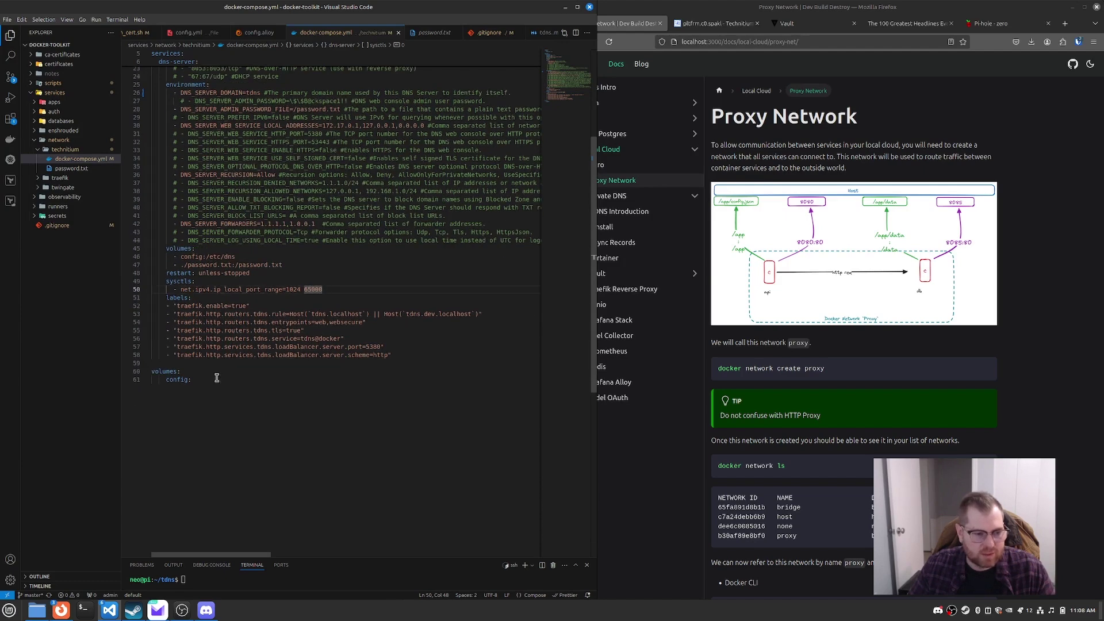
left_click_drag(409, 356, 164, 296)
double_click(342, 314)
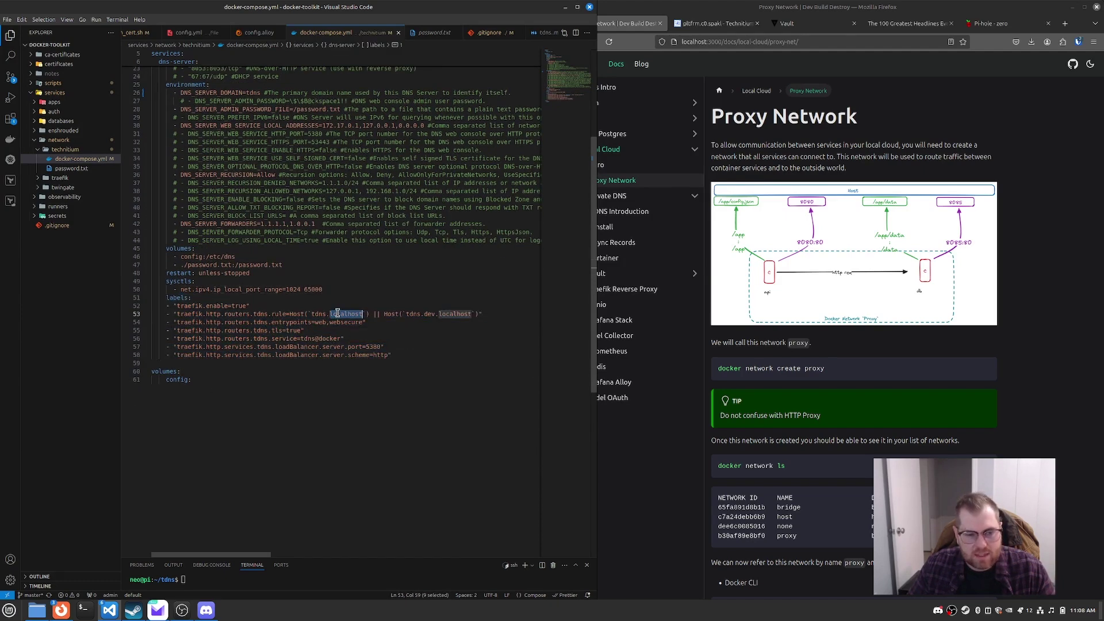
double_click(431, 314)
left_click_drag(394, 360, 167, 298)
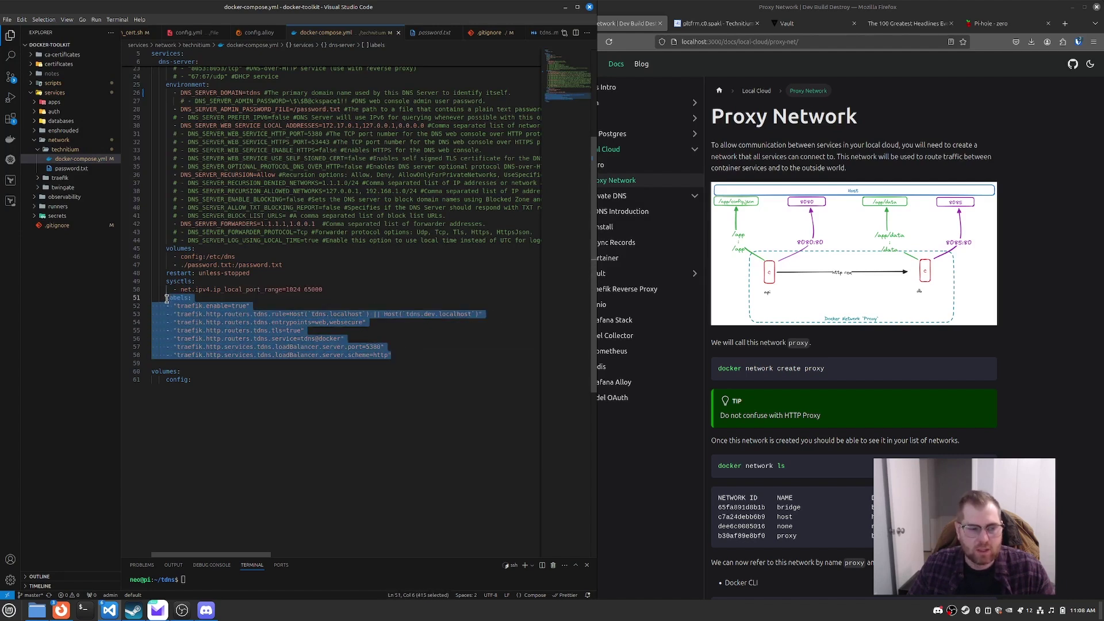
left_click(459, 365)
Step: Print docker-compose.yml in the enlarged terminal with cat, clear it, and start typing sudo docker-compose
scroll(437, 383, "up", 5)
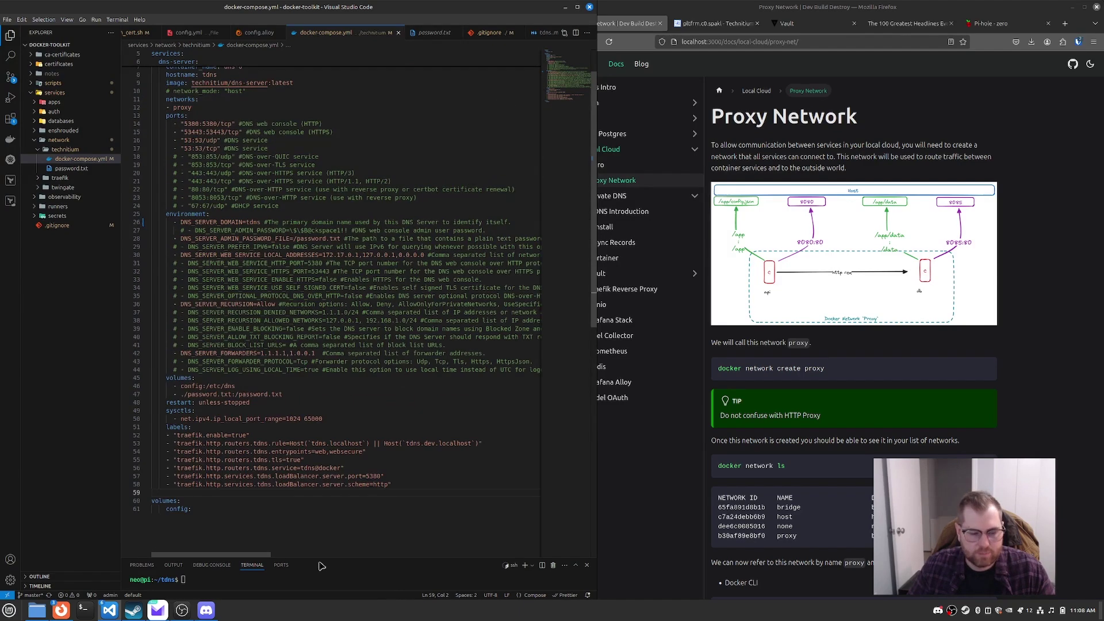
left_click_drag(356, 559, 356, 233)
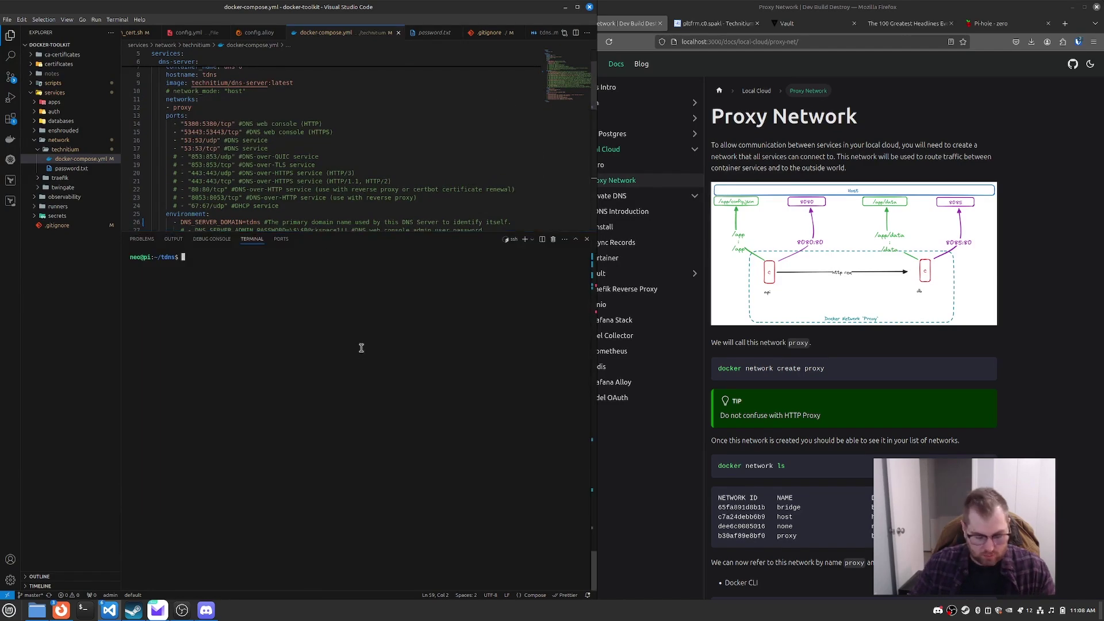
type("cat docker-compose.yml")
key("Return")
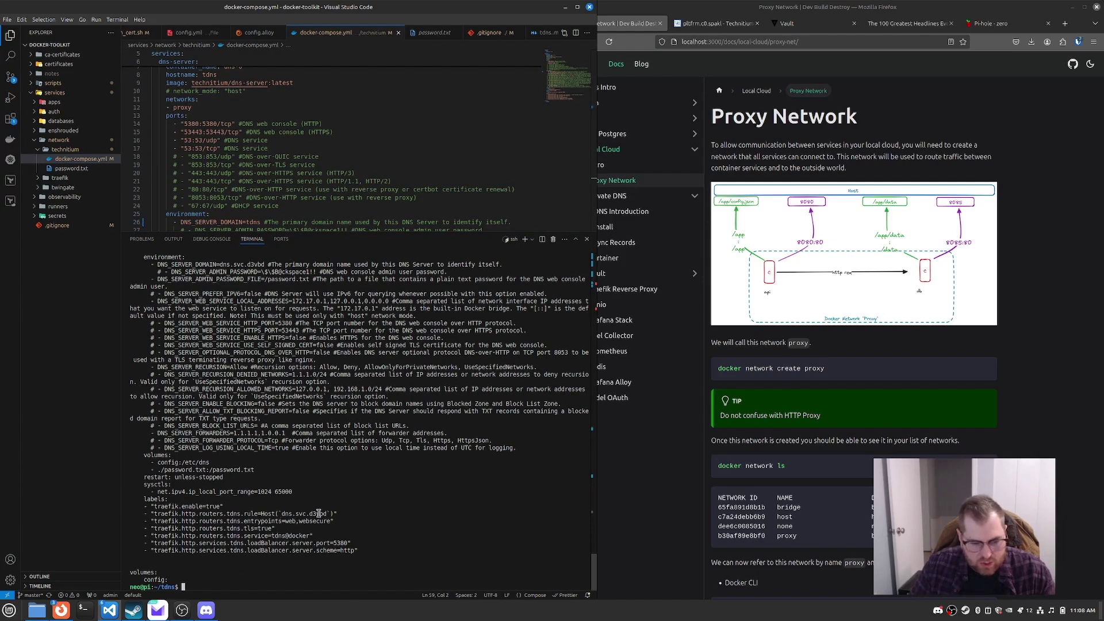
scroll(314, 500, "up", 7)
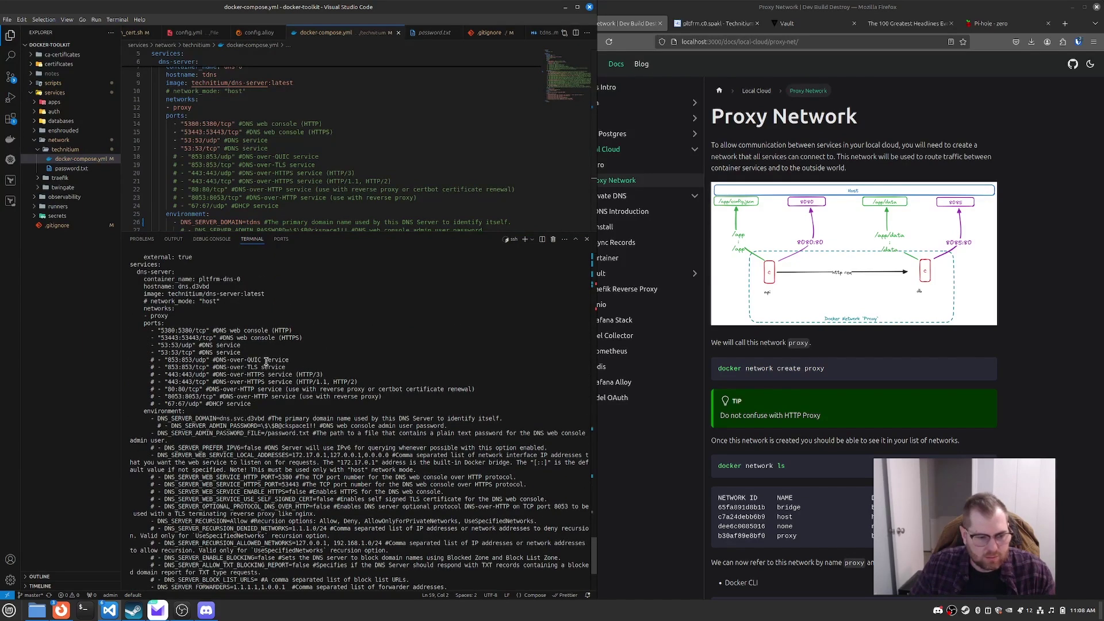
scroll(317, 397, "down", 7)
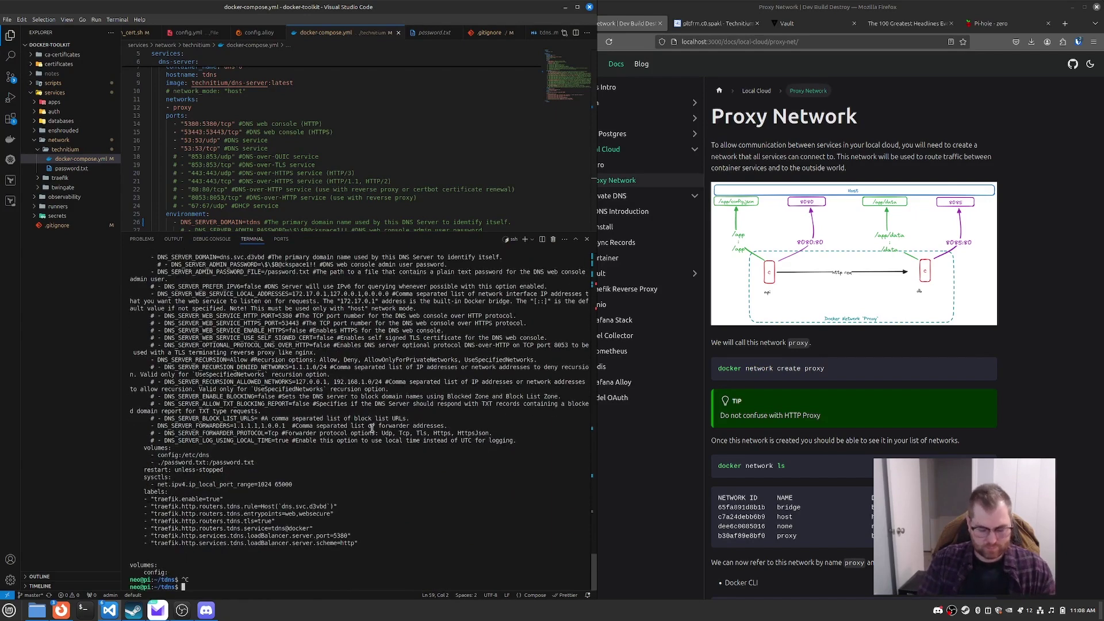
key("ctrl+l")
type("s")
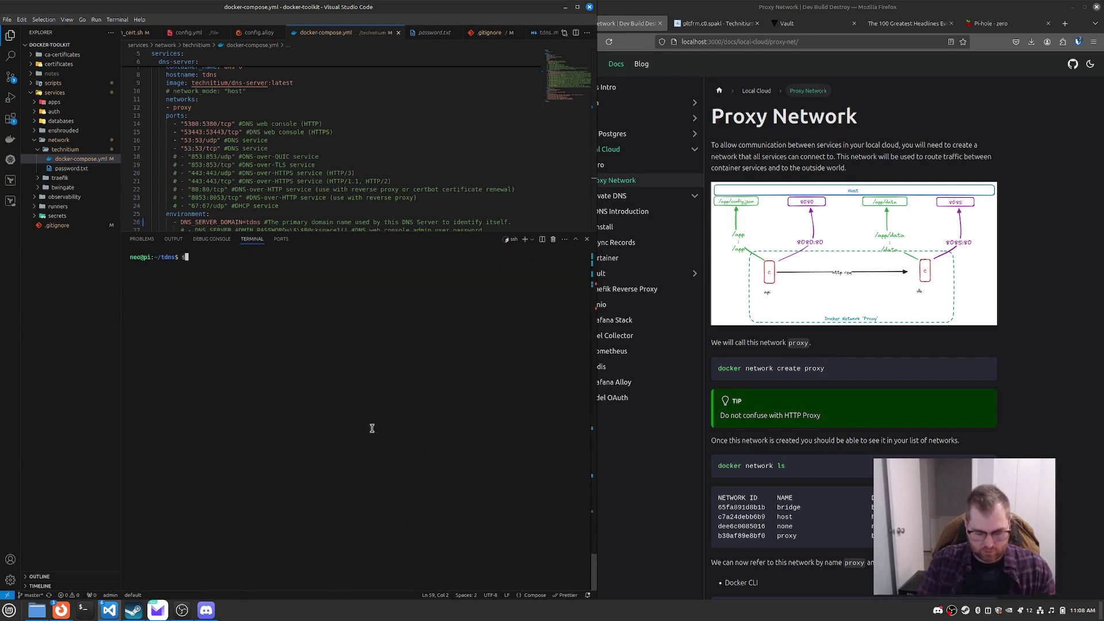
type("udo docker-com")
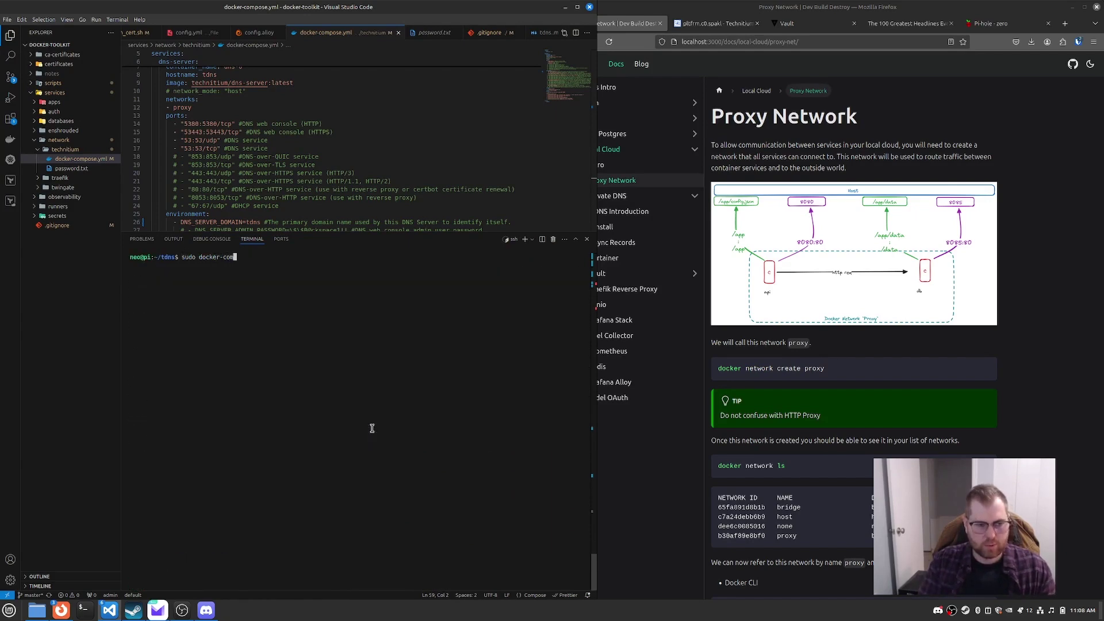
type("pose up")
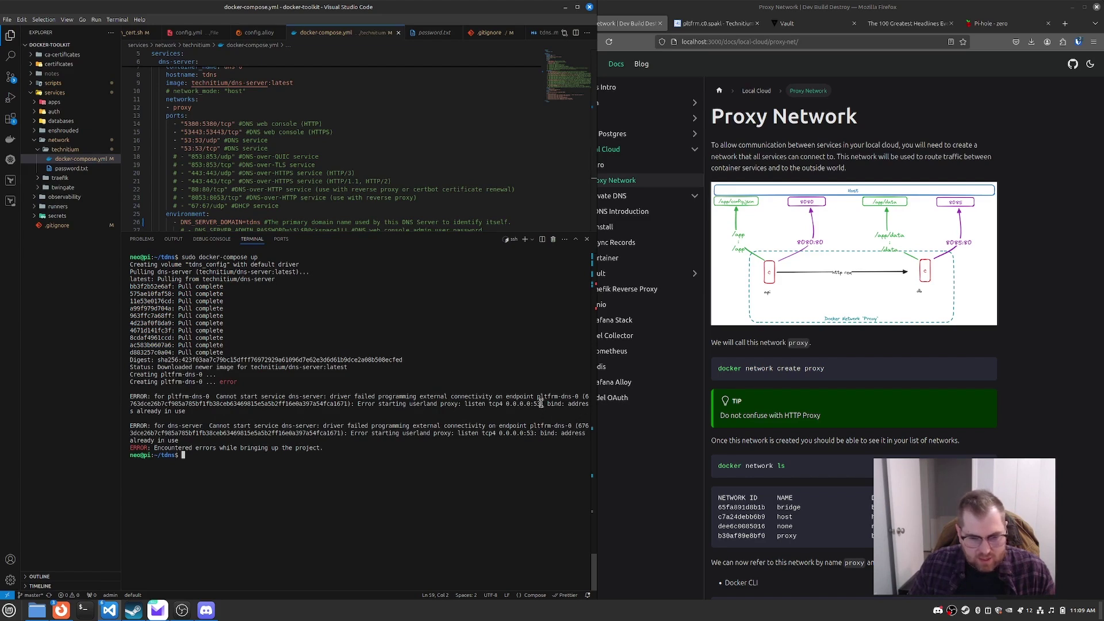
Step: After the port 53 bind error, open /etc/systemd/resolved.conf with sudo nvim
double_click(536, 404)
left_click(311, 480)
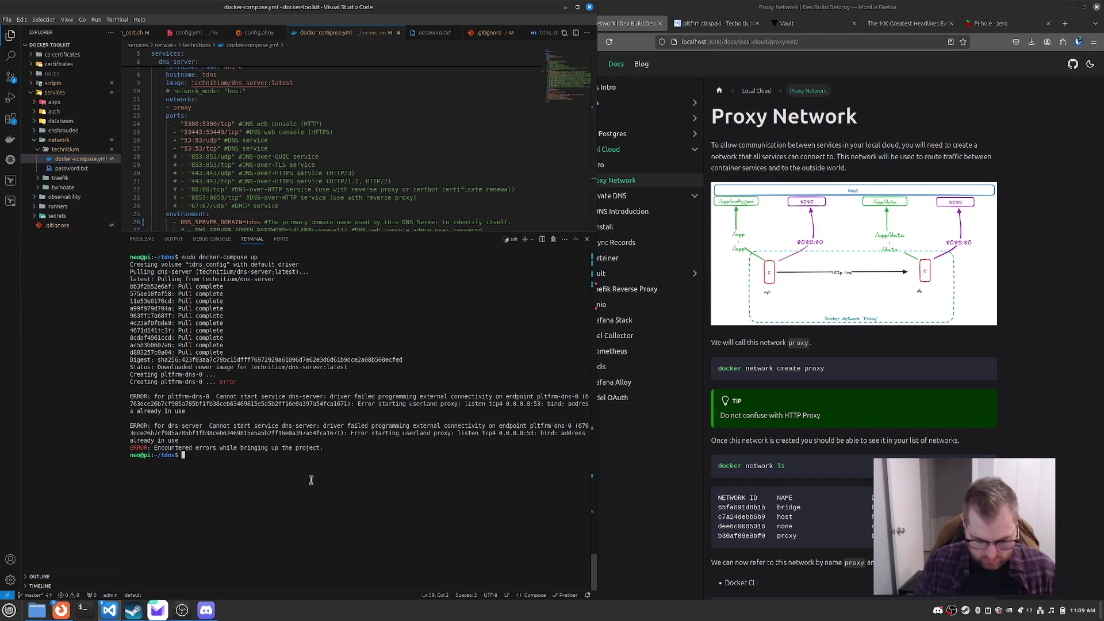
type("sudo nvim")
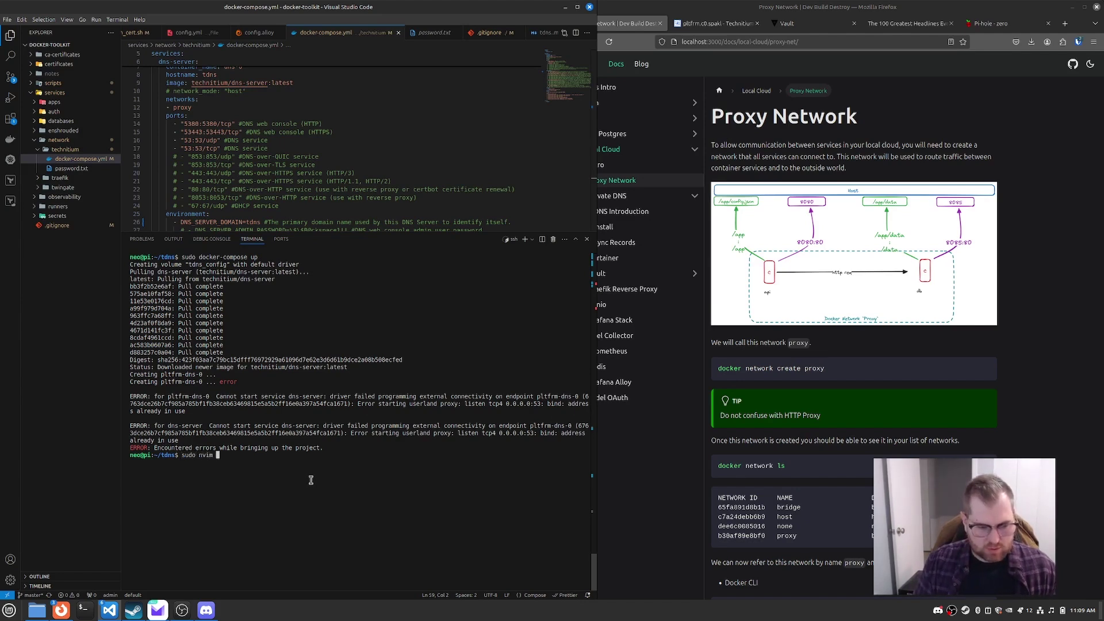
type("/etc/")
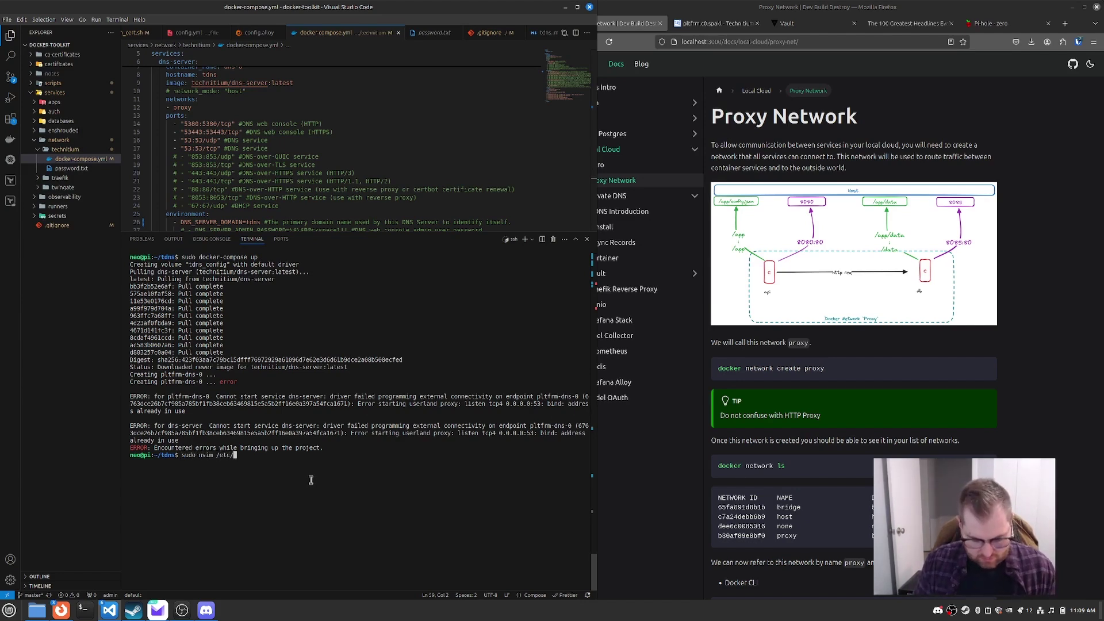
type("syt")
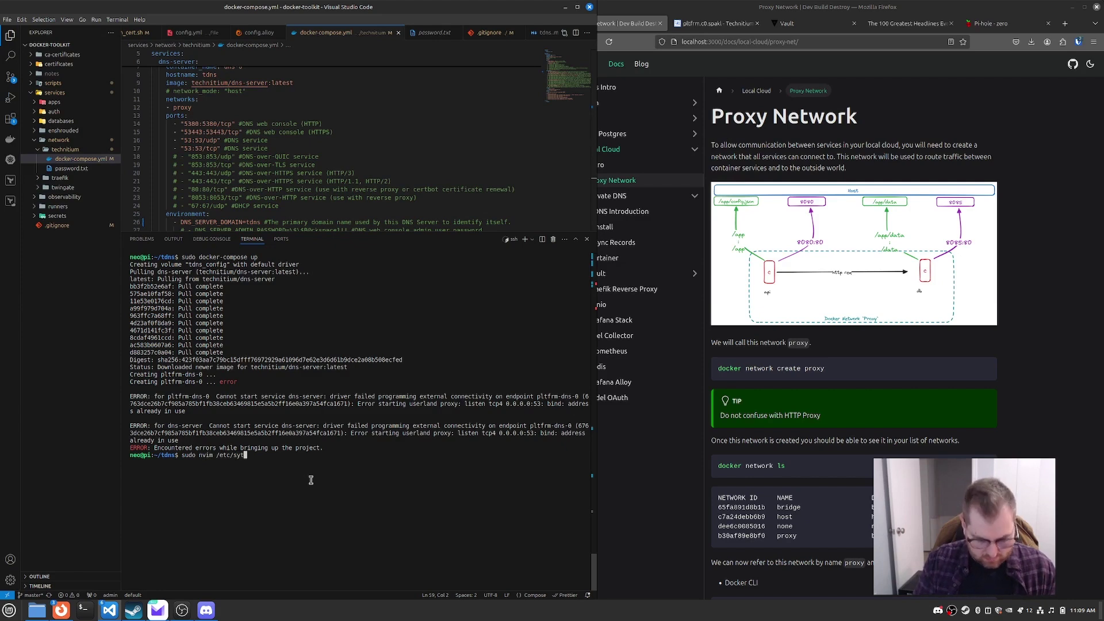
type("s")
key("BackSpace")
key("BackSpace")
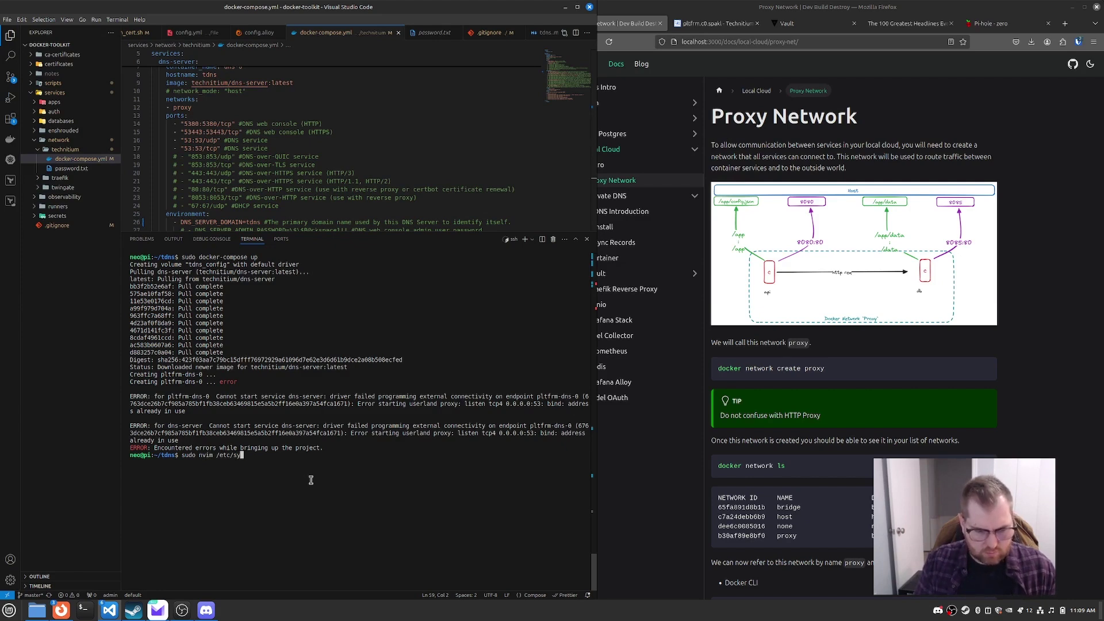
type("s")
key("Tab")
key("Tab")
type("t")
key("Tab")
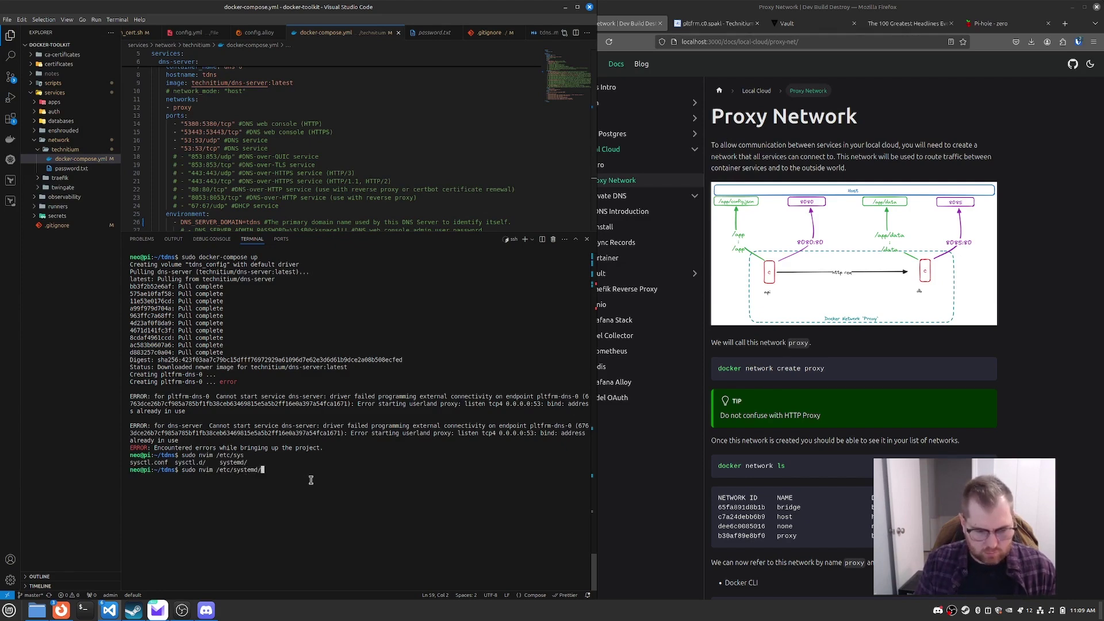
type("res")
key("Tab")
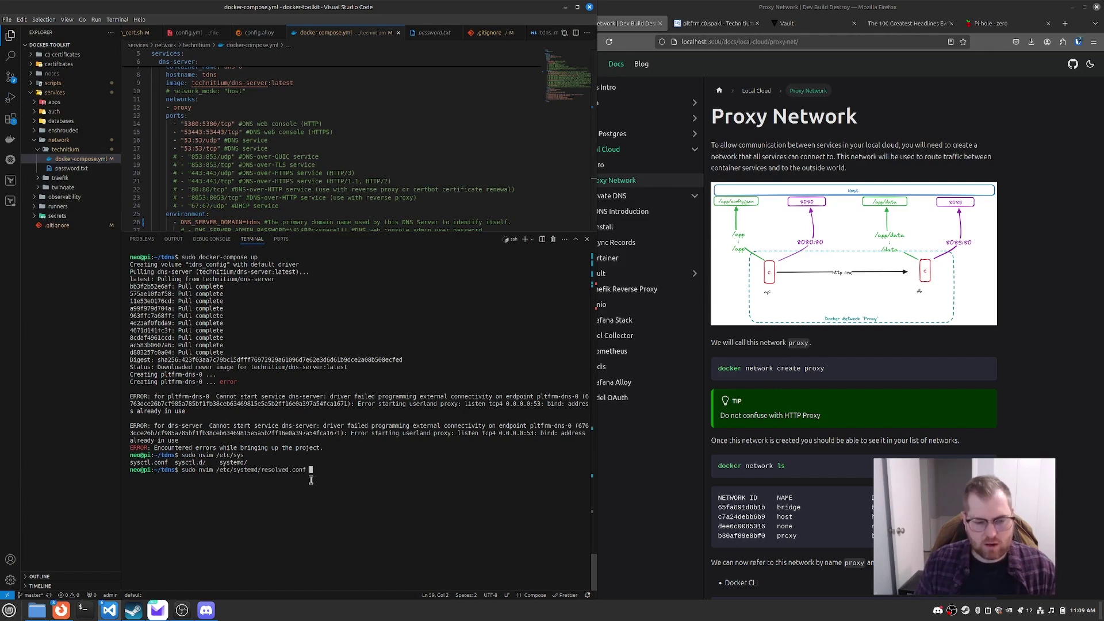
key("Return")
Step: Uncomment DNSStubListener, delete its yes value, save with :wq, and rerun sudo docker-compose up
key("Down")
key("Down")
key("Down")
key("Down")
key("Down")
key("Down")
key("Down")
key("Down")
key("Down")
key("Down")
key("Down")
key("Down")
key("Down")
key("Down")
key("Down")
key("Down")
key("Down")
key("Down")
key("Down")
key("Down")
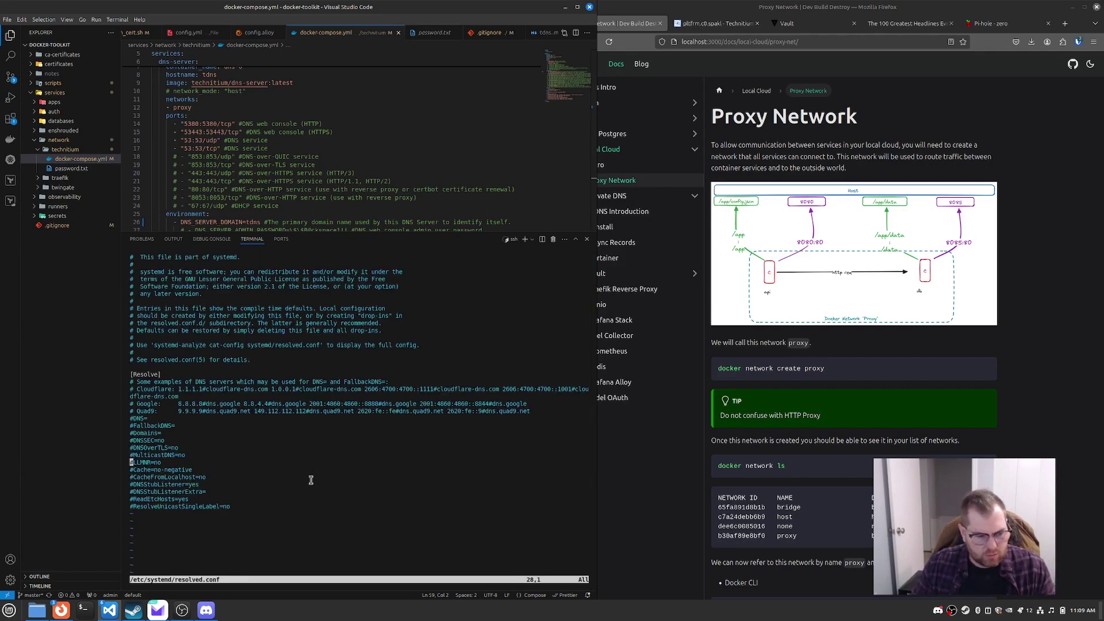
key("Down")
key("Down")
key("x")
key("Right")
key("Right")
key("Right")
key("Right")
key("Right")
key("Right")
key("Right")
key("Right")
key("Right")
key("Right")
key("Right")
key("Right")
key("Right")
key("Right")
key("Right")
key("Right")
key("Right")
key("c")
key("i")
key("w")
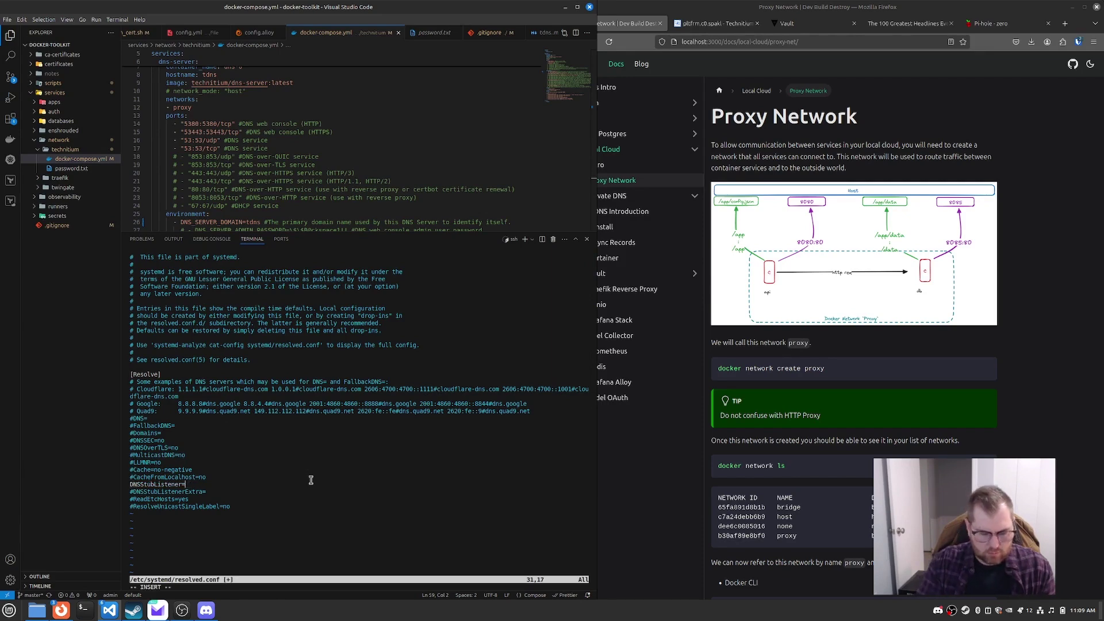
key("Escape")
type(":wq")
key("Return")
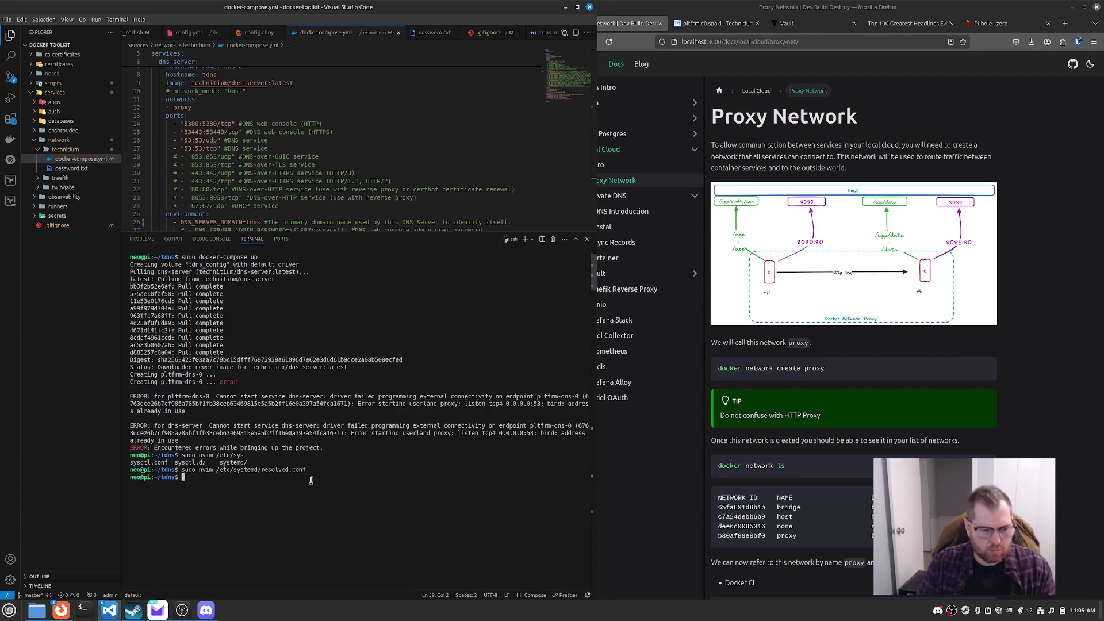
key("Up")
key("Up")
key("Return")
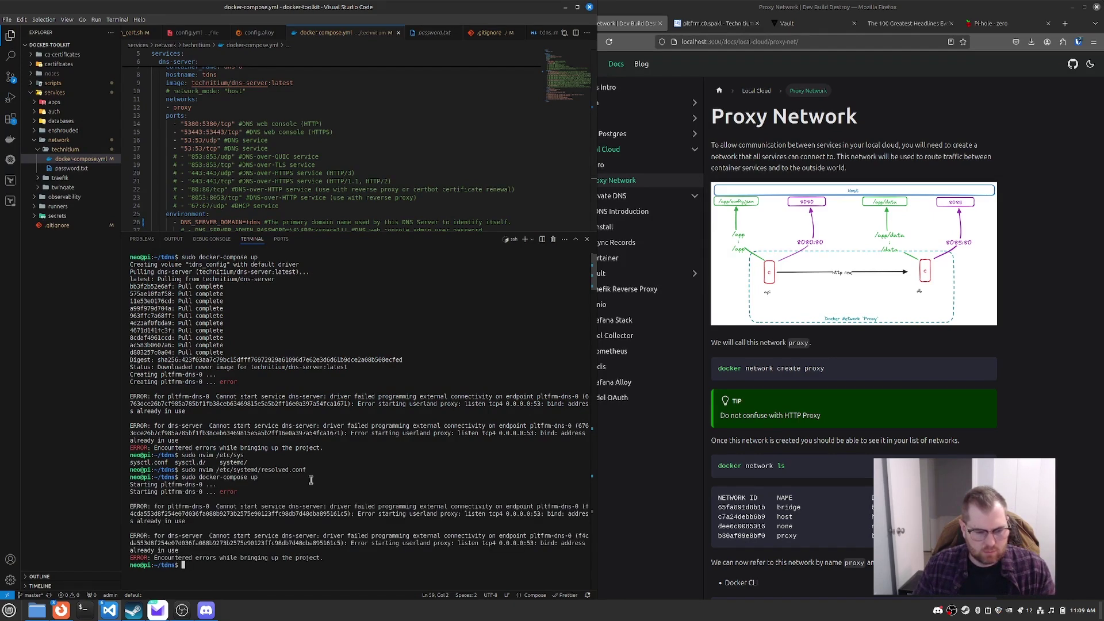
Step: Restart the systemd-resolved.service unit from the terminal
type("s")
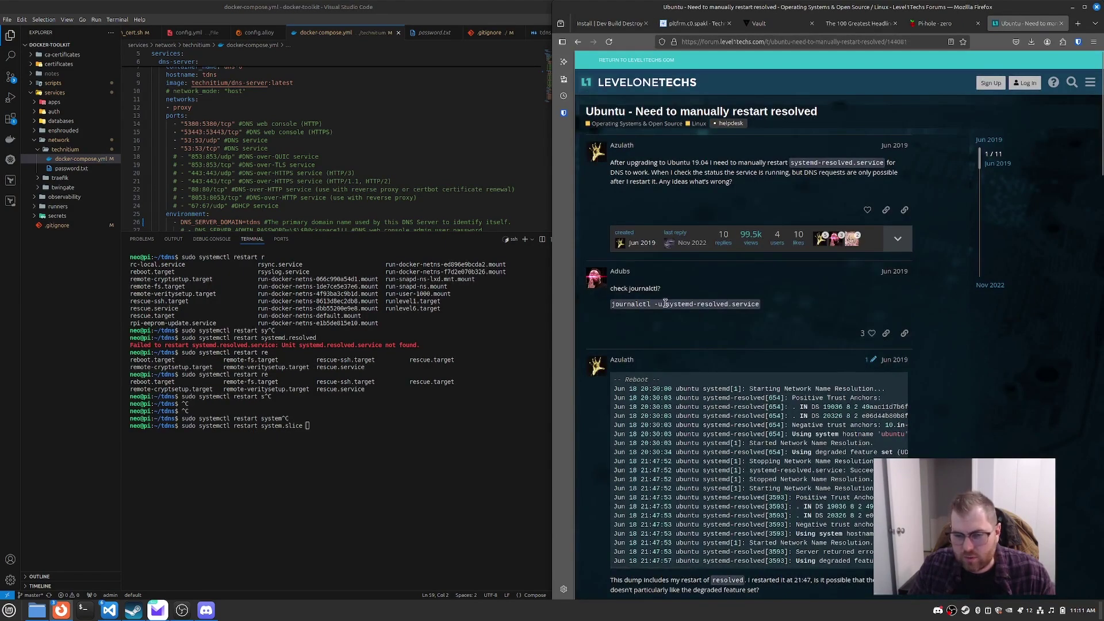
left_click_drag(666, 304, 759, 304)
left_click(462, 458)
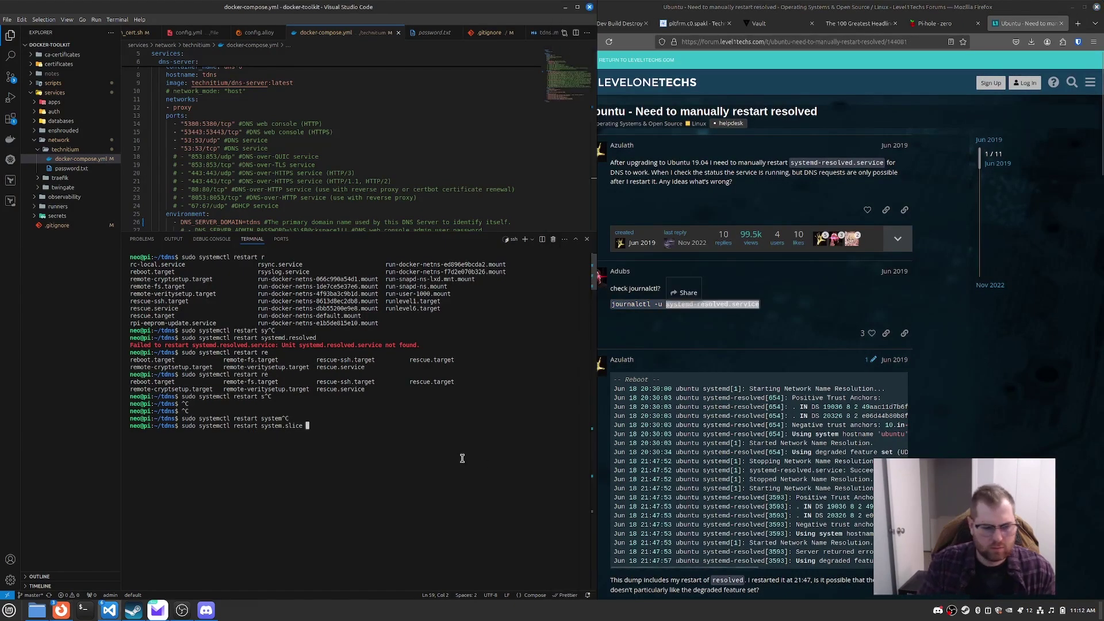
key("ctrl+c")
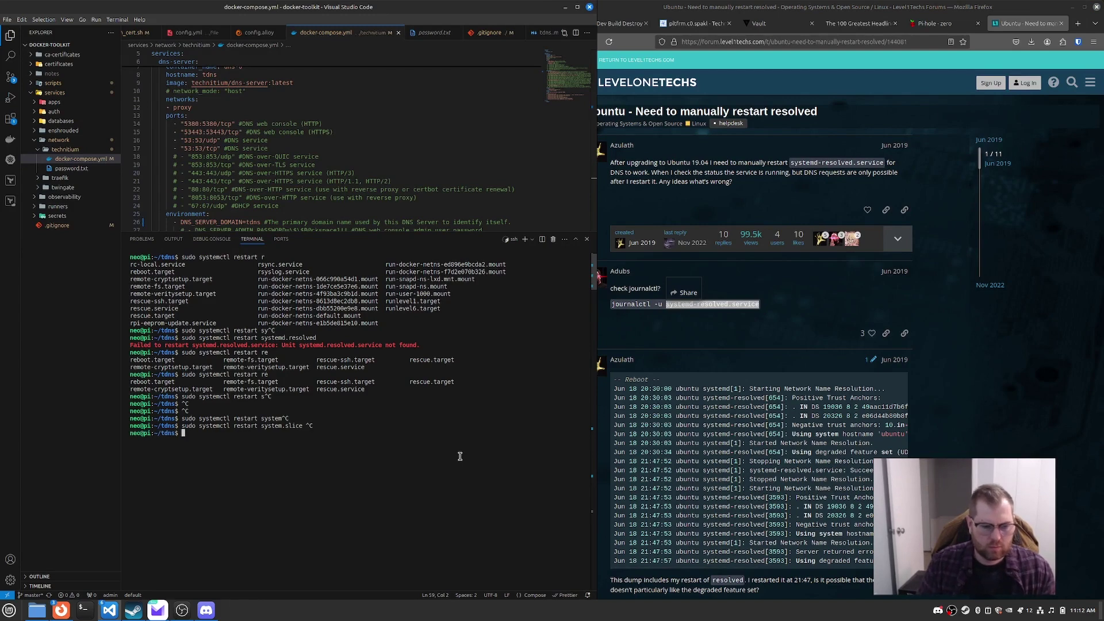
key("Up")
key("BackSpace")
key("BackSpace")
key("BackSpace")
key("BackSpace")
key("BackSpace")
key("BackSpace")
key("BackSpace")
key("BackSpace")
key("BackSpace")
key("BackSpace")
key("BackSpace")
key("BackSpace")
key("BackSpace")
key("BackSpace")
key("BackSpace")
key("BackSpace")
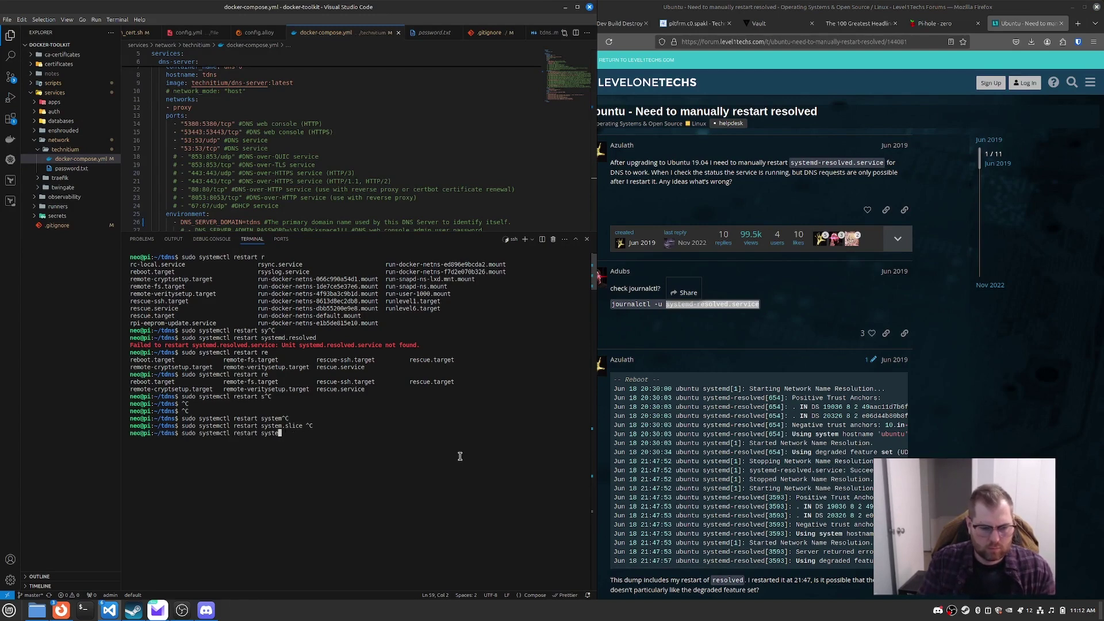
key("ctrl+shift+v")
key("Return")
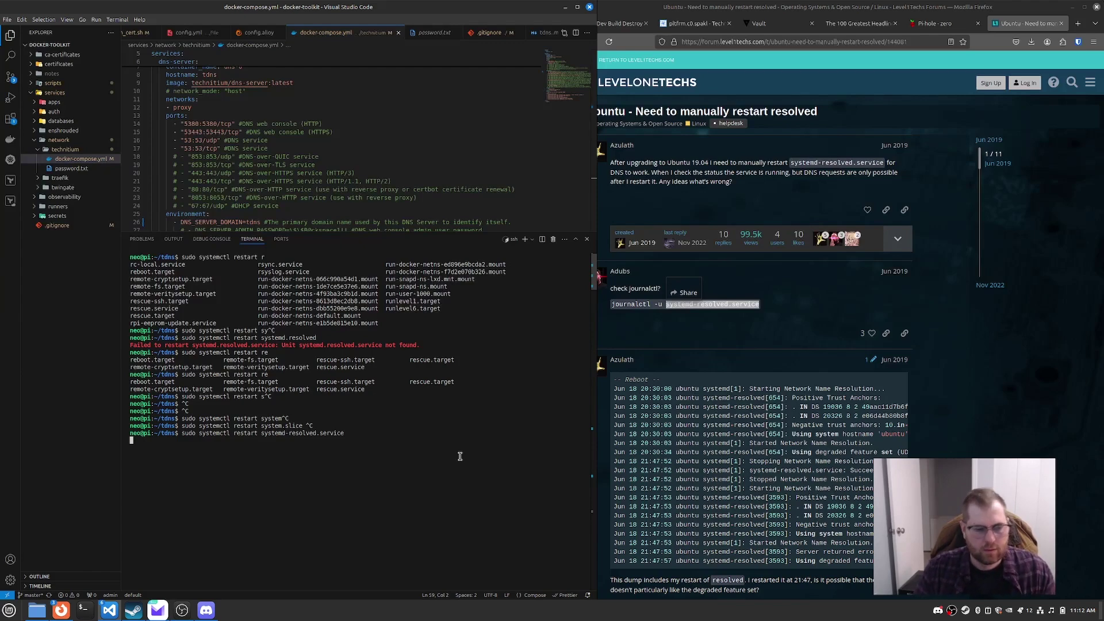
Step: Rerun docker-compose up, which still fails because port 53 is in use
key("ctrl+l")
key("Up")
key("Up")
key("Up")
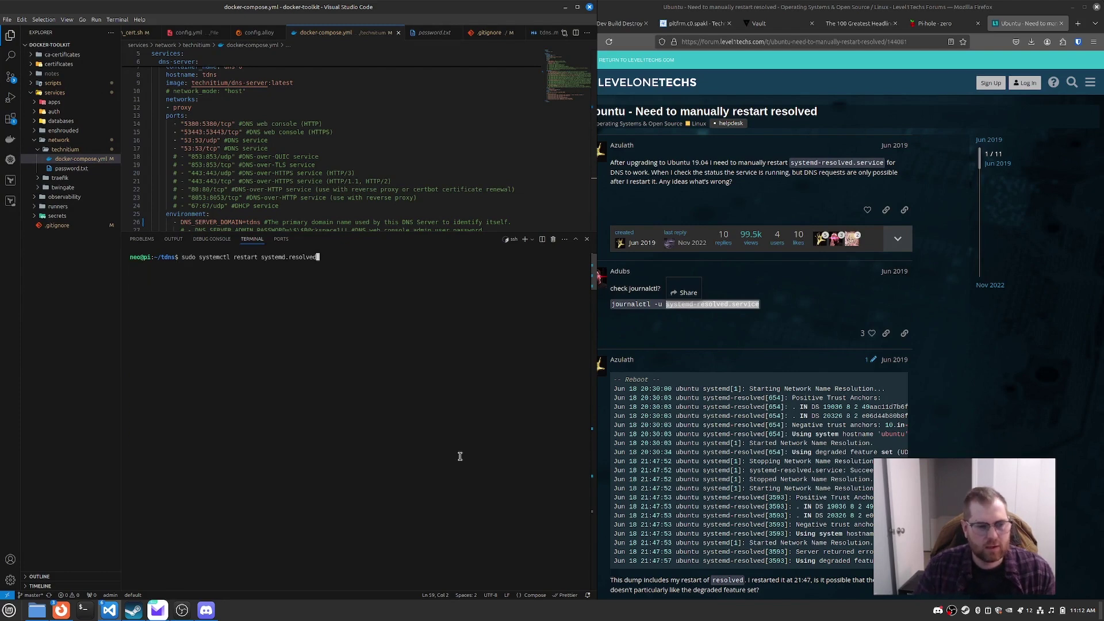
key("Return")
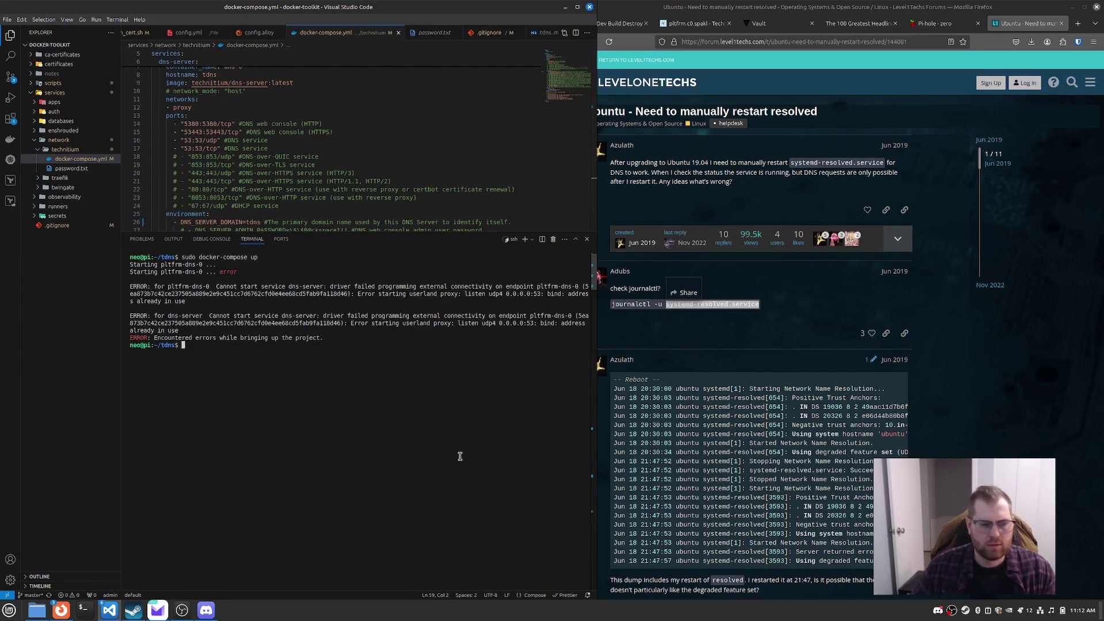
Step: Reboot the Pi with sudo reboot, correcting the stray leading character
type("asudo reboot")
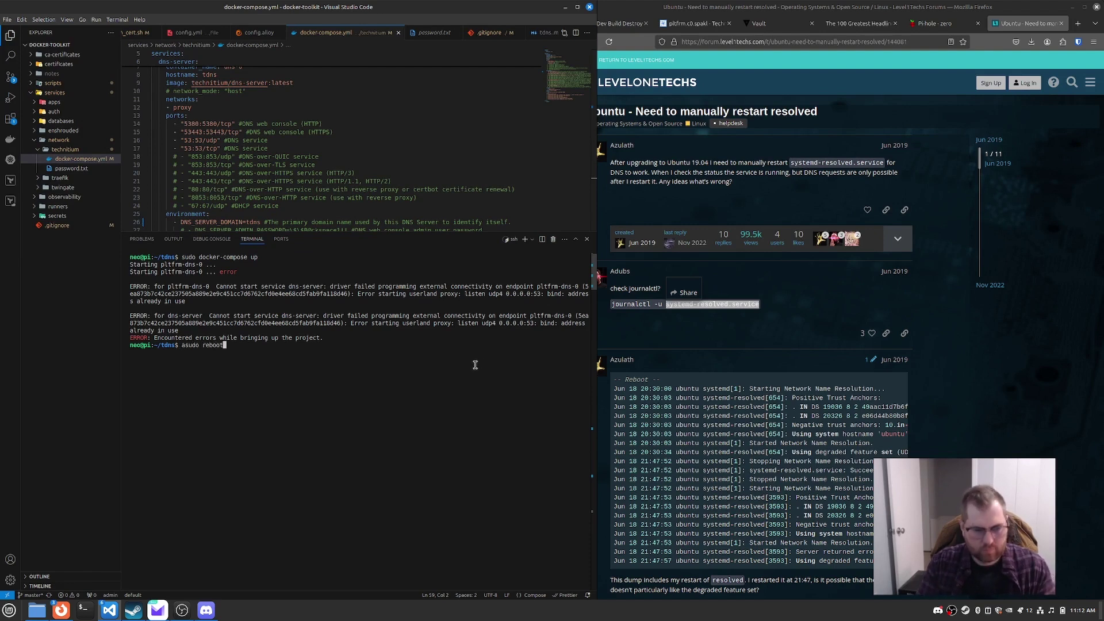
key("Return")
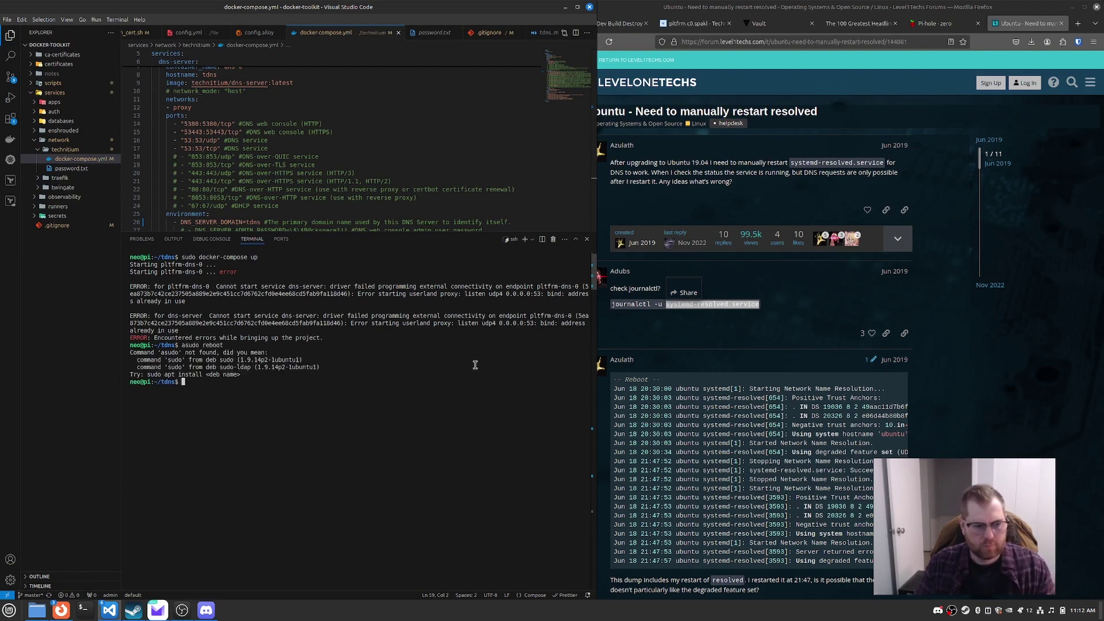
key("Up")
key("ctrl+Left")
key("ctrl+Left")
key("Delete")
key("Return")
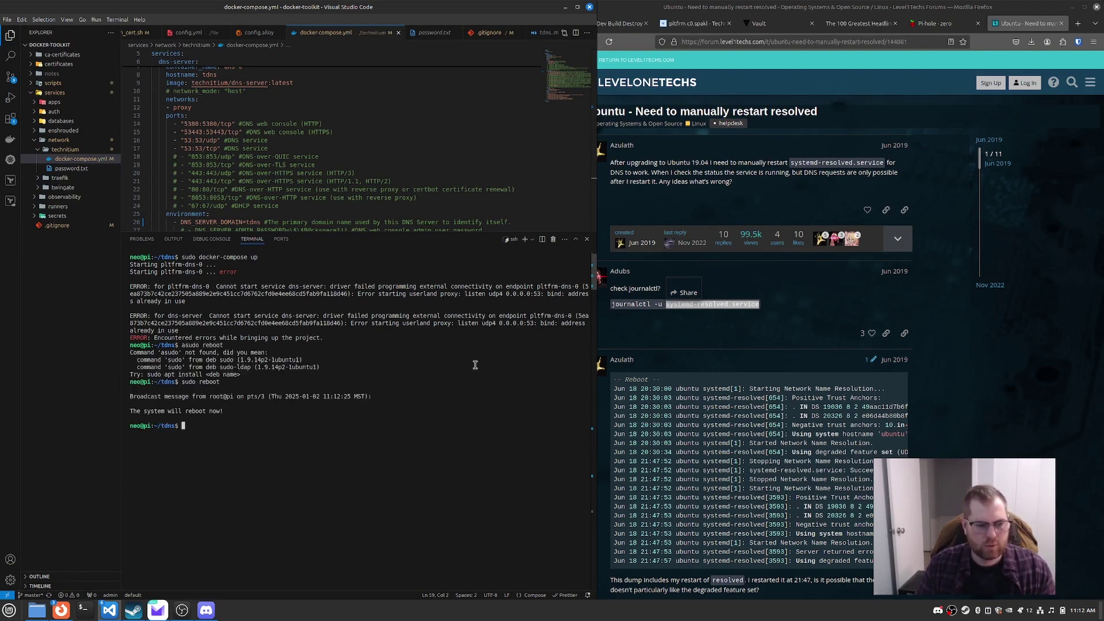
Step: Retry the SSH connection to 10.10.4.7 while the Pi restarts
key("Up")
key("Return")
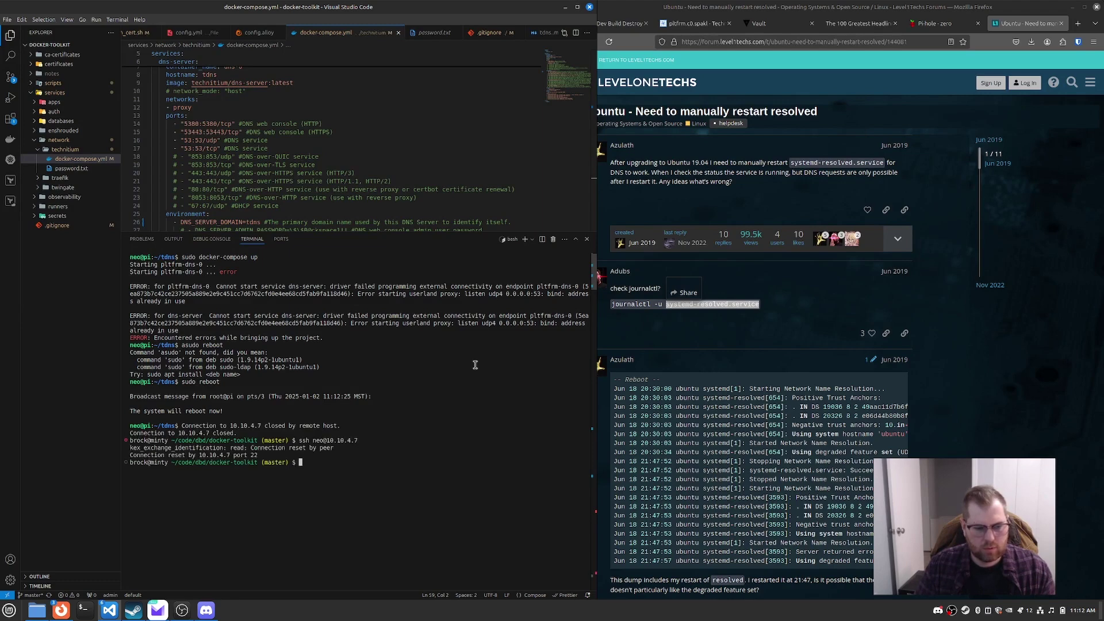
key("ctrl+l")
key("Up")
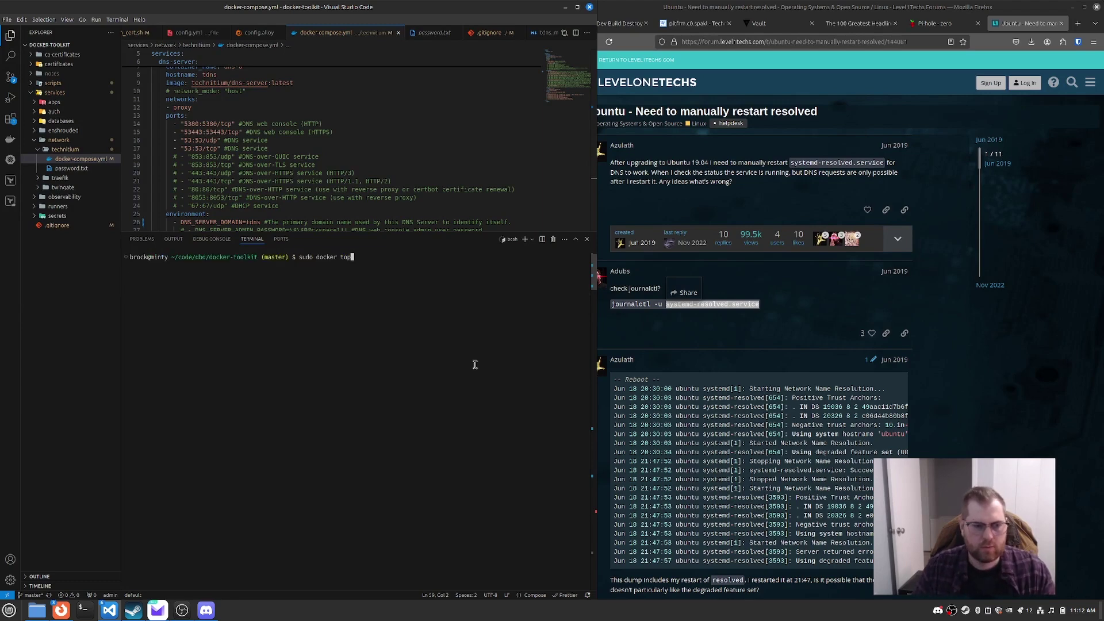
key("Return")
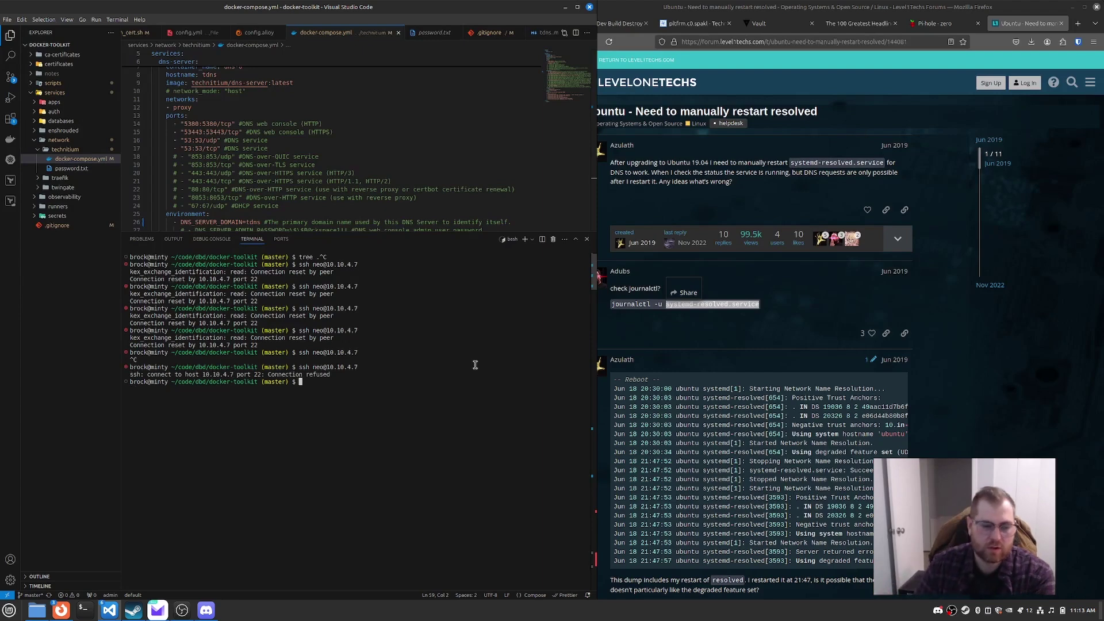
key("Up")
key("Return")
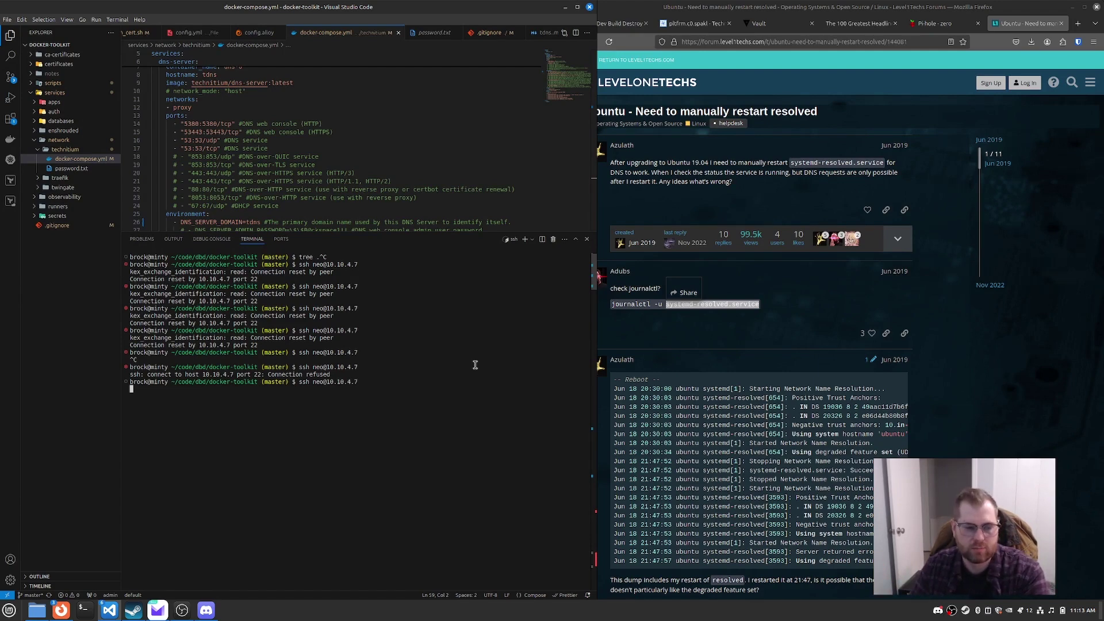
Step: Enter the tdns folder and run sudo docker-compose up to start the Technitium container
type("cd tsdn")
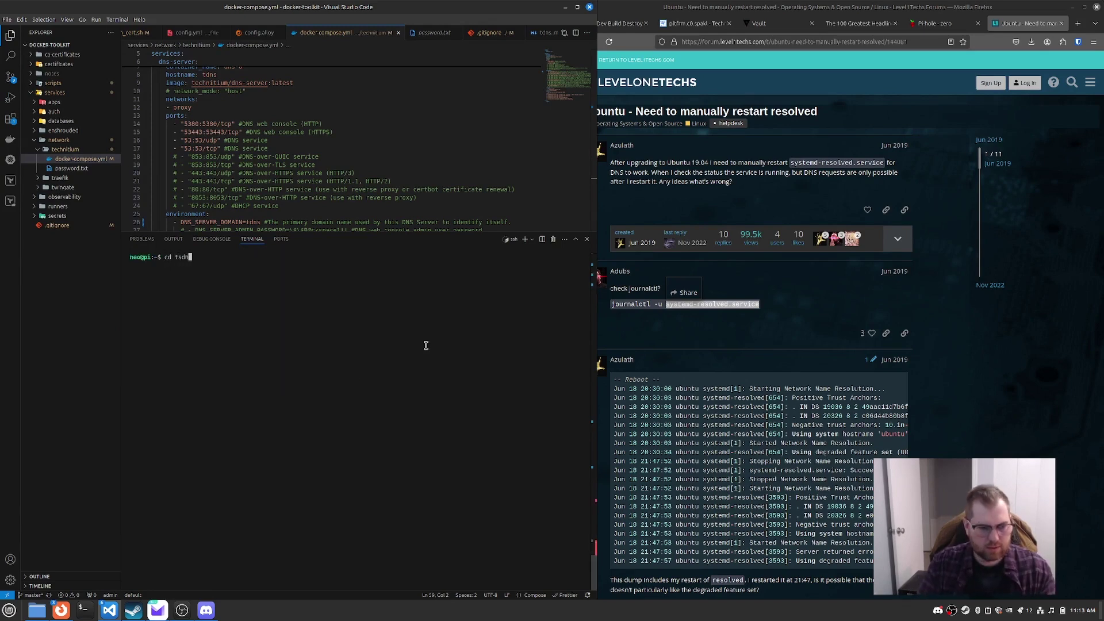
key("BackSpace")
key("BackSpace")
type("ns/")
key("Return")
type("sudo docker-compose up")
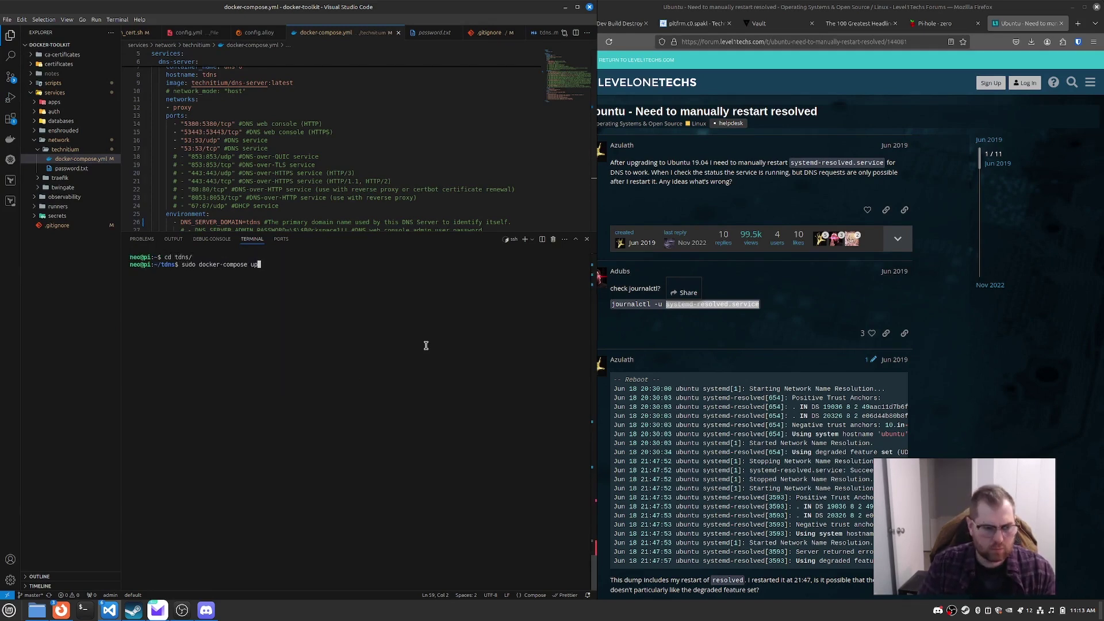
key("Return")
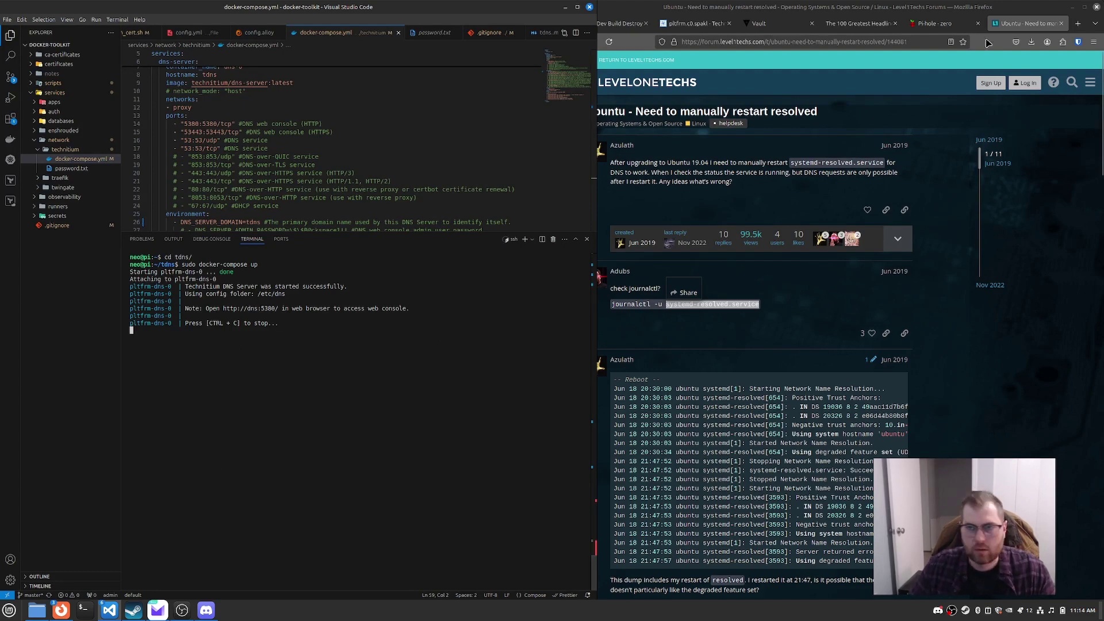
Step: Log in to the console at 10.10.4.7:5380 with the admin account and its stored password
left_click(1077, 24)
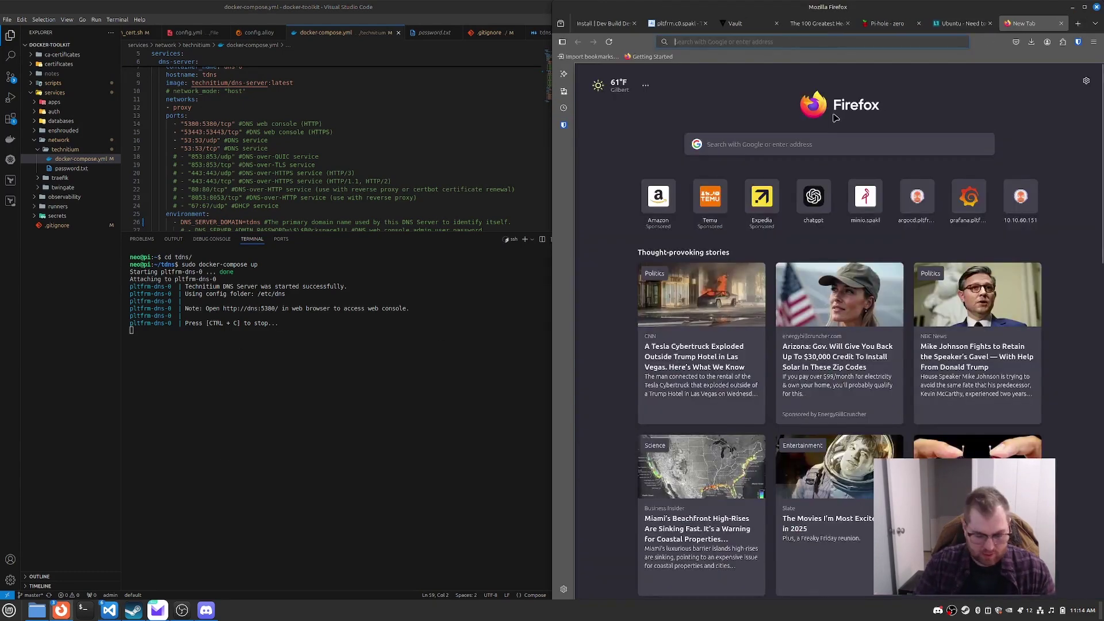
type("10.10.4.7")
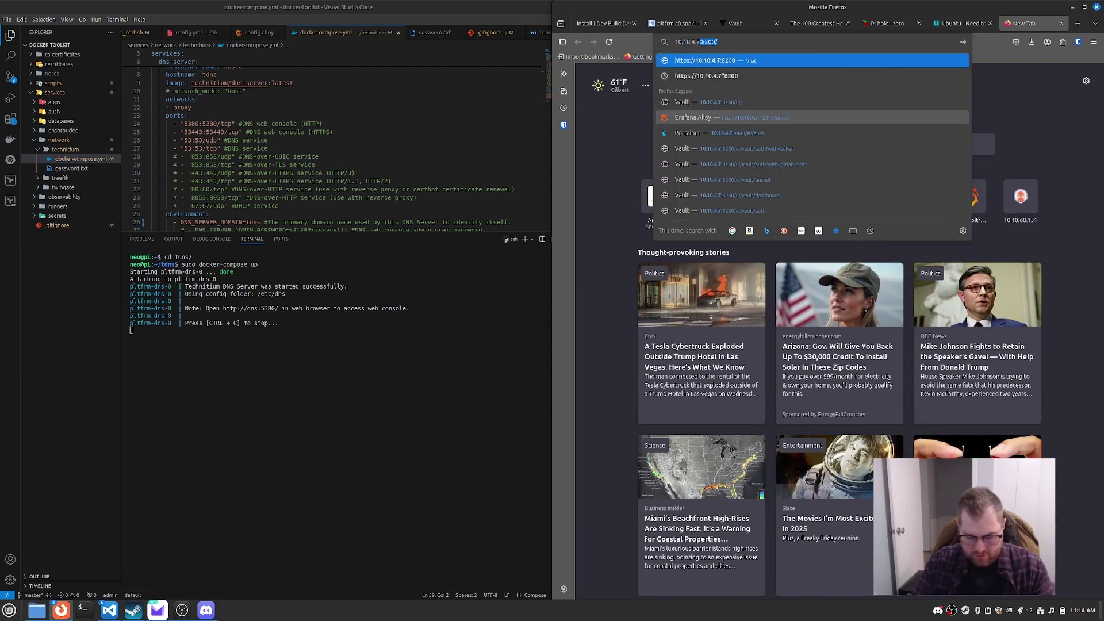
type(":5380")
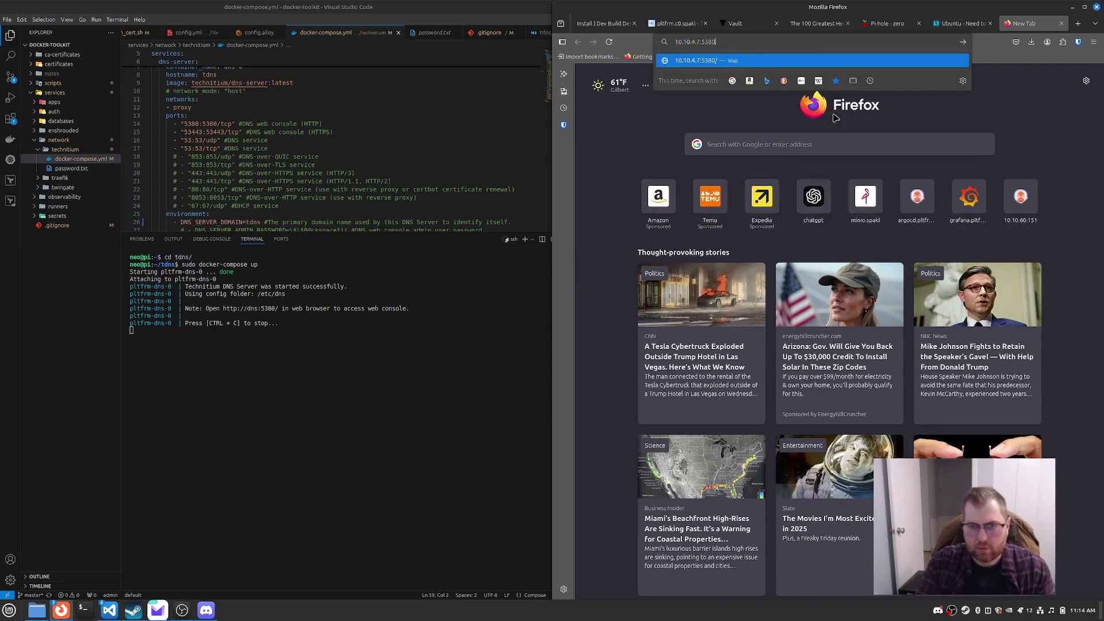
key("Return")
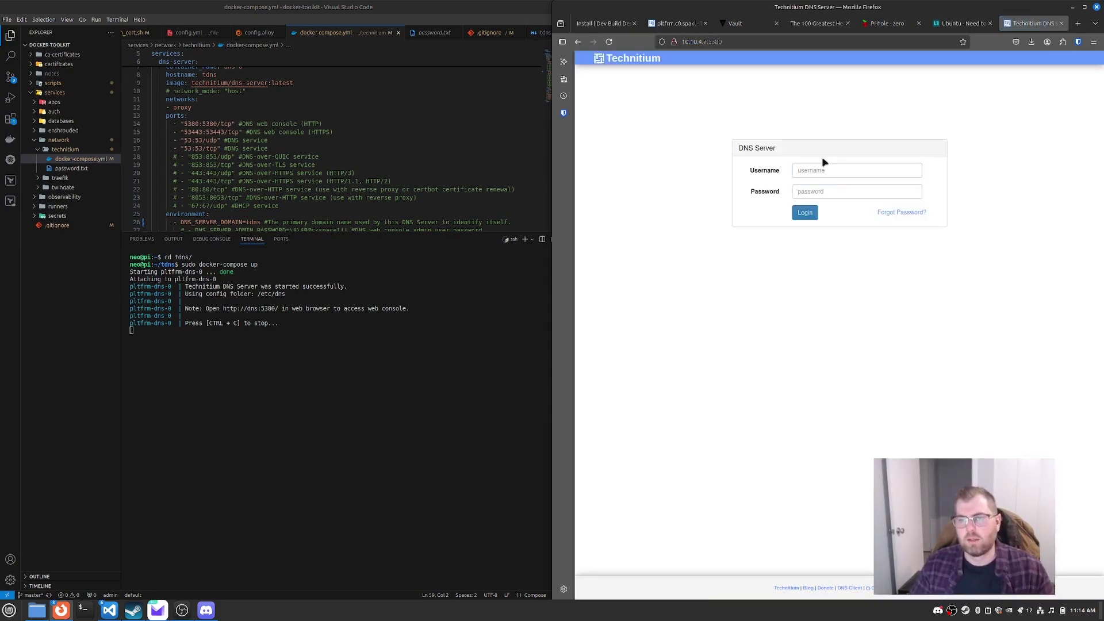
left_click(819, 170)
type("admi")
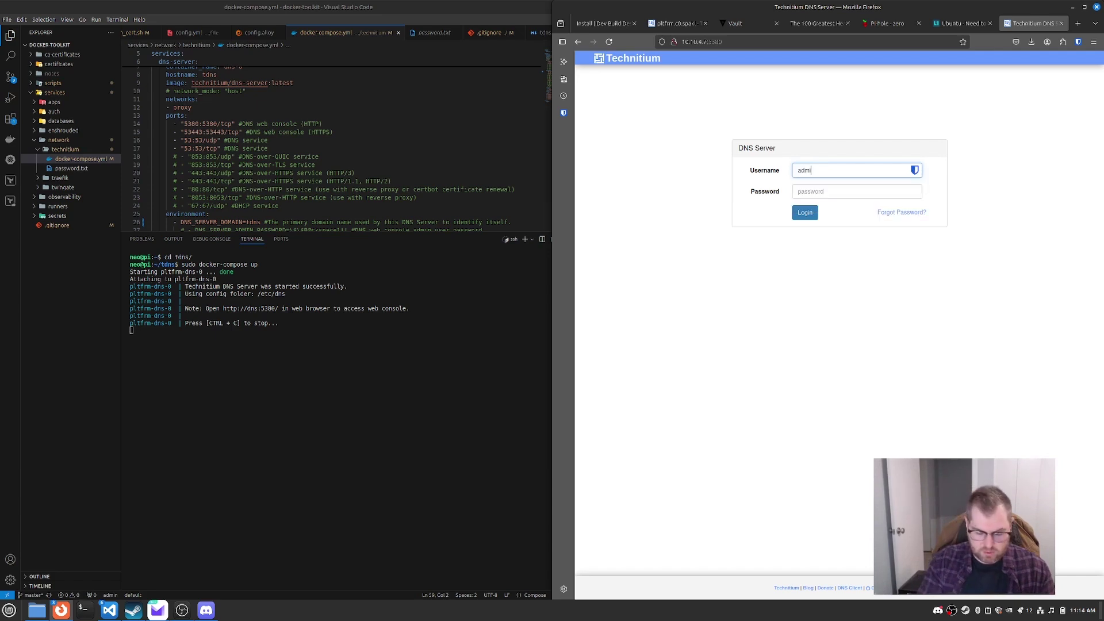
type("n")
key("Tab")
type("*")
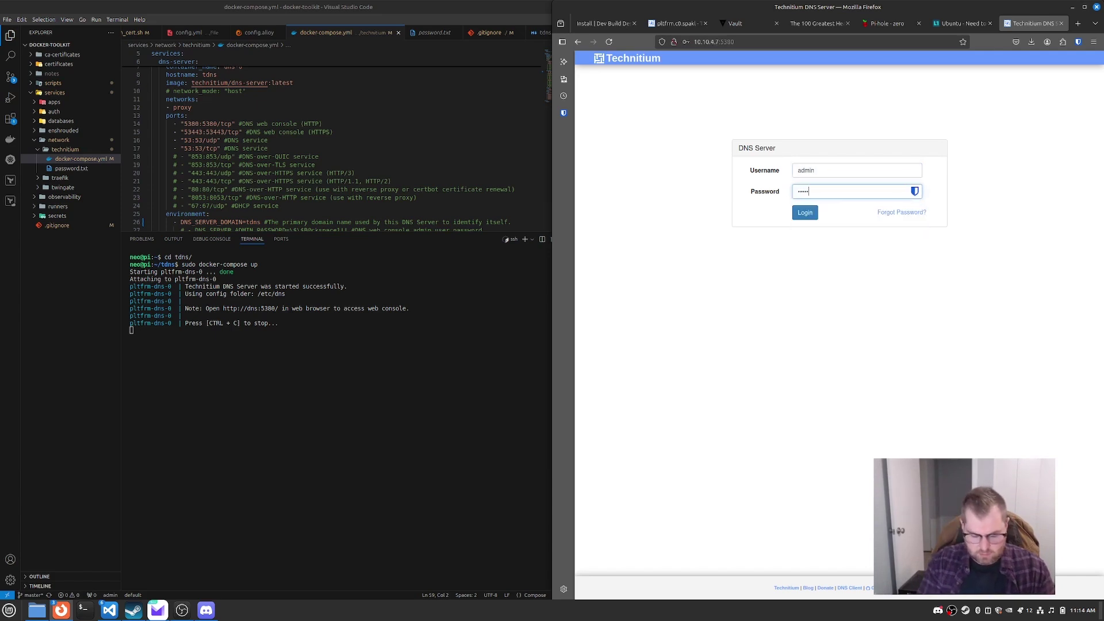
left_click(71, 168)
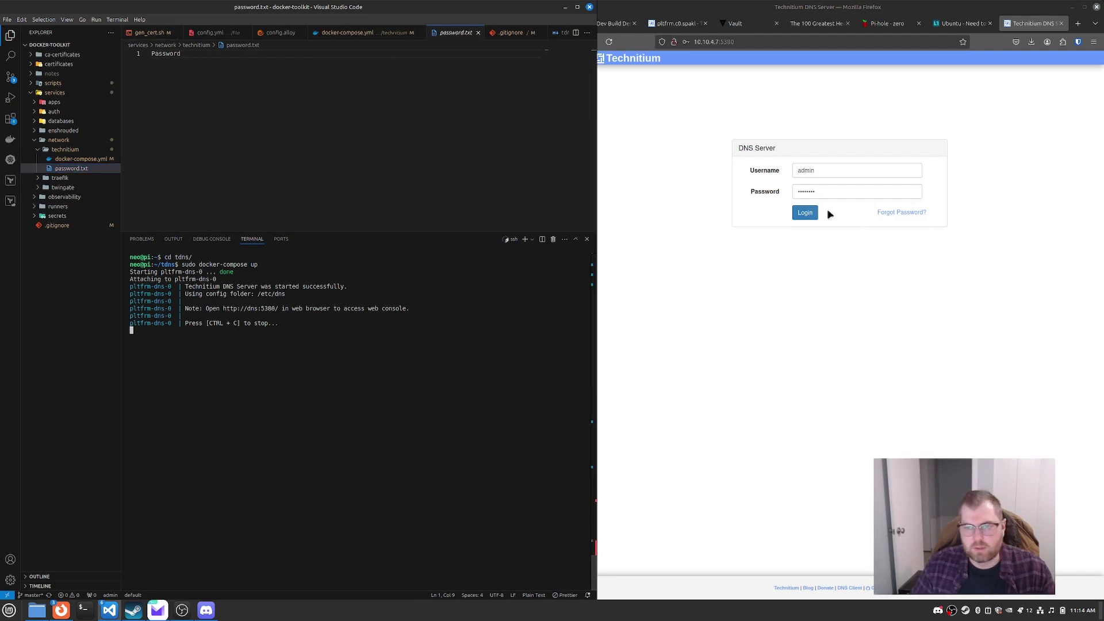
left_click(808, 213)
left_click(812, 146)
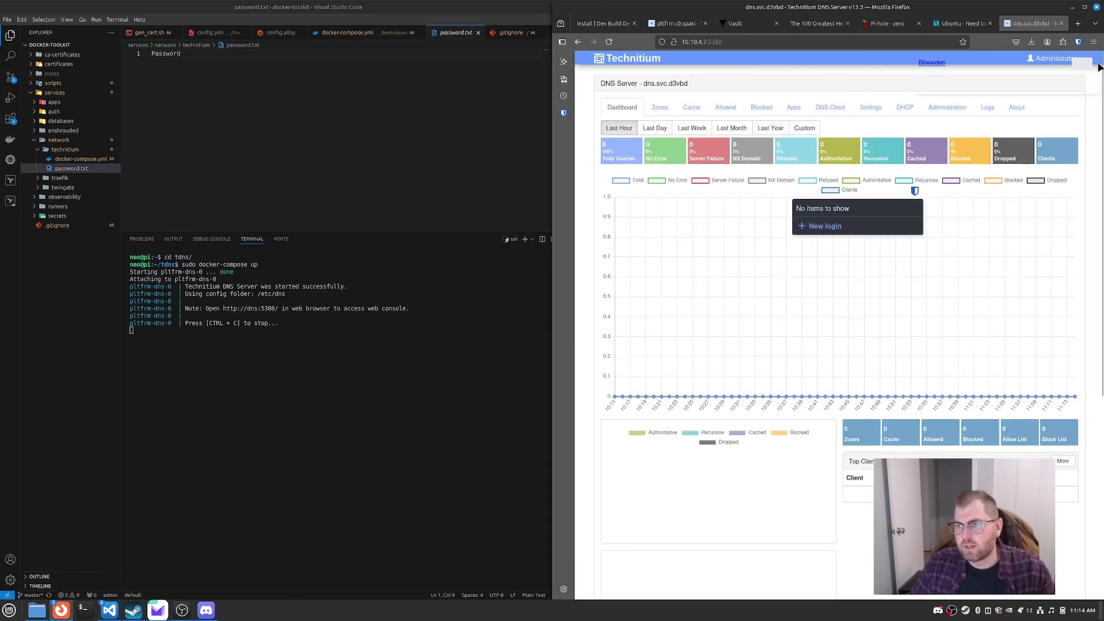
Step: Change the administrator password, entering and confirming the new password
left_click(1081, 59)
left_click(1061, 90)
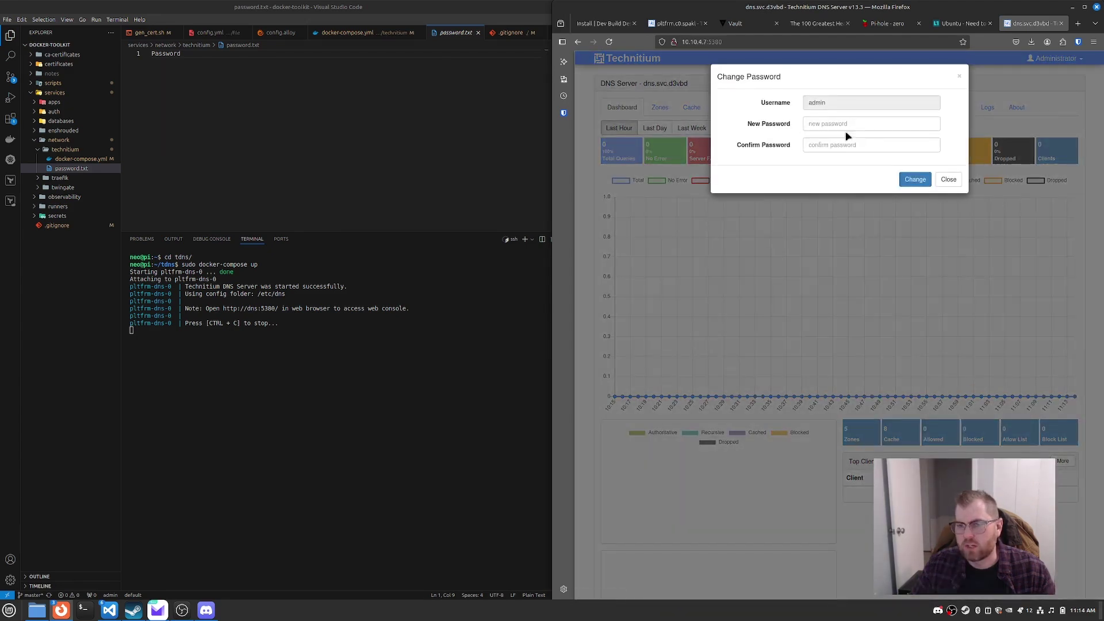
left_click(832, 123)
type("P")
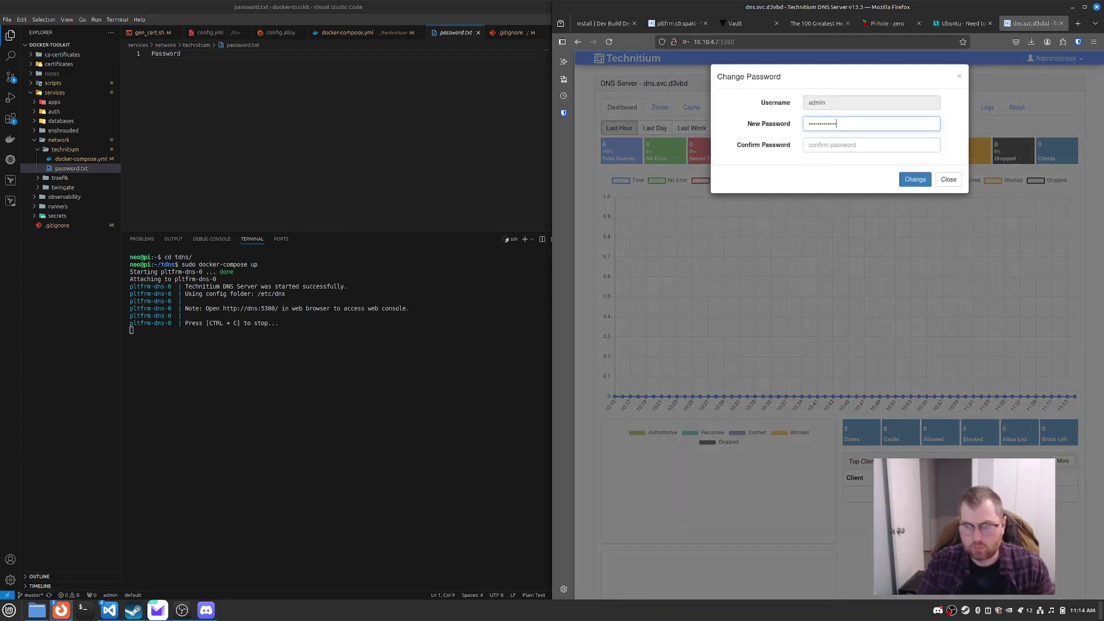
key("Tab")
type("Pas")
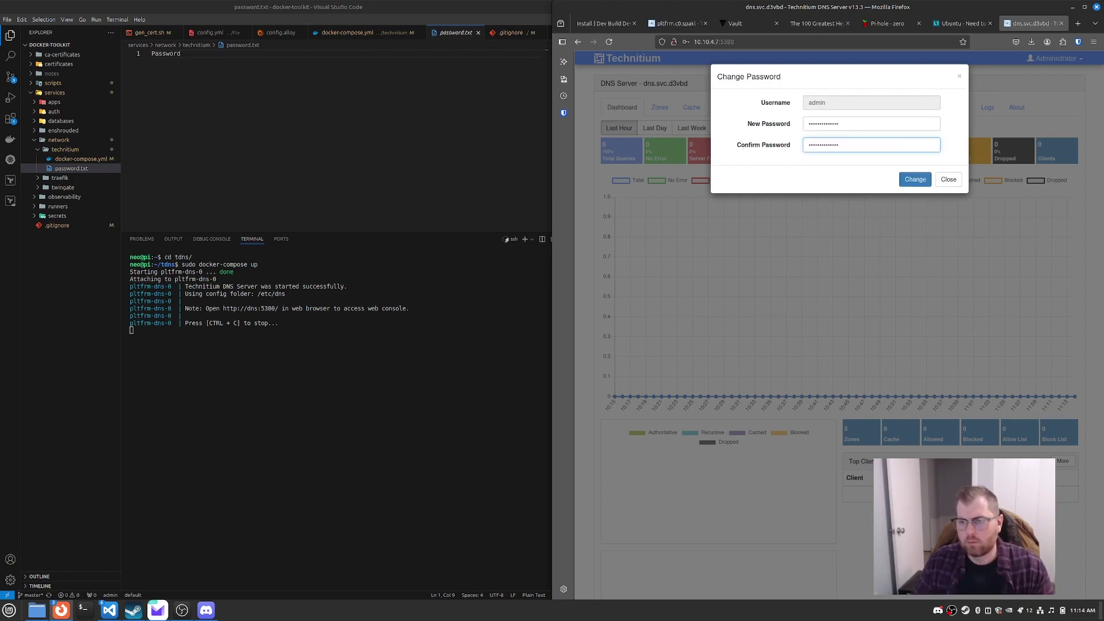
left_click(915, 180)
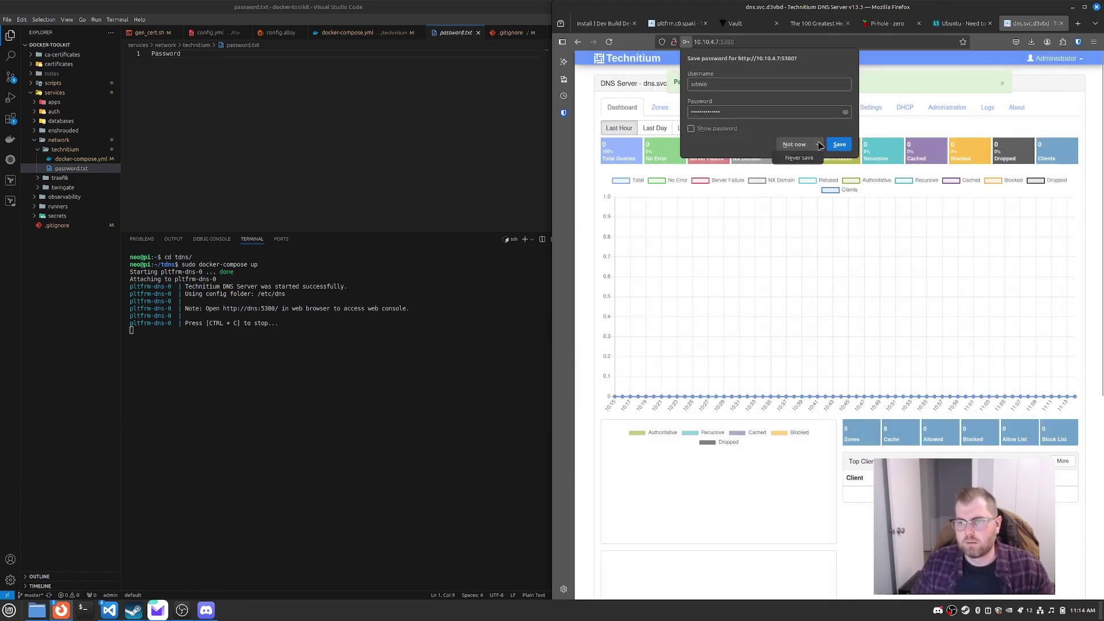
Step: Create a new user account with a display name, username and password under Administration > Users
left_click(840, 144)
left_click(1002, 84)
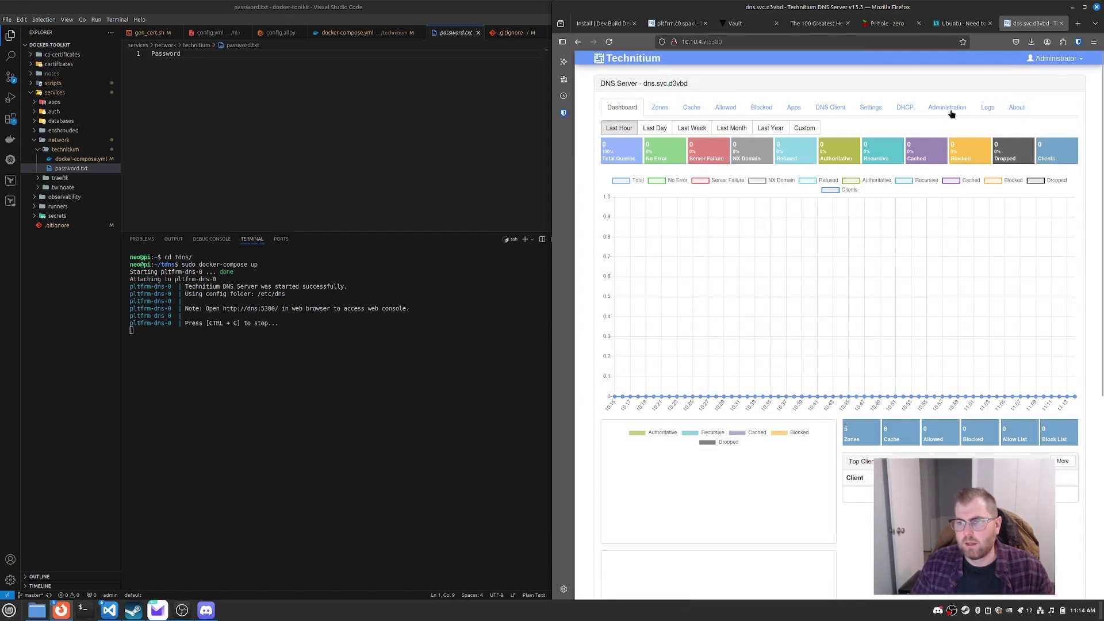
left_click(948, 108)
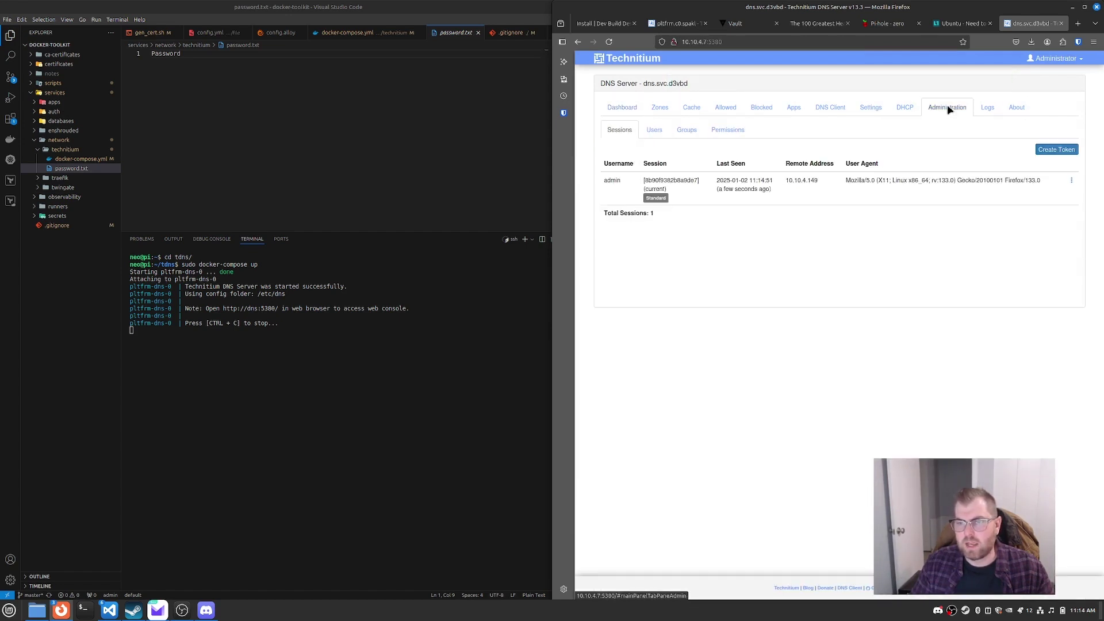
left_click(655, 130)
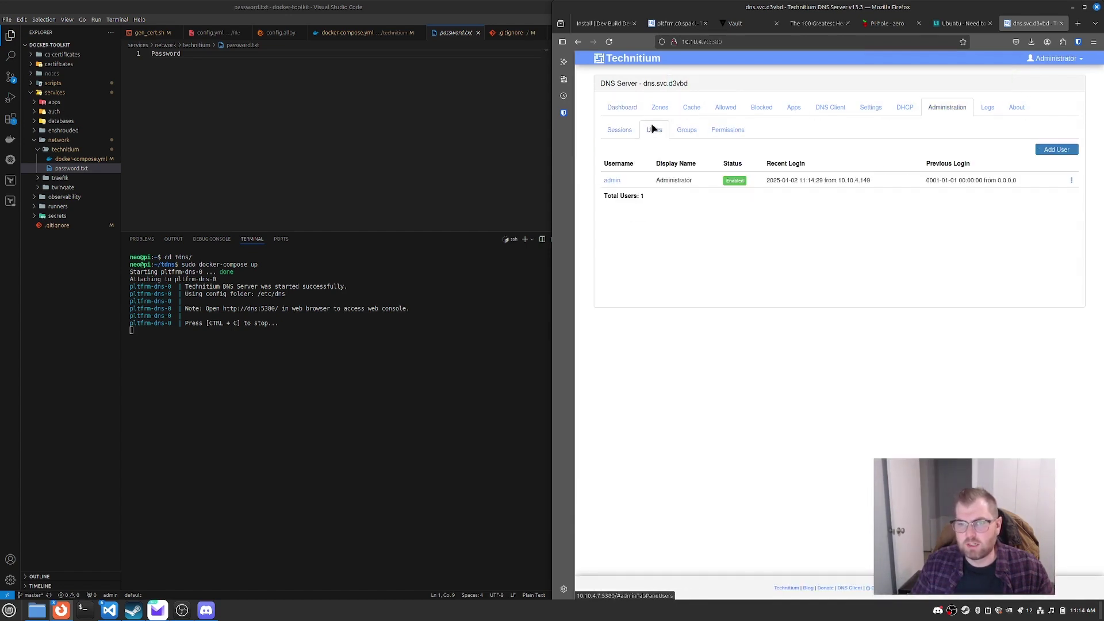
left_click(1057, 149)
left_click(843, 103)
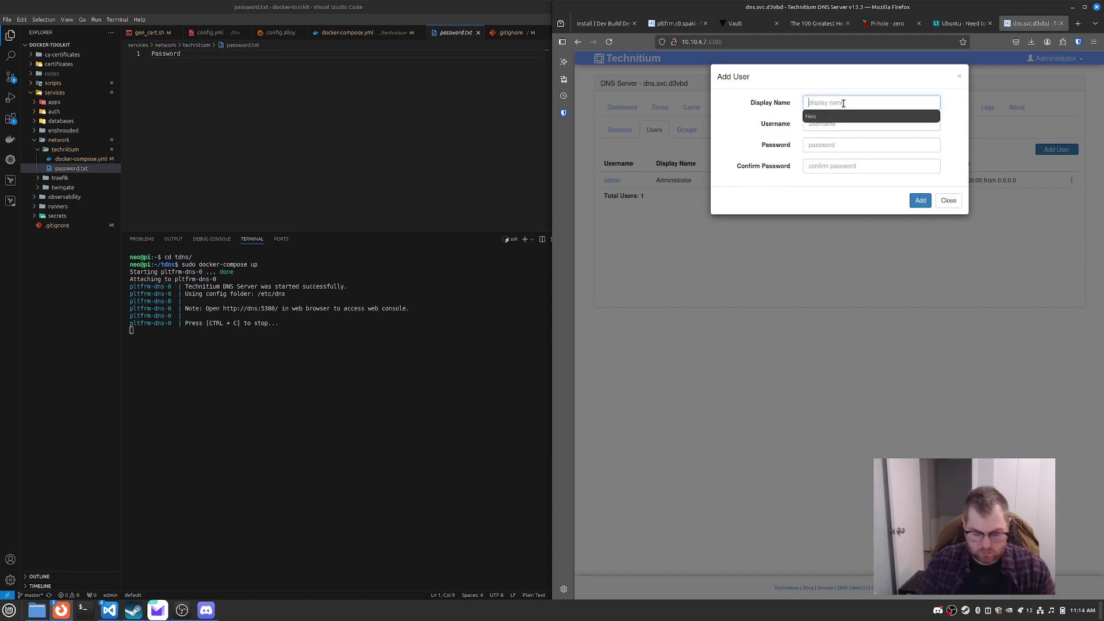
type("Neo")
key("Tab")
type("neo")
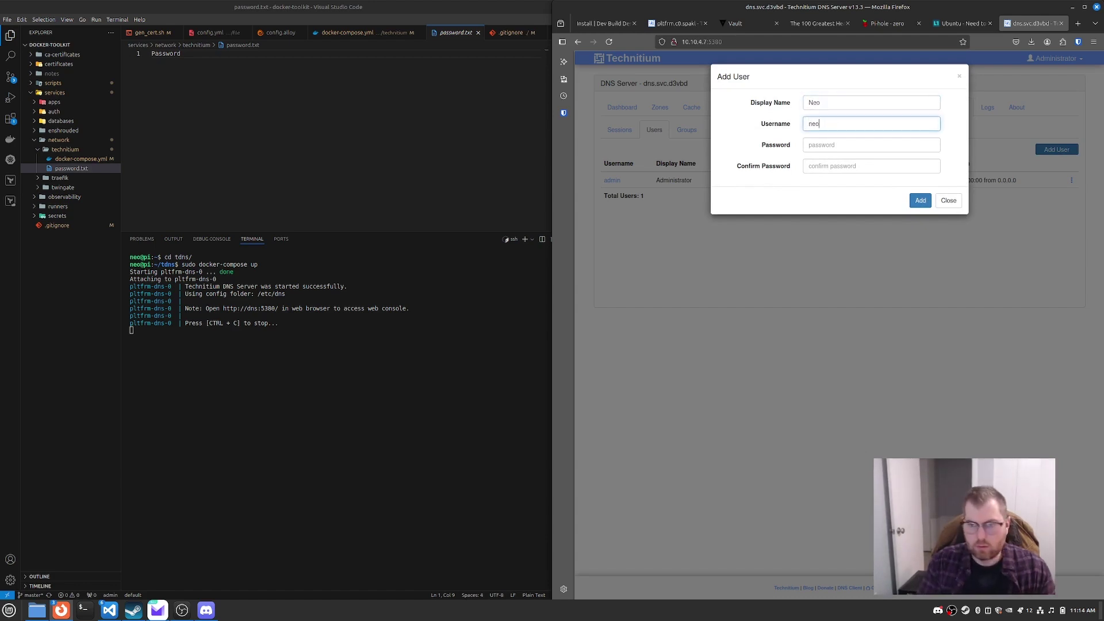
key("Tab")
type("Pa")
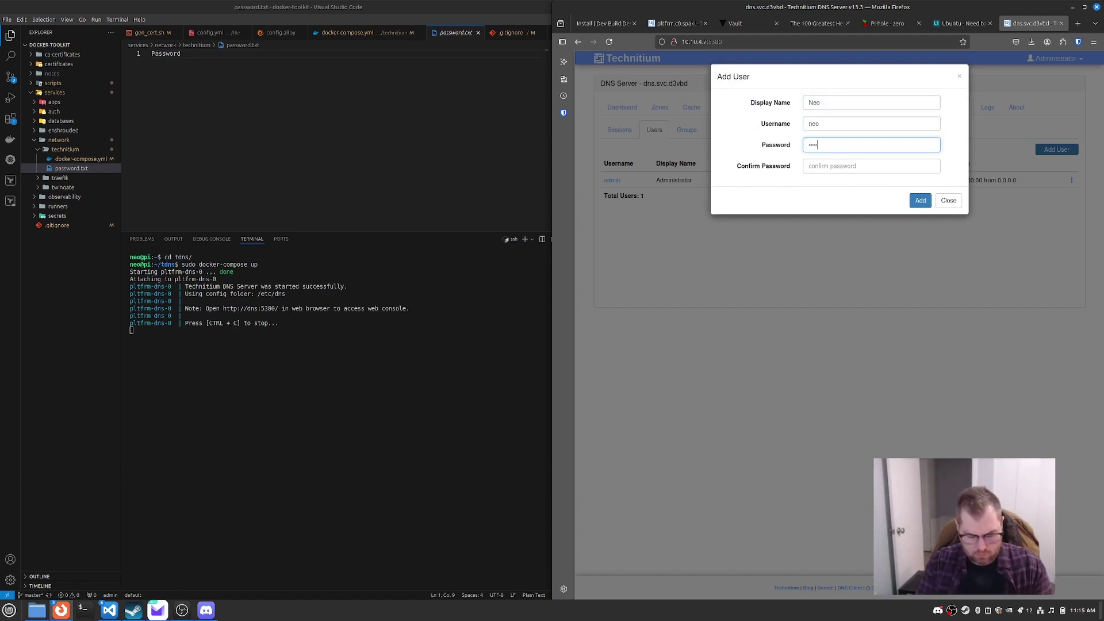
type("ssword123456")
key("Tab")
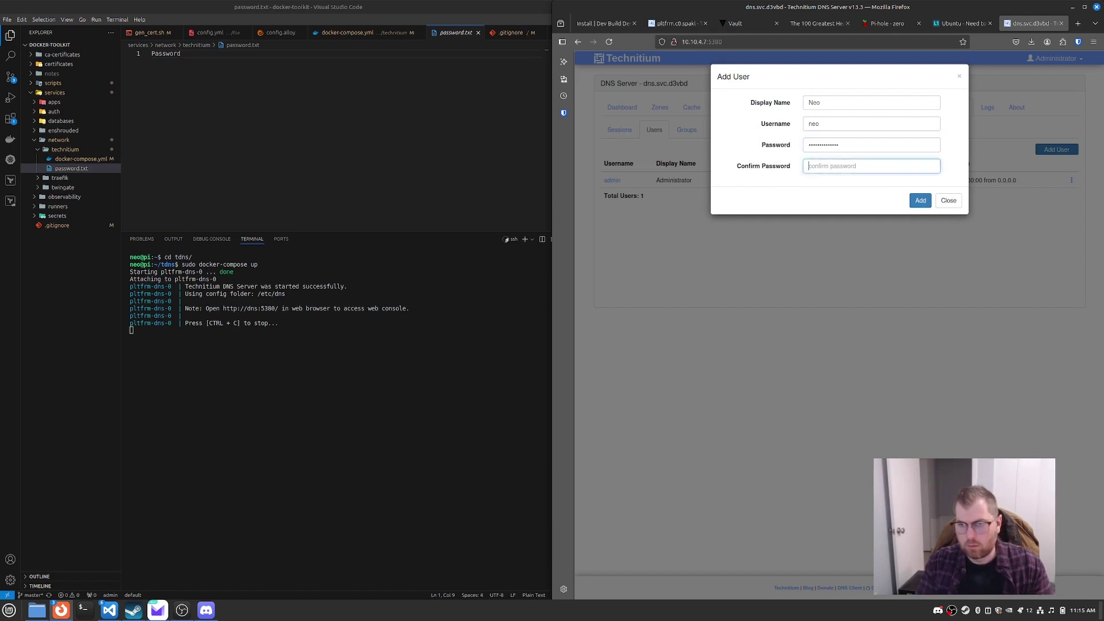
type("Pas")
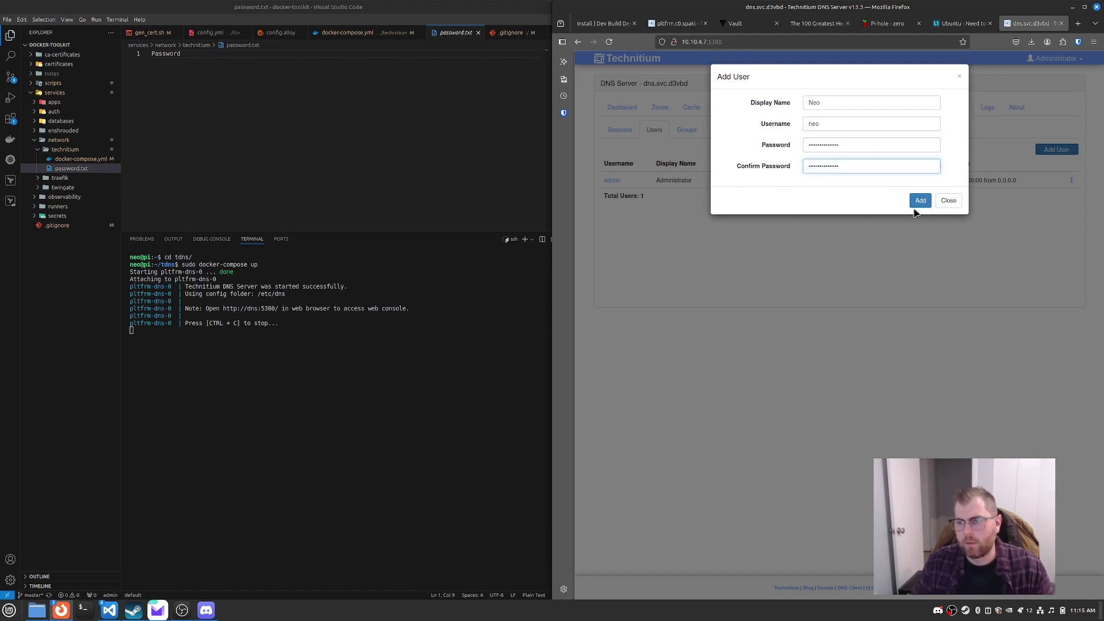
left_click(919, 201)
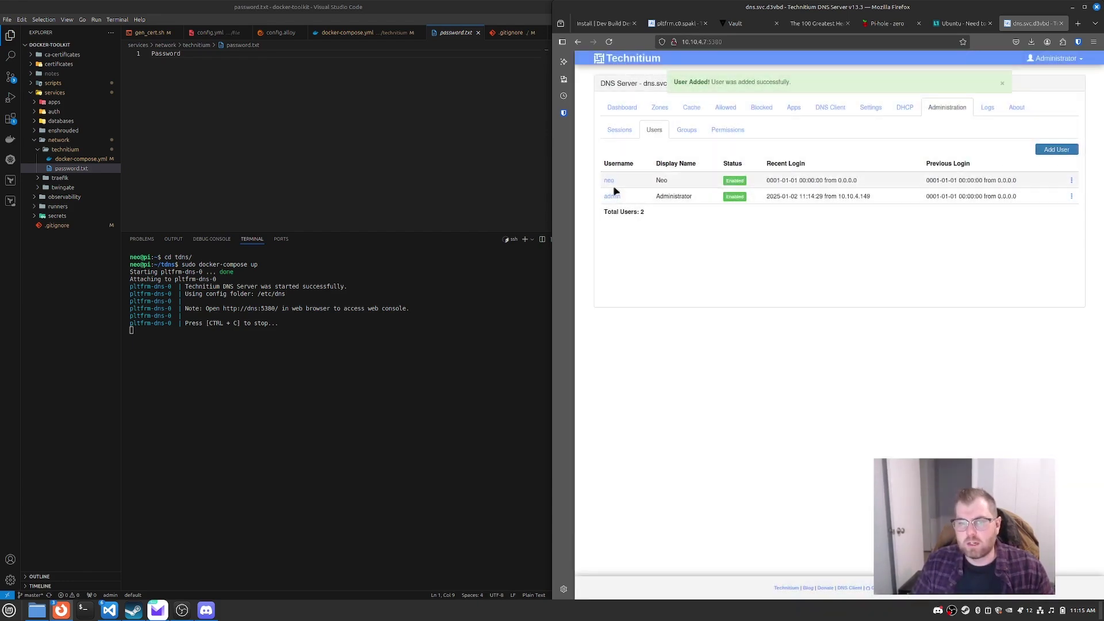
Step: Add the new user to the Administrators group and save
left_click(608, 180)
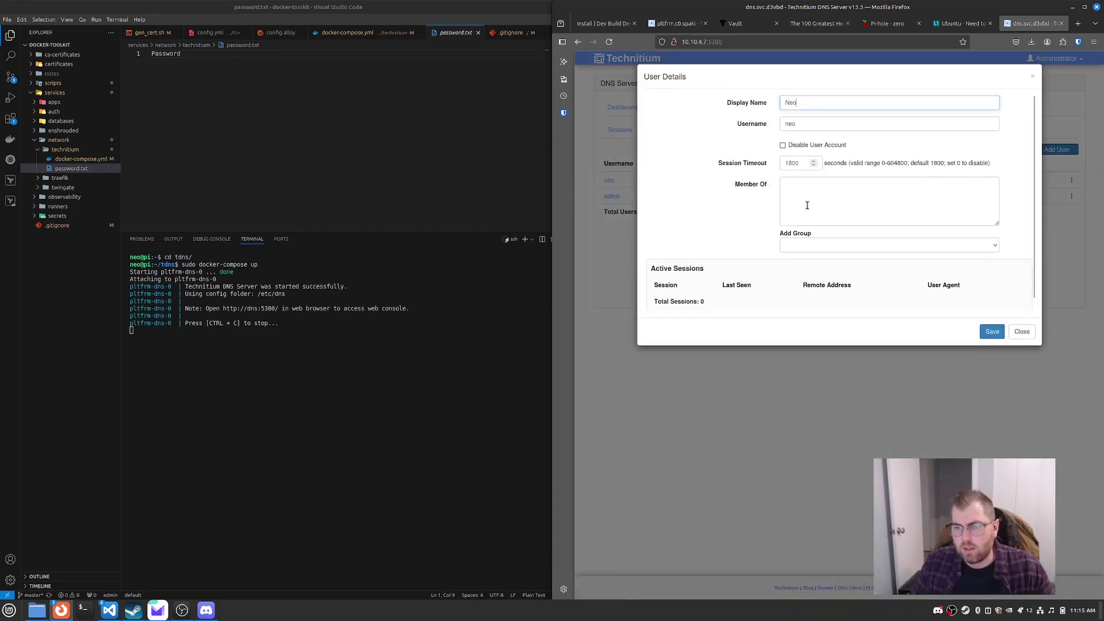
left_click(808, 248)
left_click(805, 281)
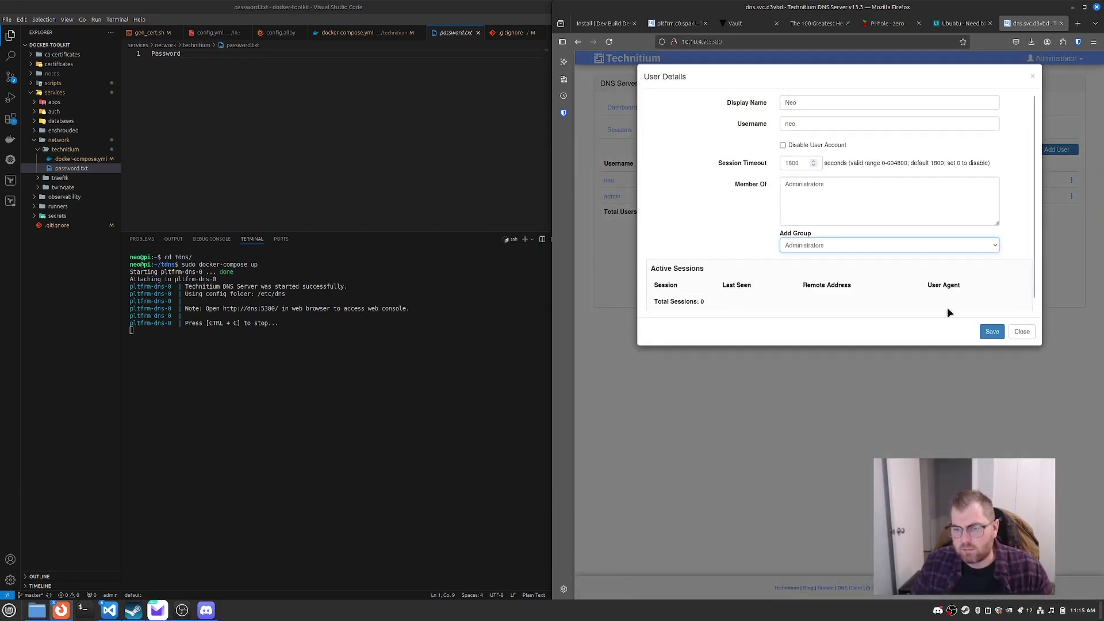
left_click(991, 332)
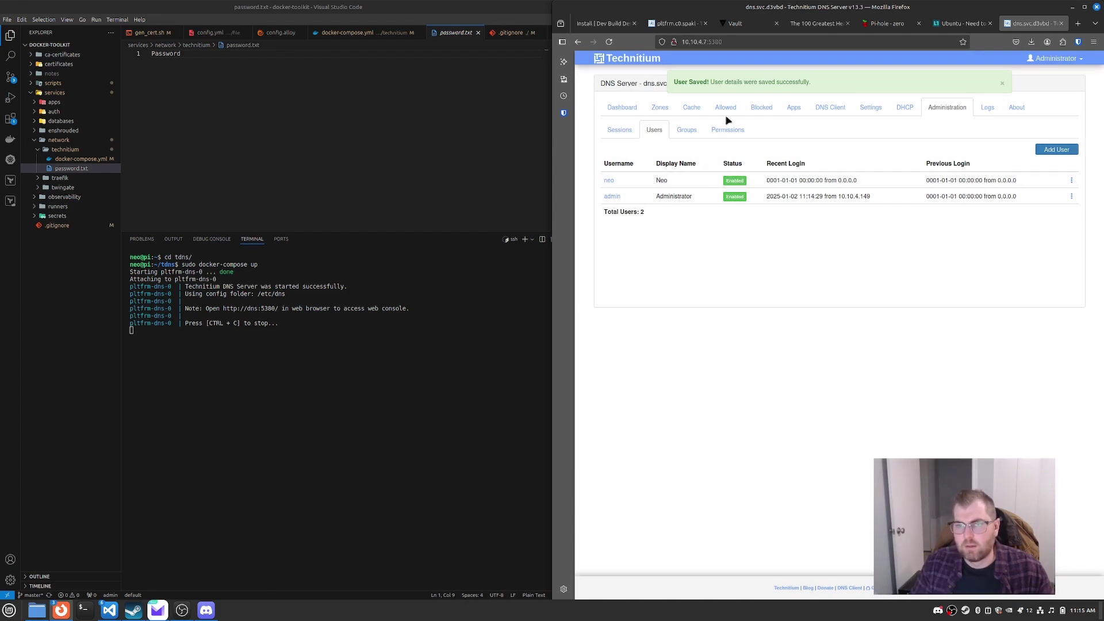
left_click(610, 109)
Step: Show the pltfrm.c0.spakl dashboard, with the dns.svc.d3vbd browser tab moved beside it
left_click(660, 108)
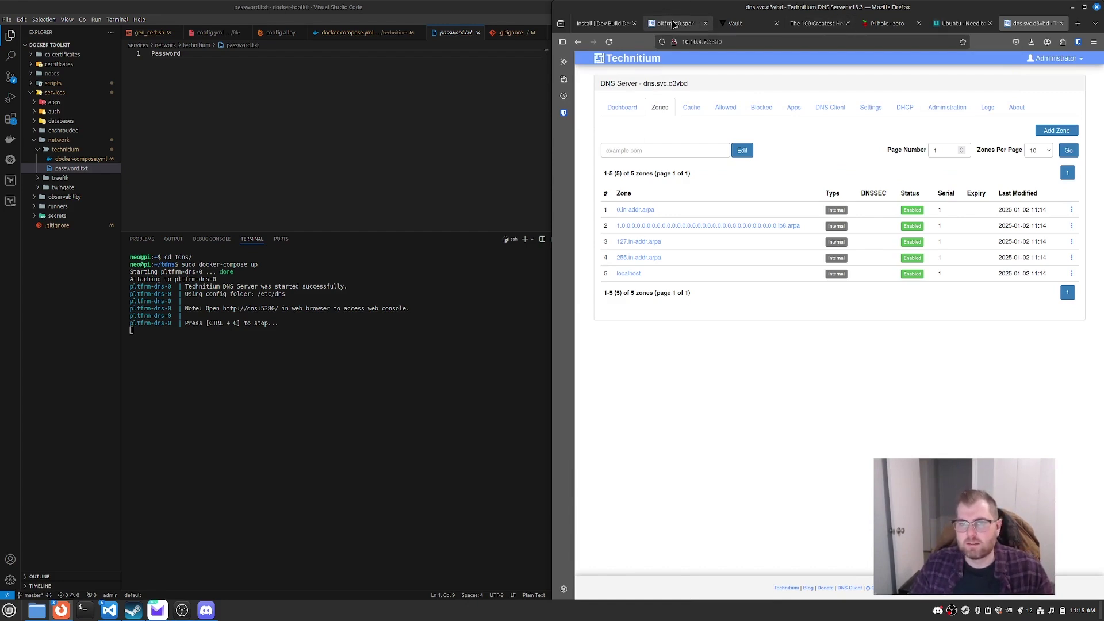
left_click(673, 24)
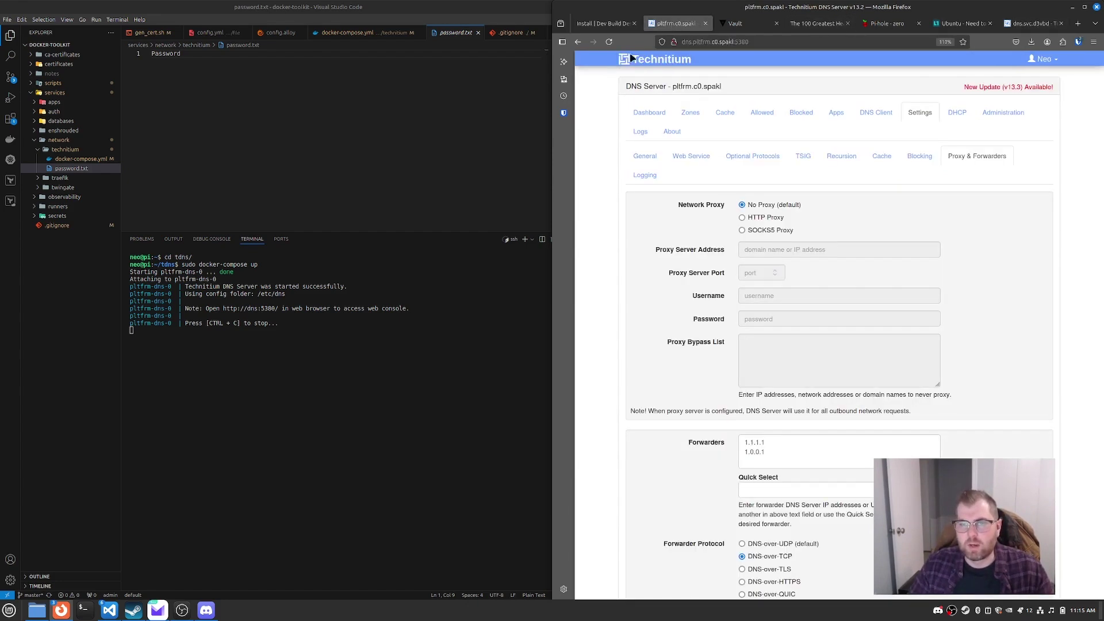
left_click(650, 115)
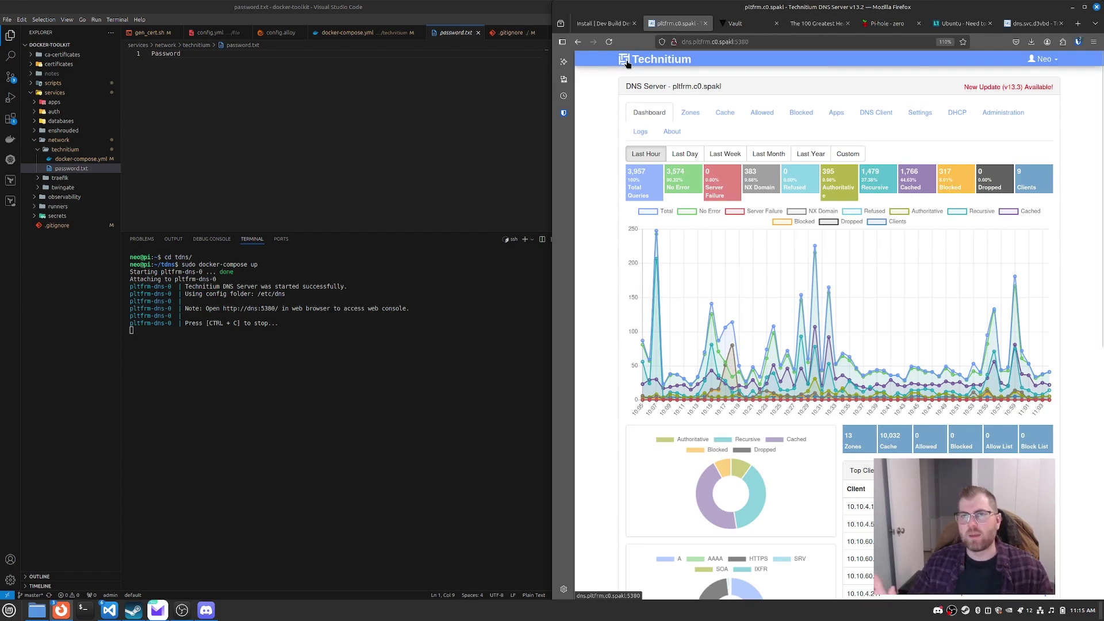
left_click_drag(1051, 24, 748, 25)
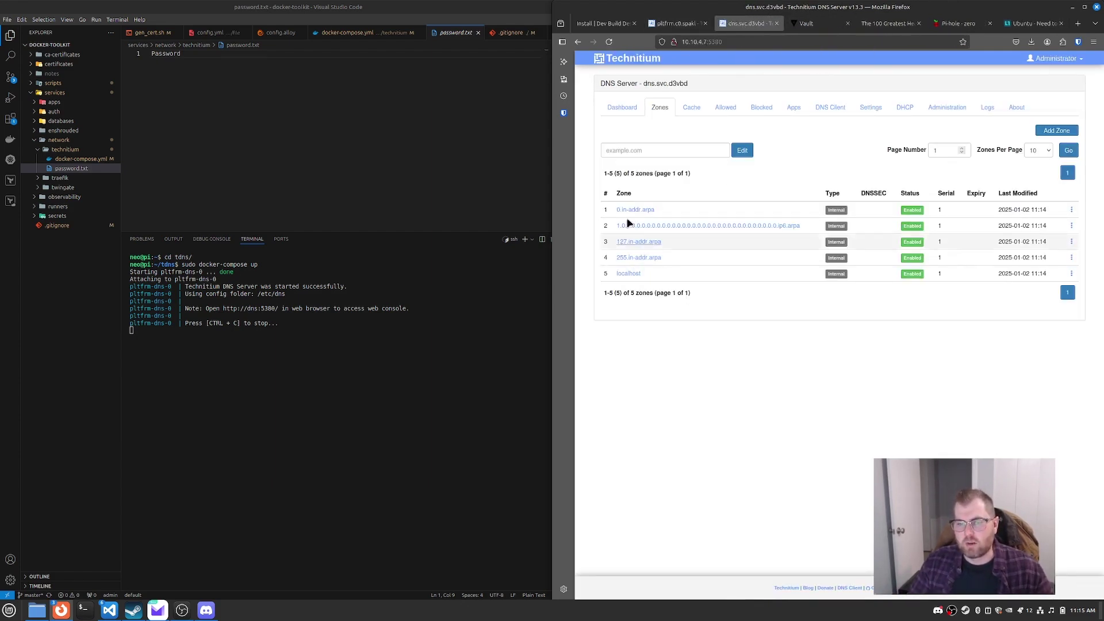
left_click(684, 23)
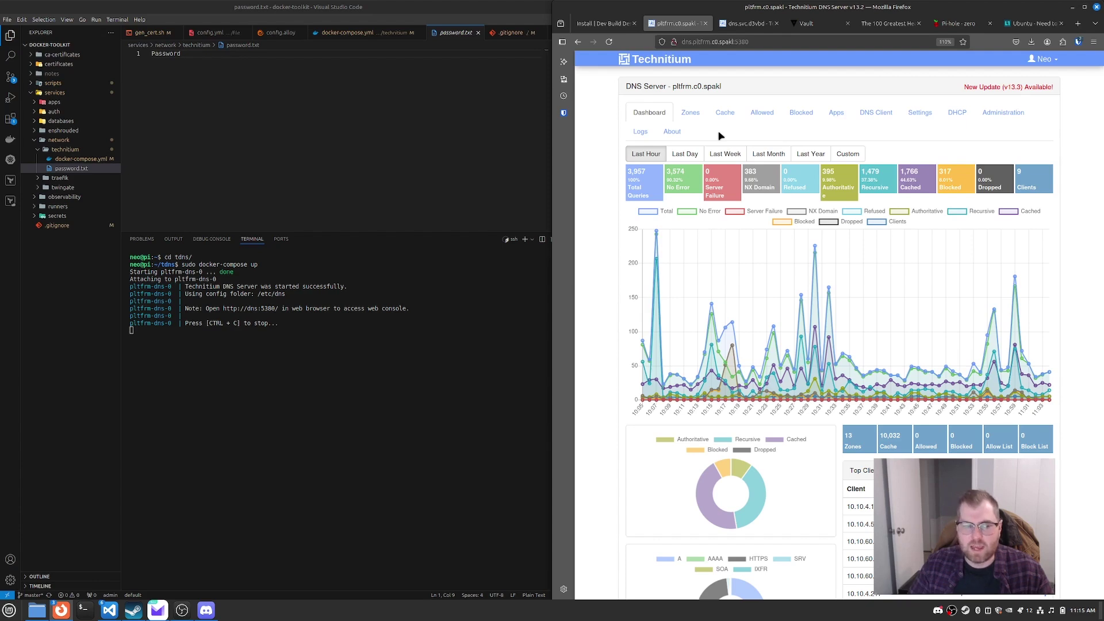
Step: Add a Catalog Zone named svc.home on pltfrm.c0.spakl and return to the zones list
left_click(691, 114)
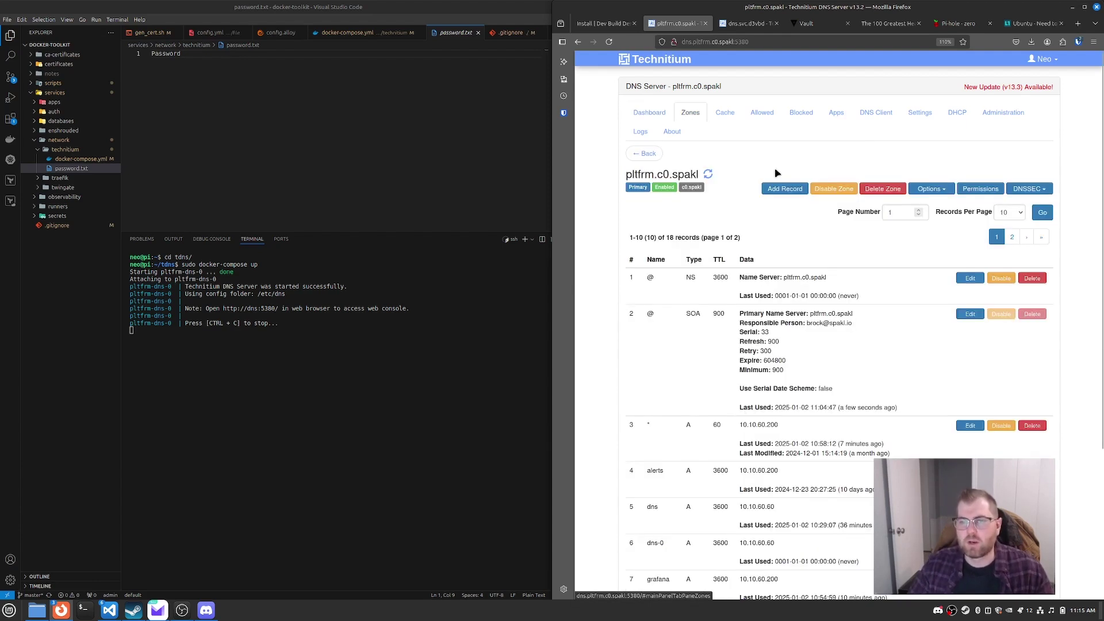
left_click(644, 153)
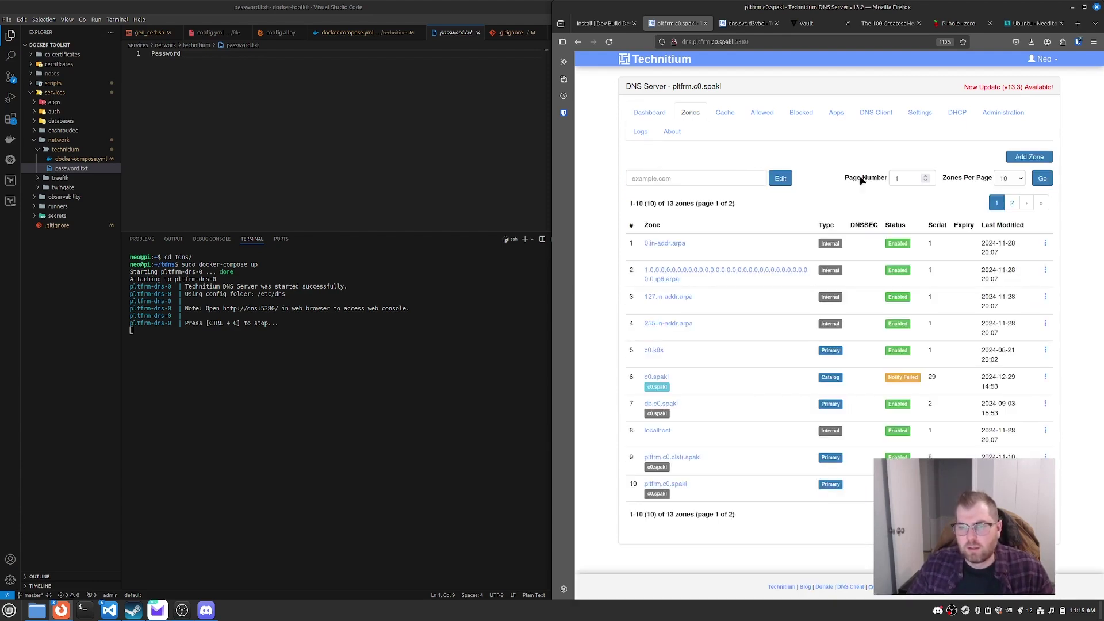
left_click(1013, 158)
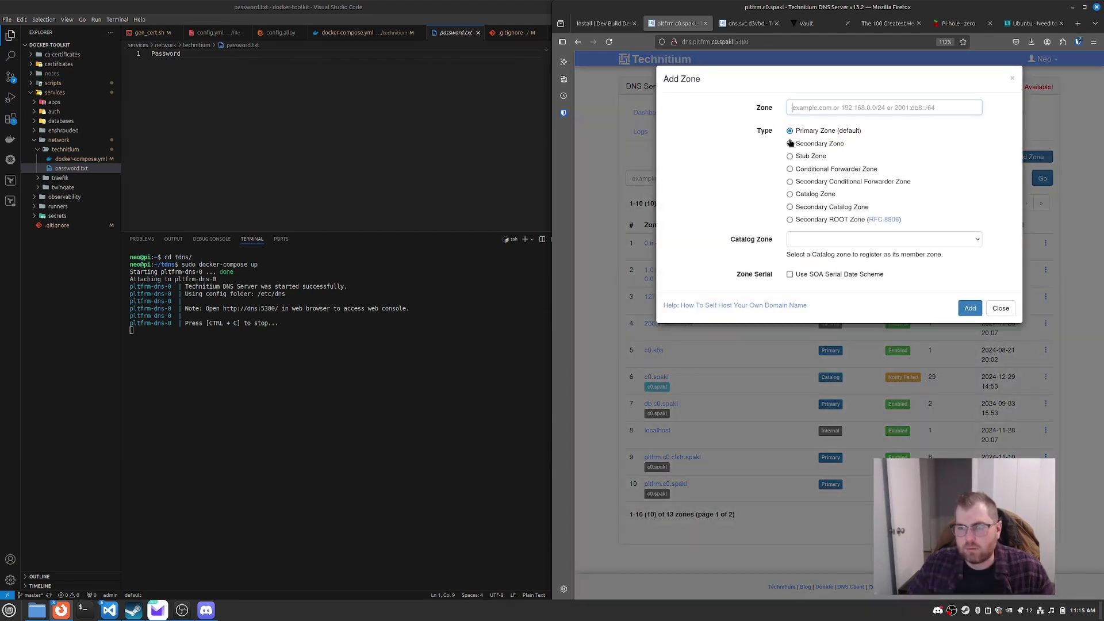
left_click(789, 195)
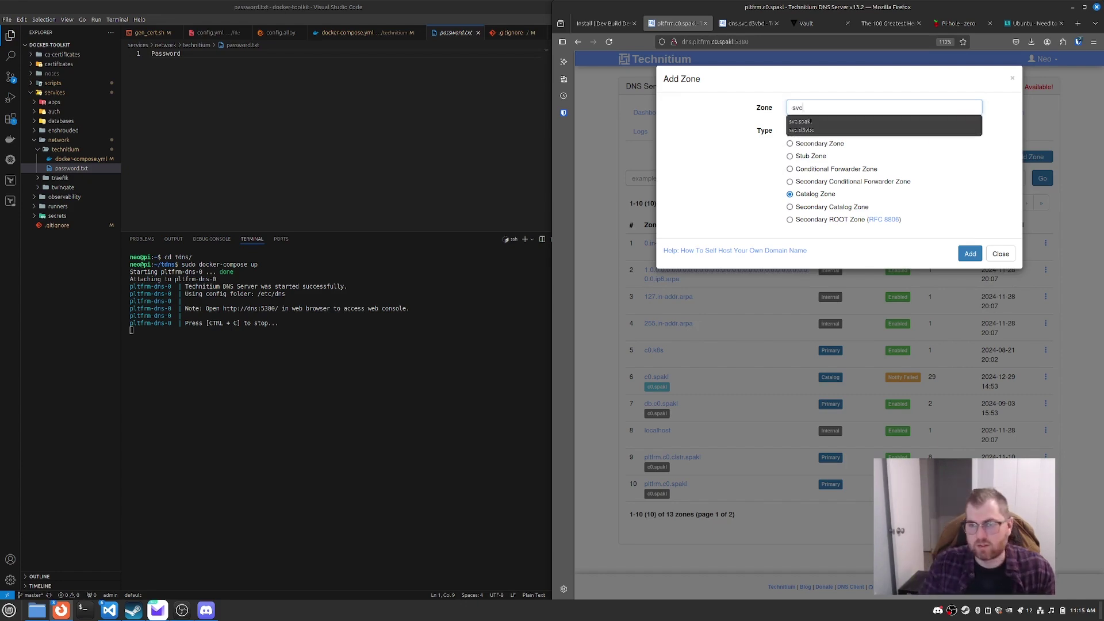
type("home")
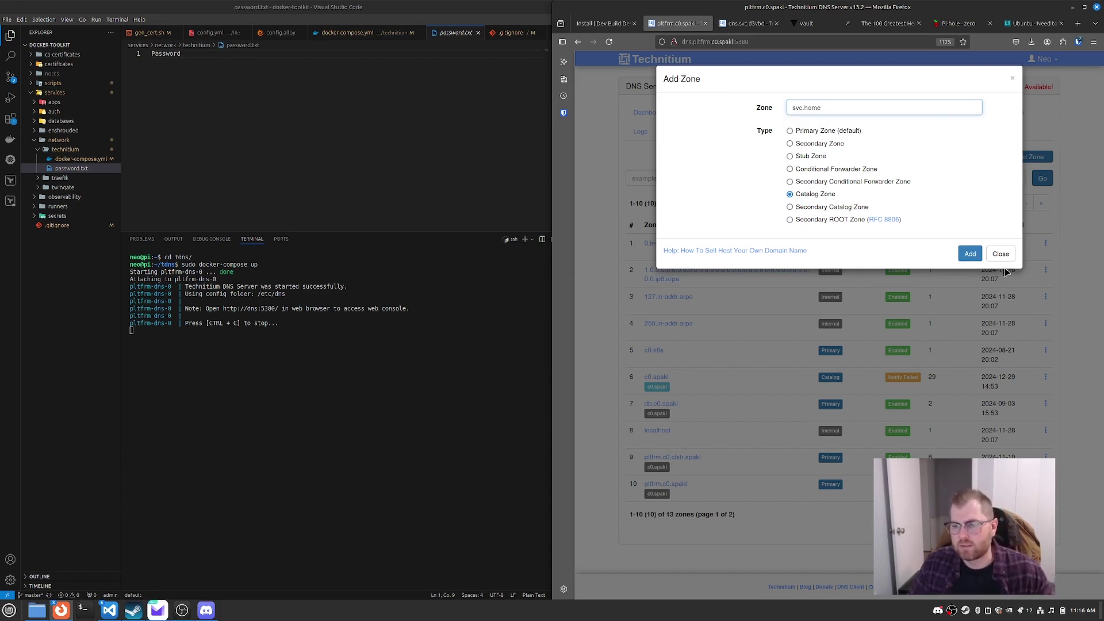
left_click(962, 257)
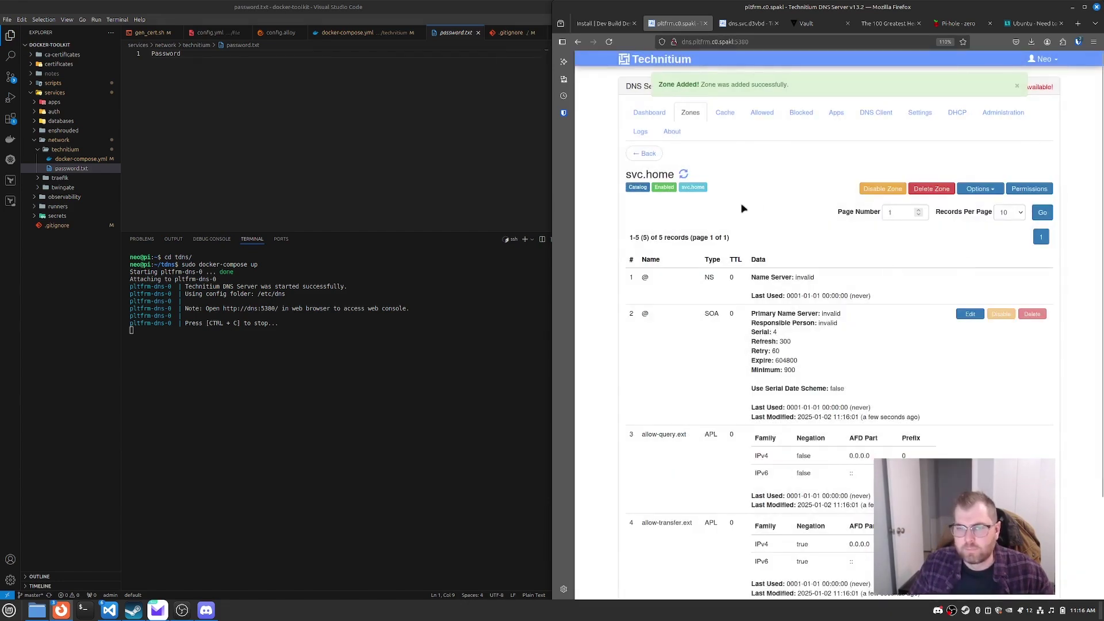
left_click(647, 152)
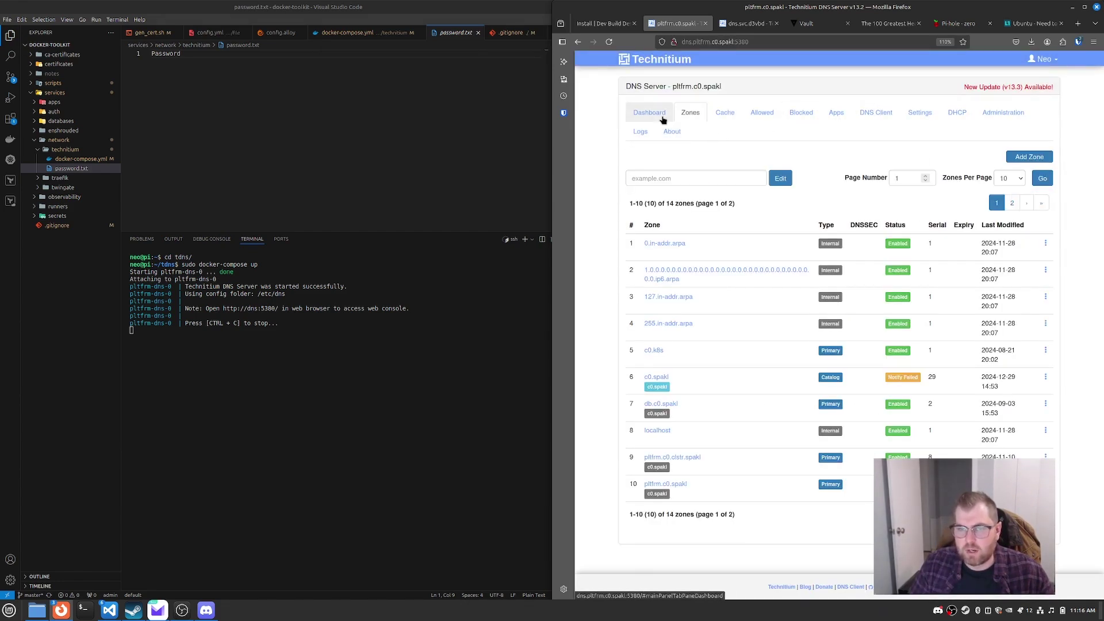
Step: Add a TSIG key named home under Settings > TSIG, save it, and switch to dns.svc.d3vbd
left_click(919, 113)
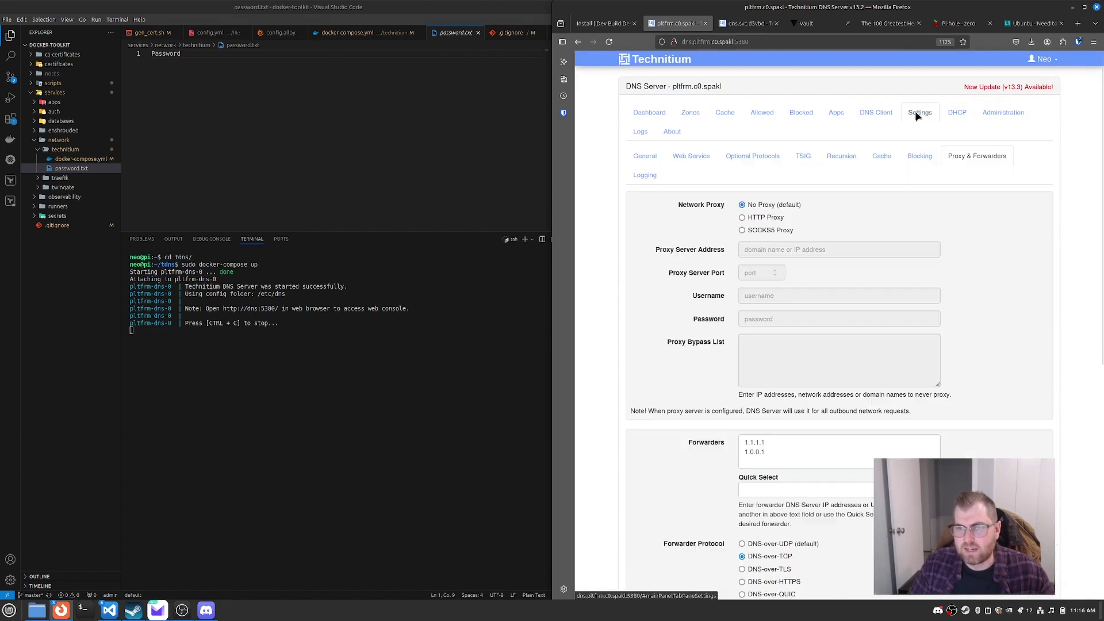
left_click(803, 156)
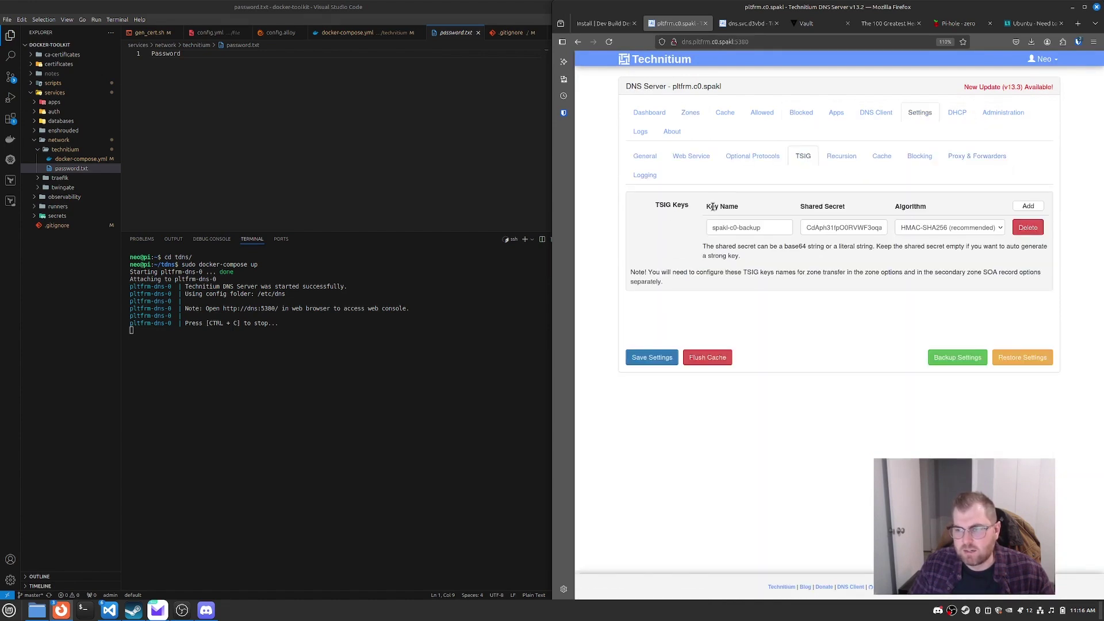
left_click(1028, 206)
left_click(771, 247)
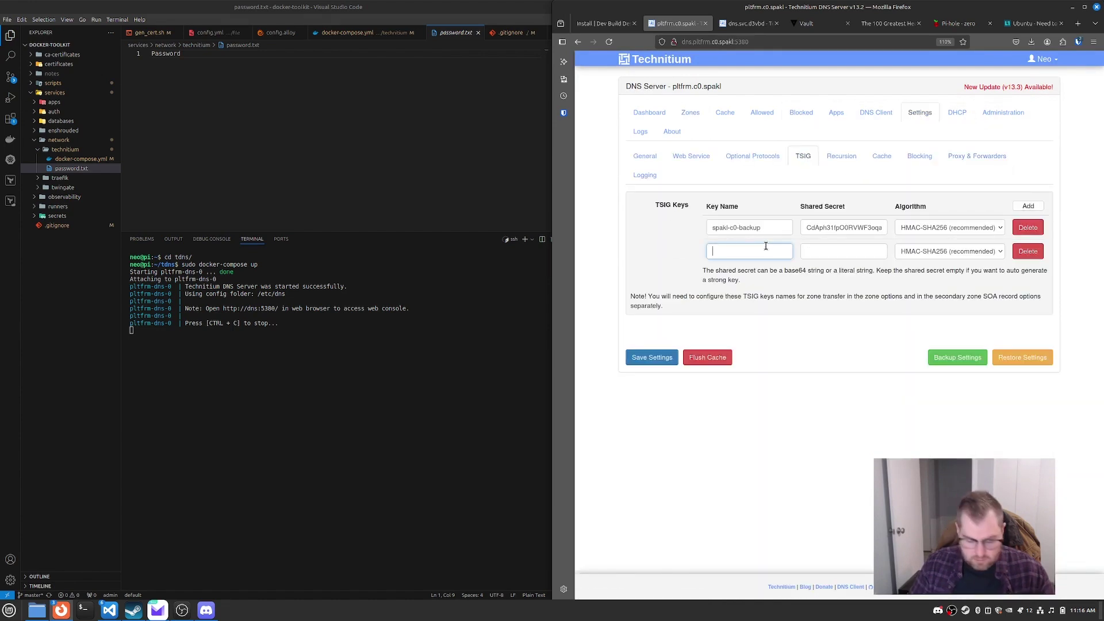
type("home")
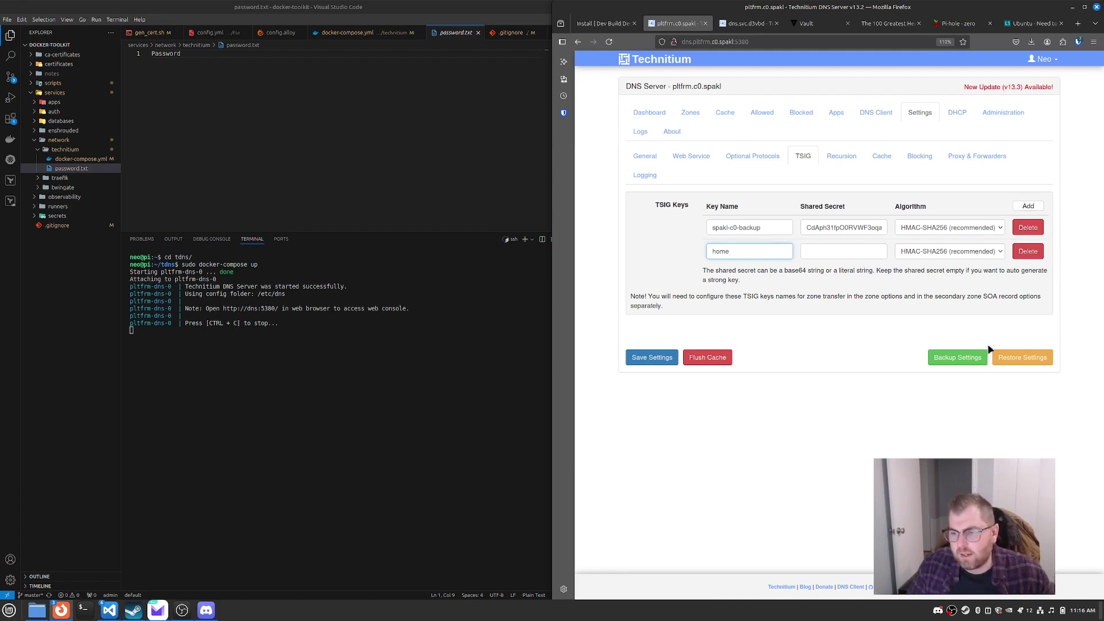
left_click(656, 360)
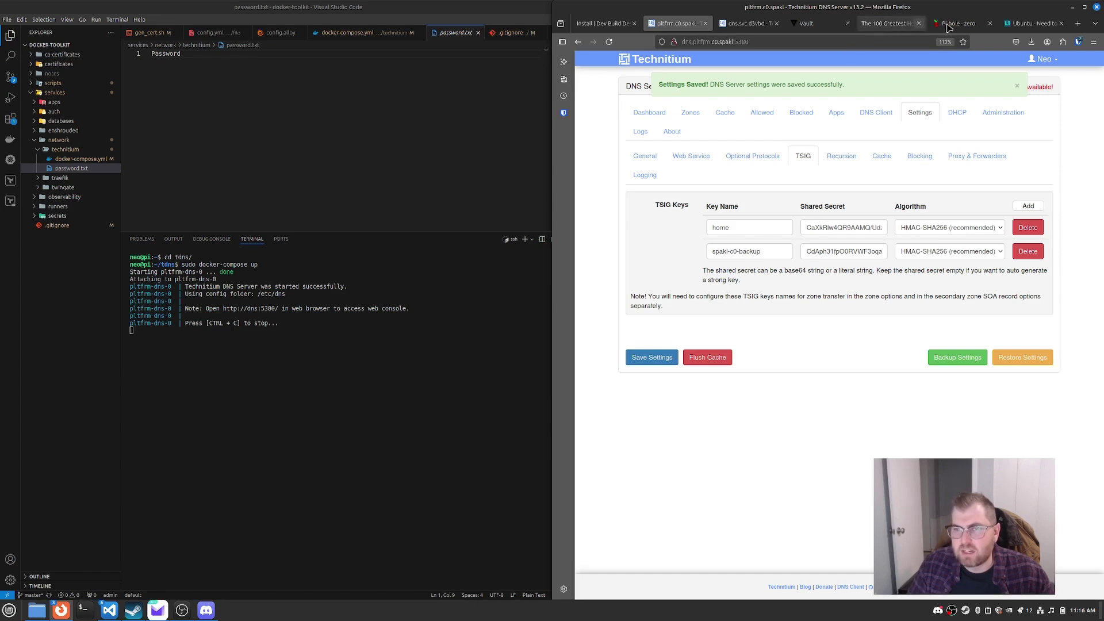
double_click(748, 227)
left_click(748, 23)
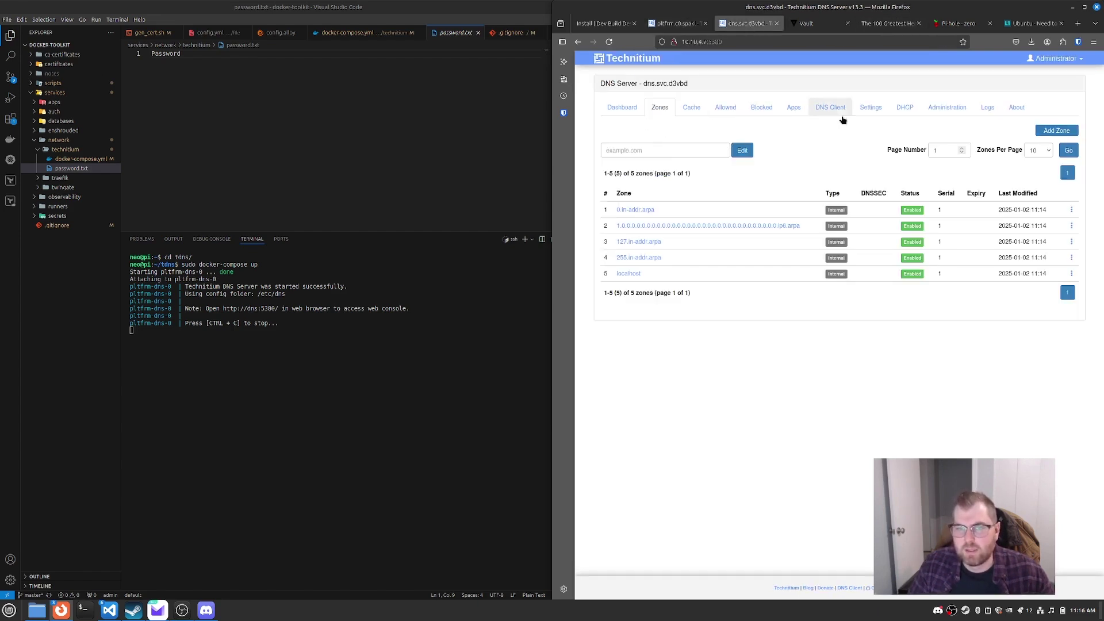
Step: On dns.svc.d3vbd, add a TSIG key home using pltfrm.c0.spakl's shared secret and save
left_click(882, 115)
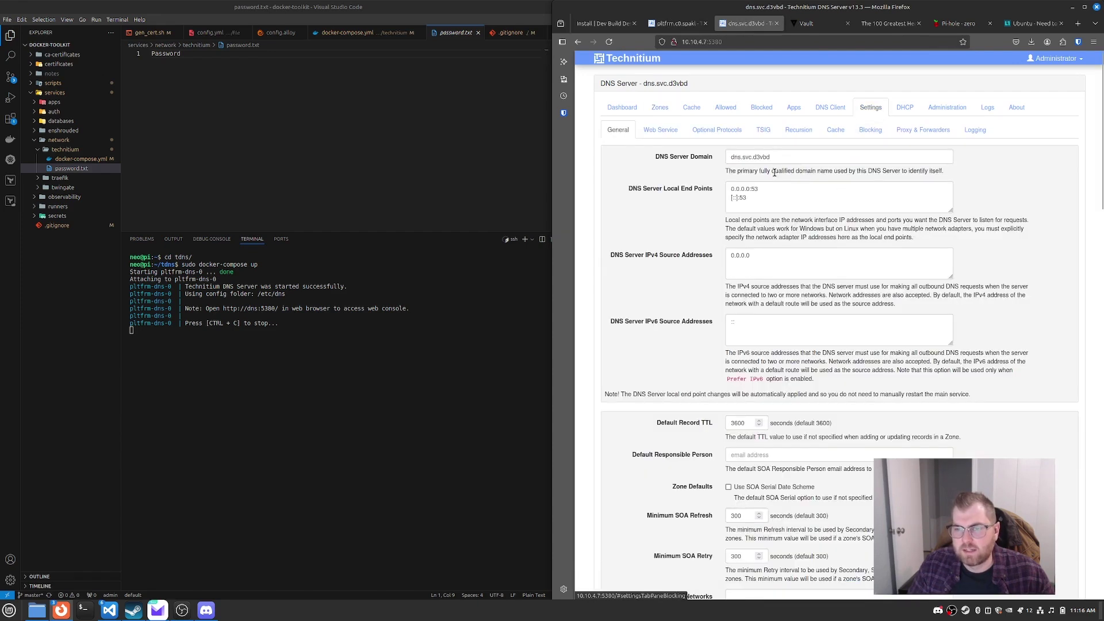
left_click(763, 130)
left_click(1057, 159)
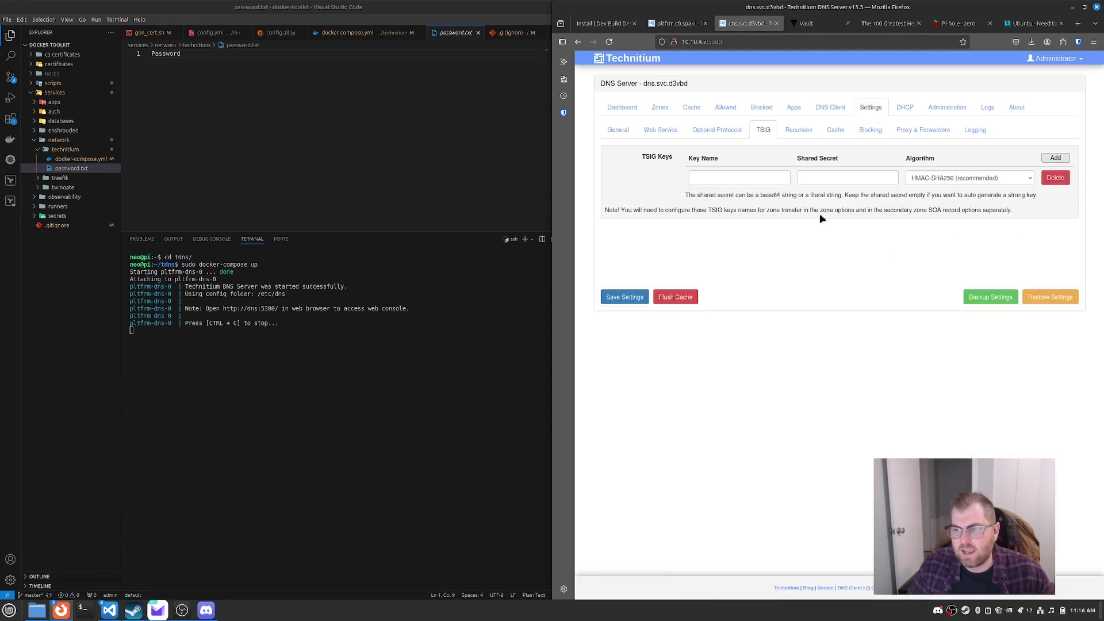
left_click(745, 172)
type("home")
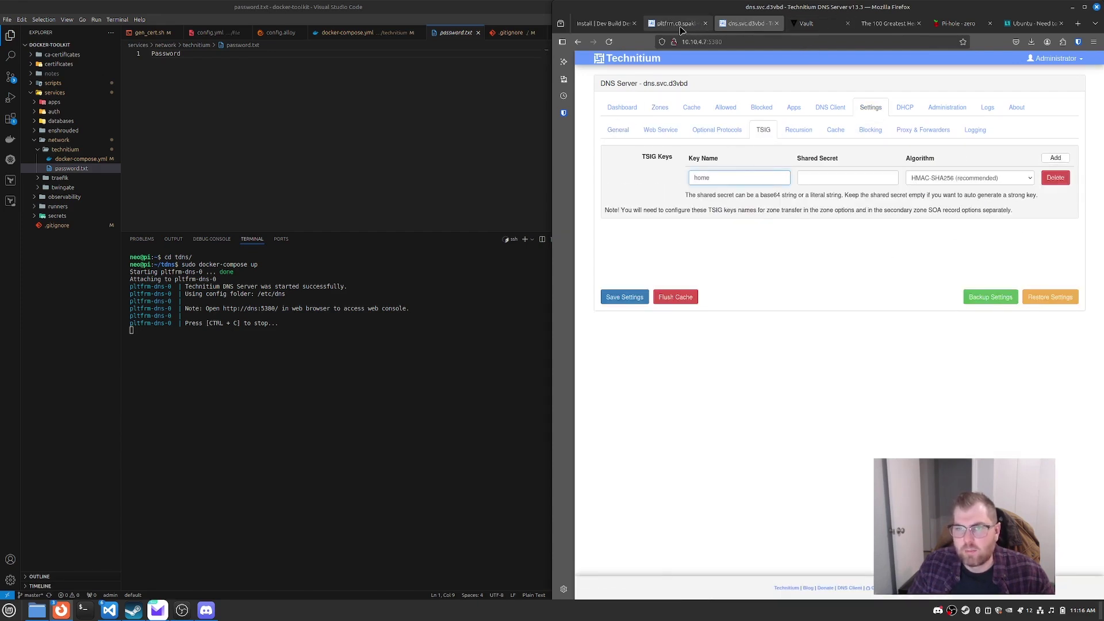
left_click(681, 24)
double_click(824, 229)
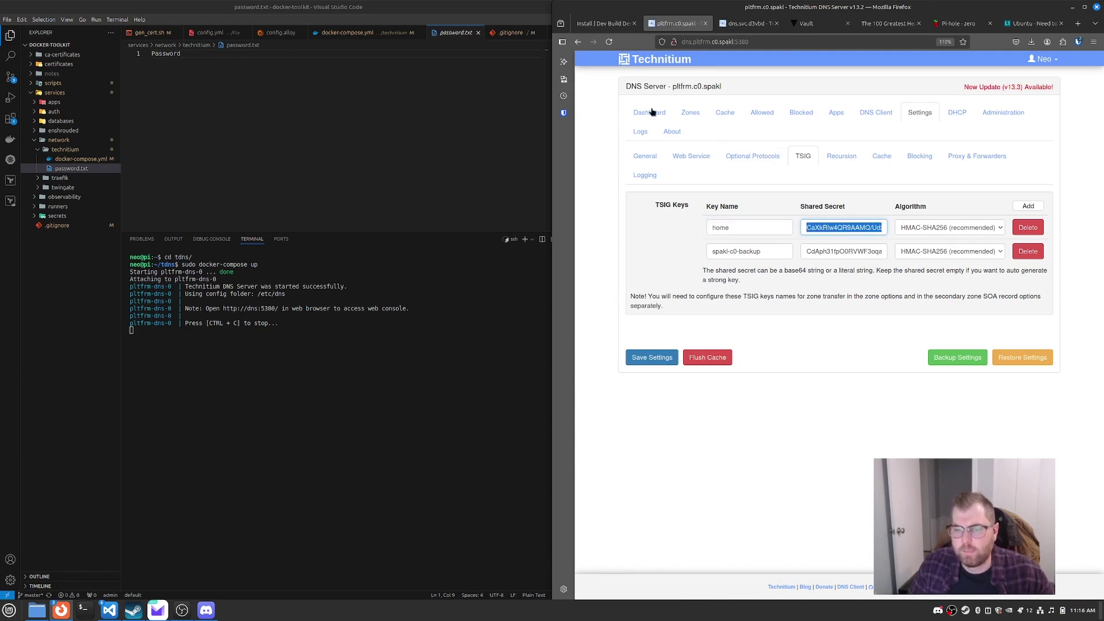
key("ctrl+Tab")
left_click(829, 178)
key("ctrl+v")
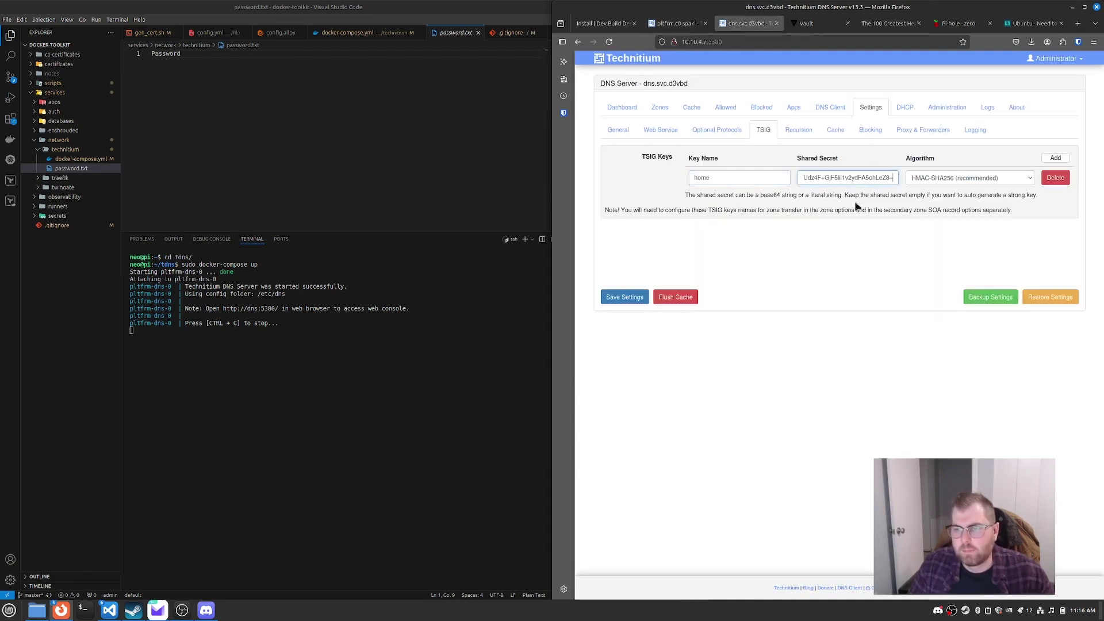
left_click(624, 300)
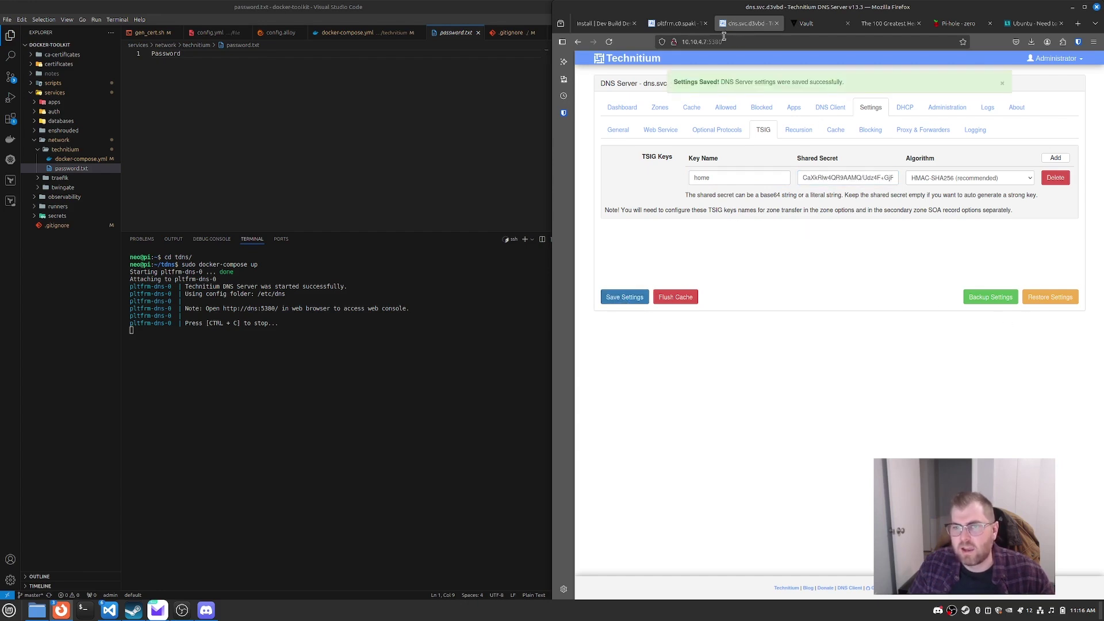
Step: Save pltfrm.c0.spakl's TSIG settings and open its zones list
left_click(687, 23)
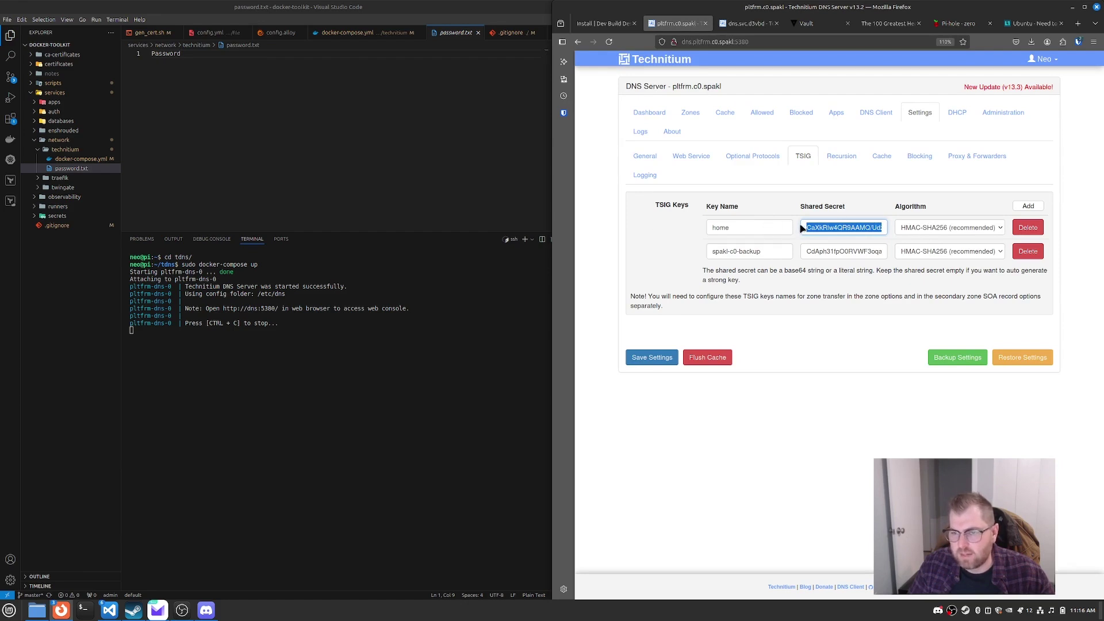
left_click(654, 358)
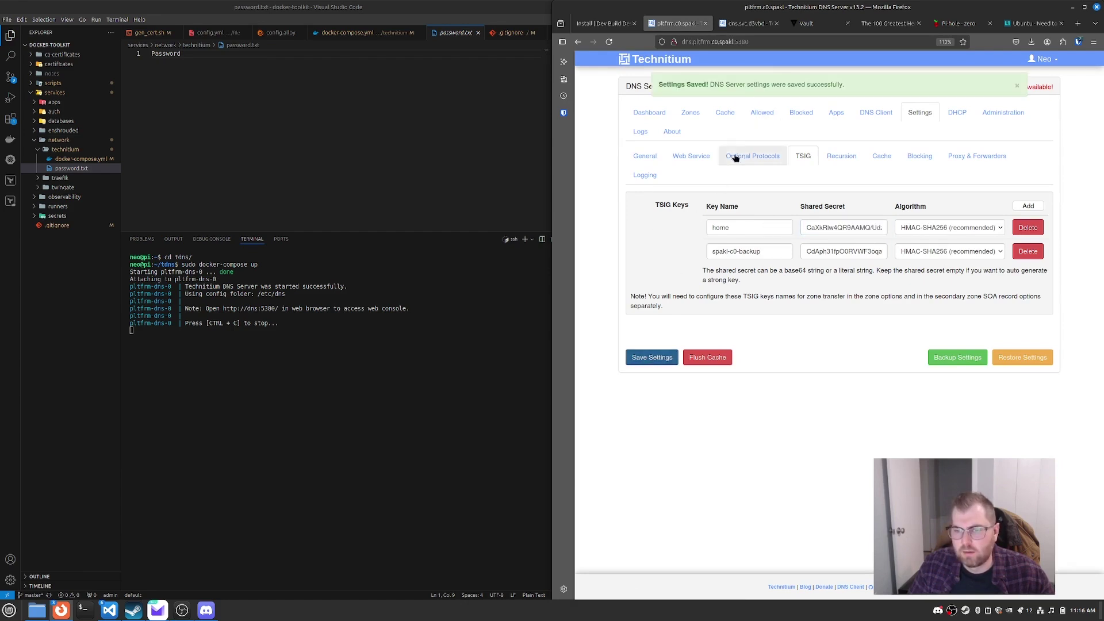
left_click(661, 115)
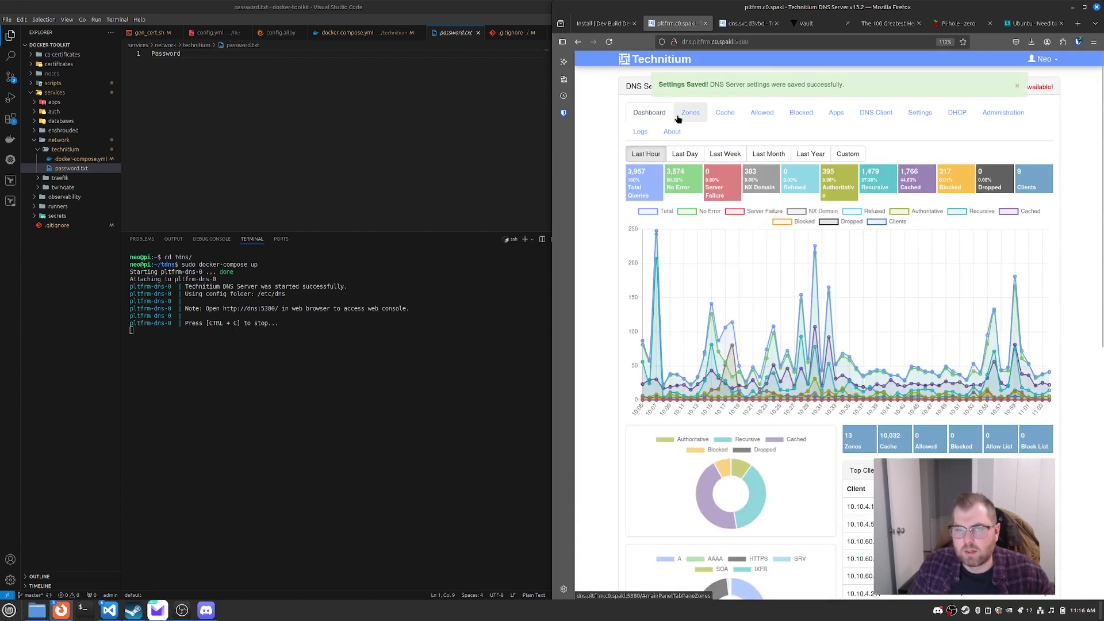
left_click(683, 115)
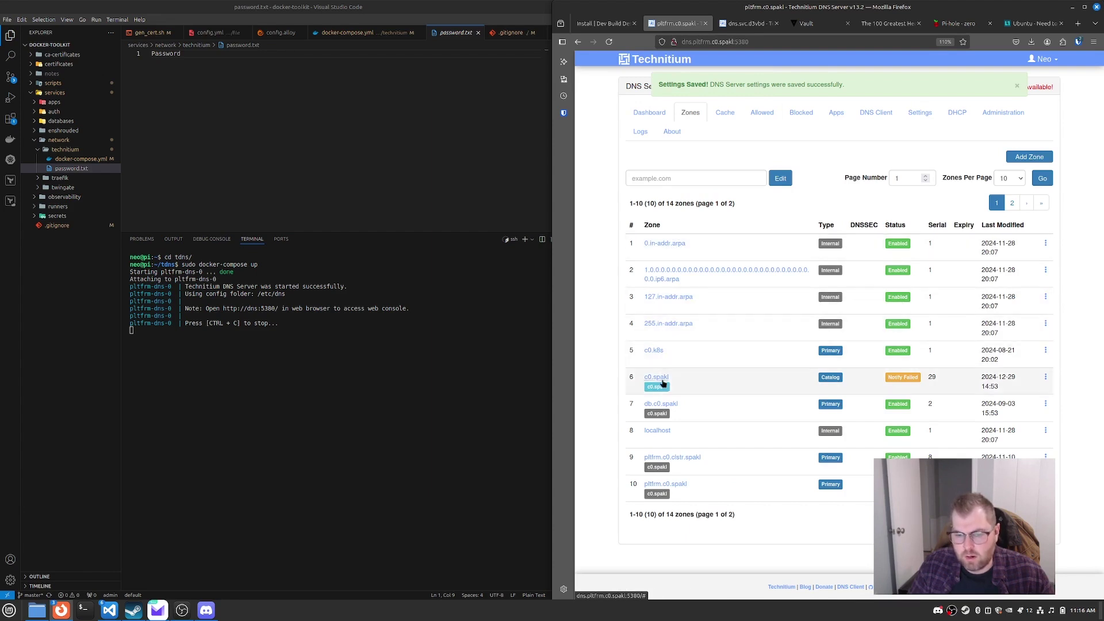
Step: Add the home TSIG key to svc.home's zone transfer settings and save
left_click(1012, 514)
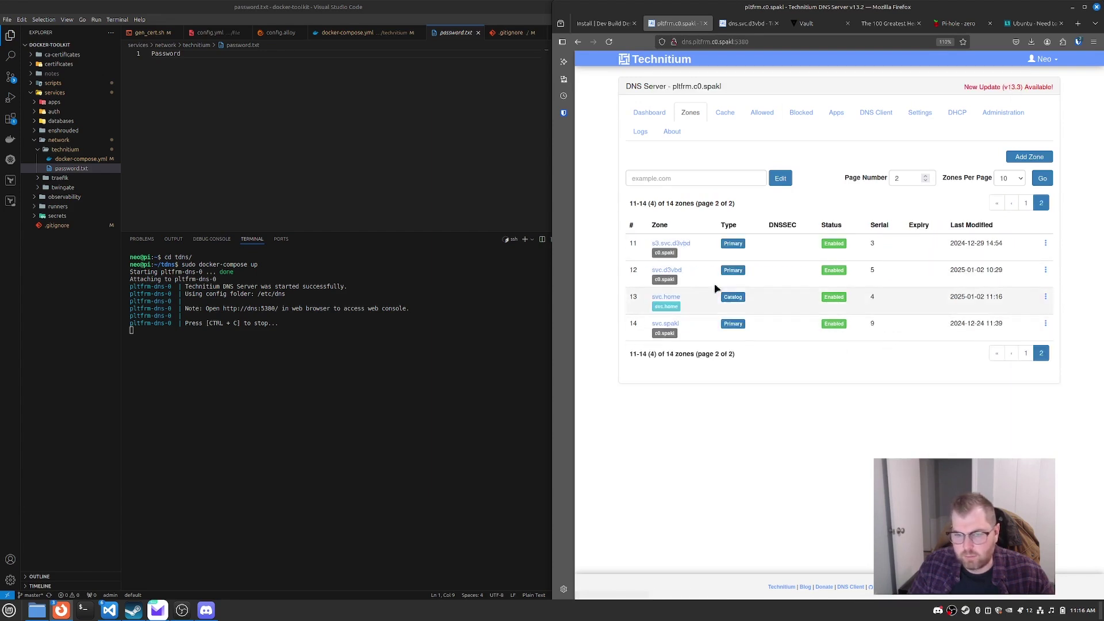
left_click(663, 297)
left_click(962, 192)
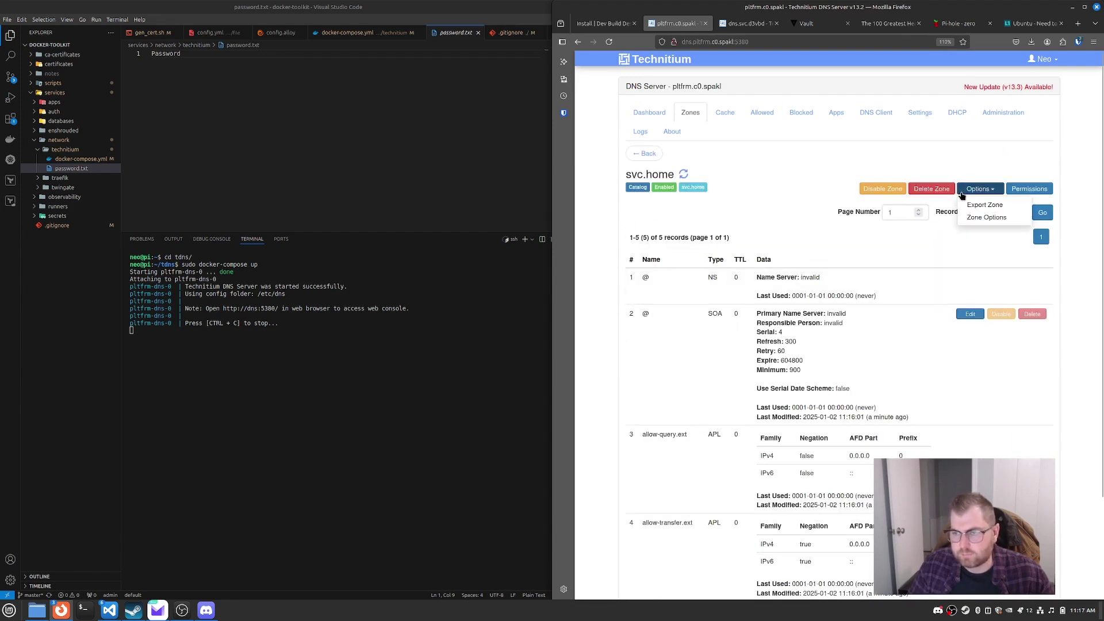
left_click(987, 217)
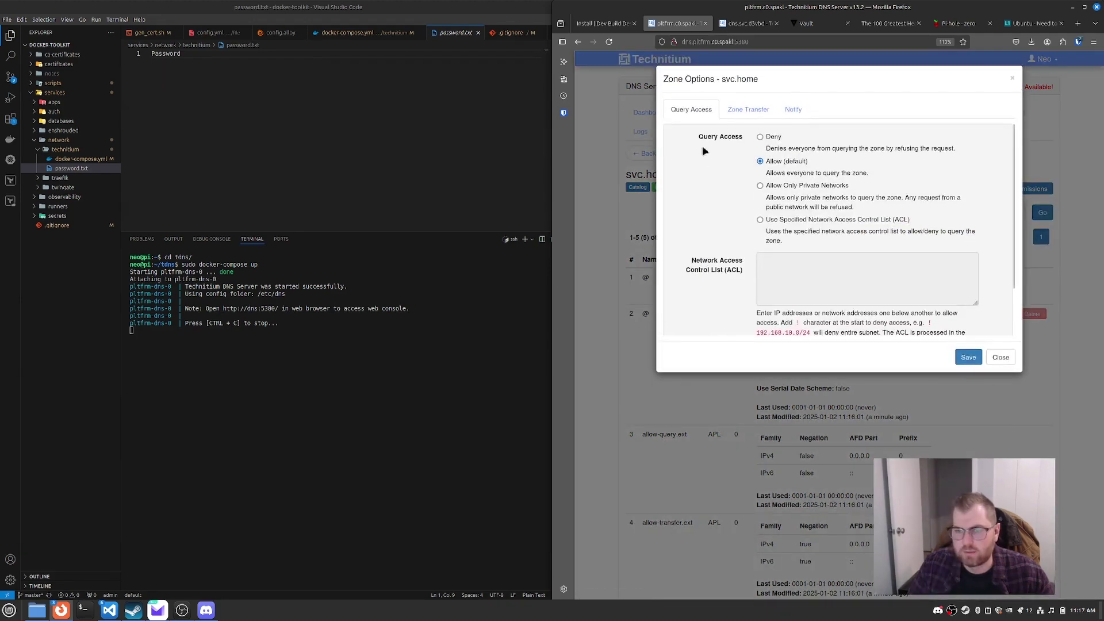
scroll(805, 272, "down", 2)
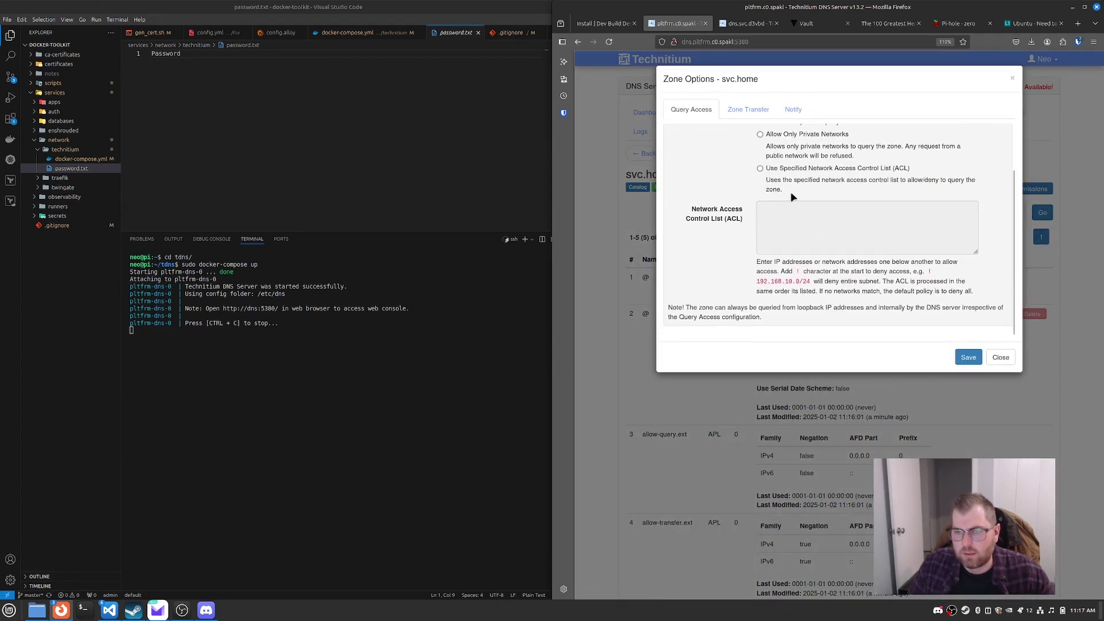
scroll(793, 197, "up", 2)
left_click(765, 110)
scroll(734, 190, "down", 5)
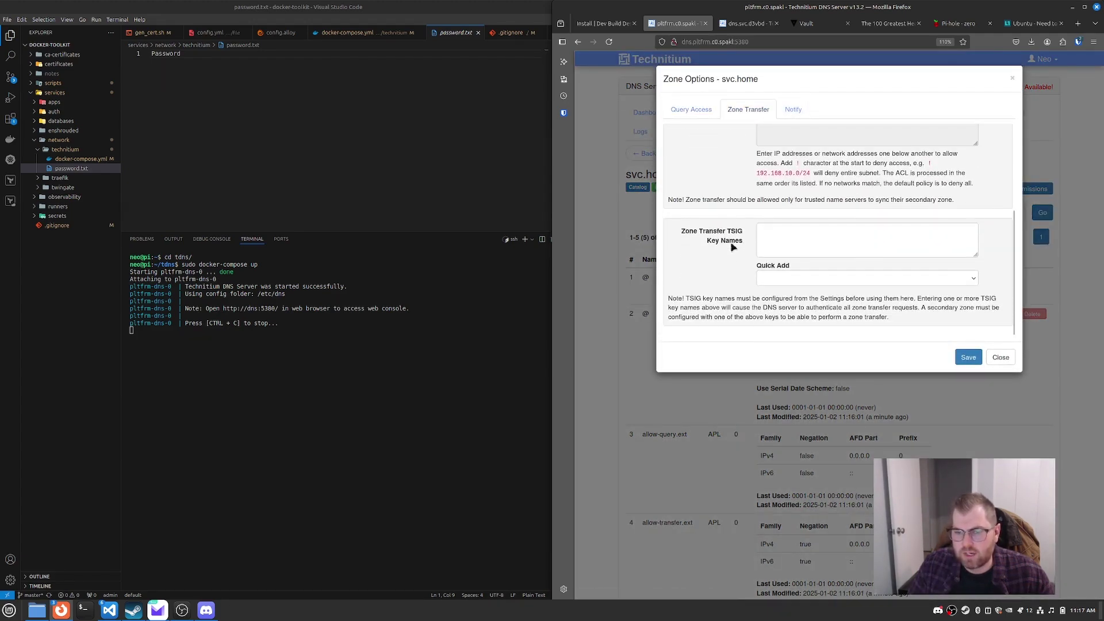
left_click(784, 279)
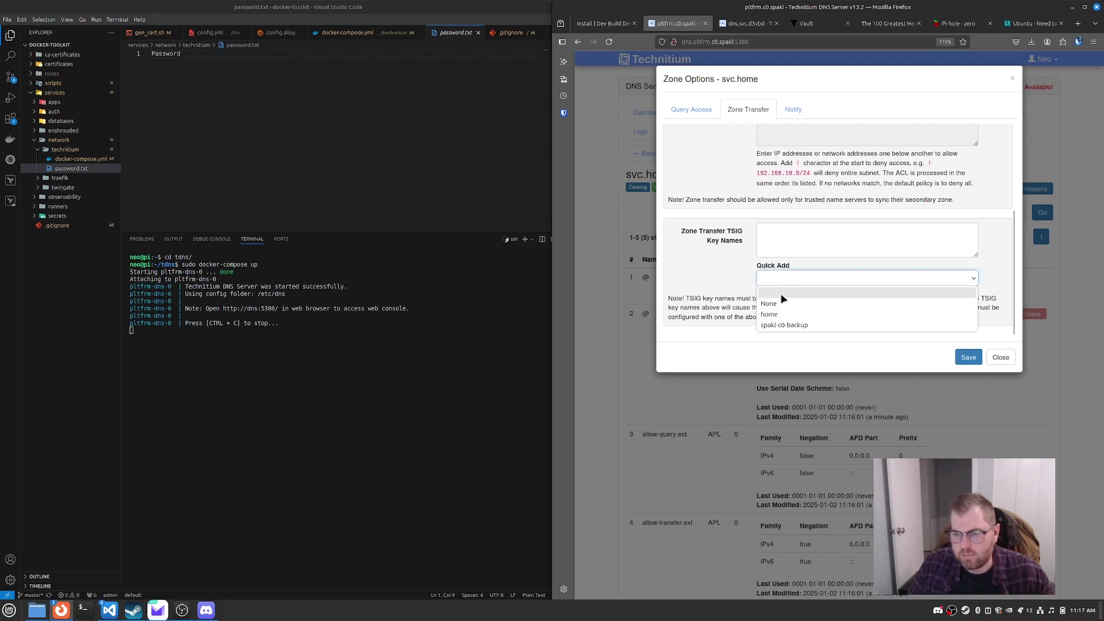
left_click(777, 315)
left_click(968, 357)
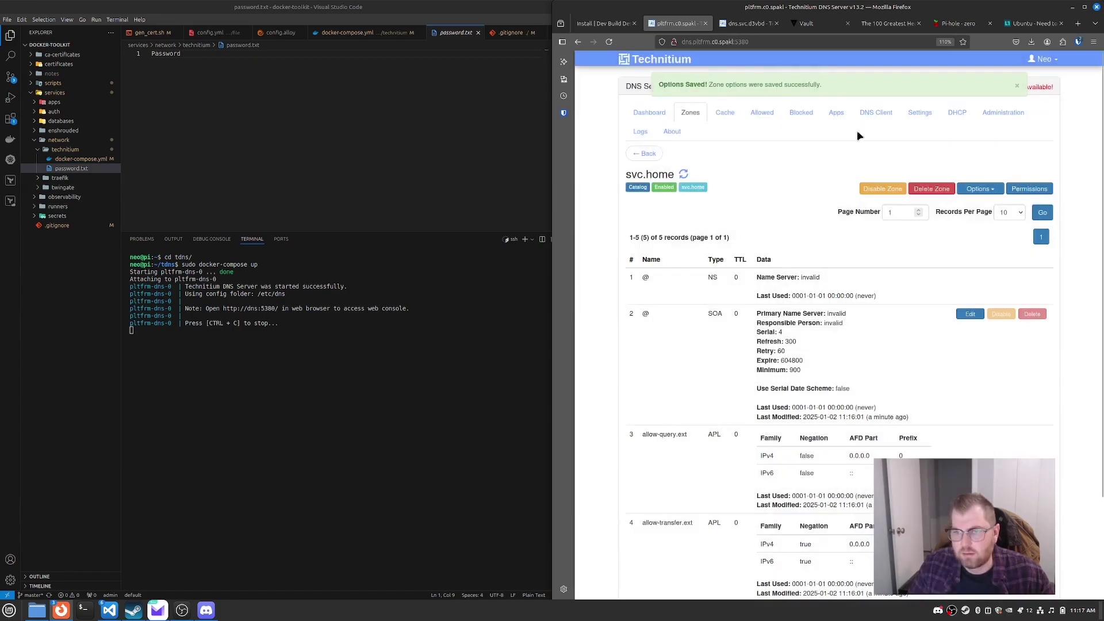
Step: Reopen svc.home's zone transfer options, try an access list, then revert to Allow
left_click(981, 188)
left_click(984, 205)
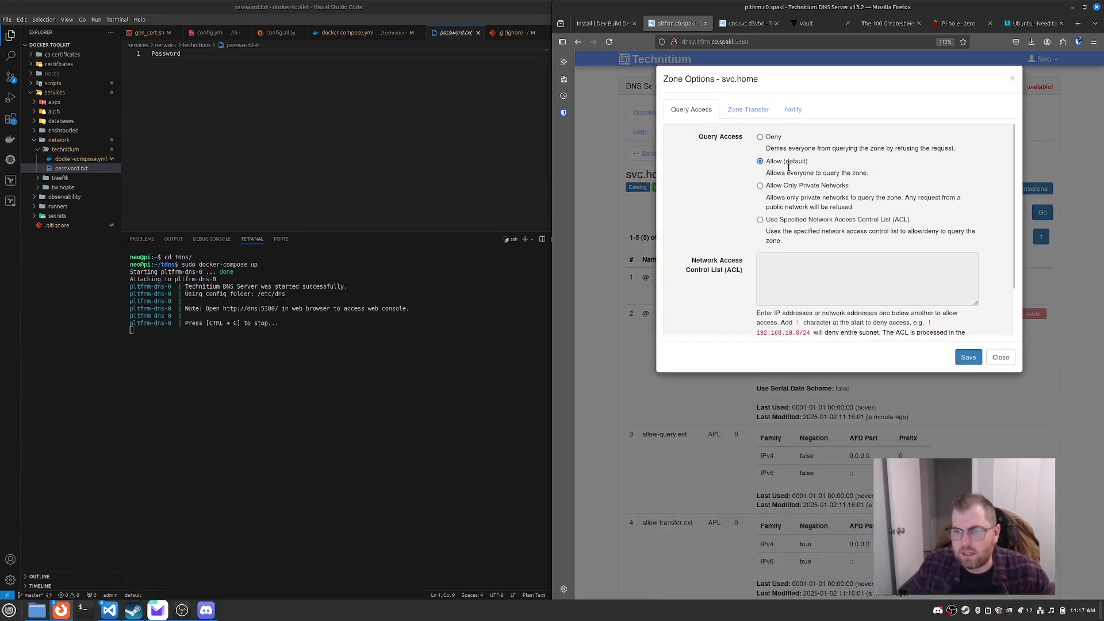
left_click(753, 111)
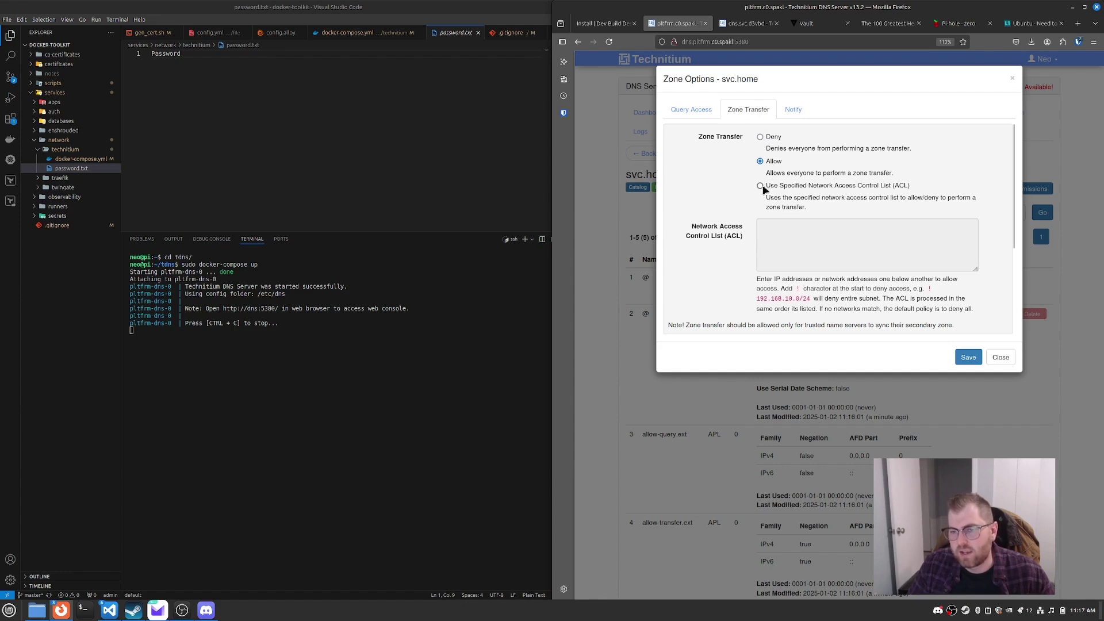
left_click(761, 185)
left_click(765, 230)
type("10.")
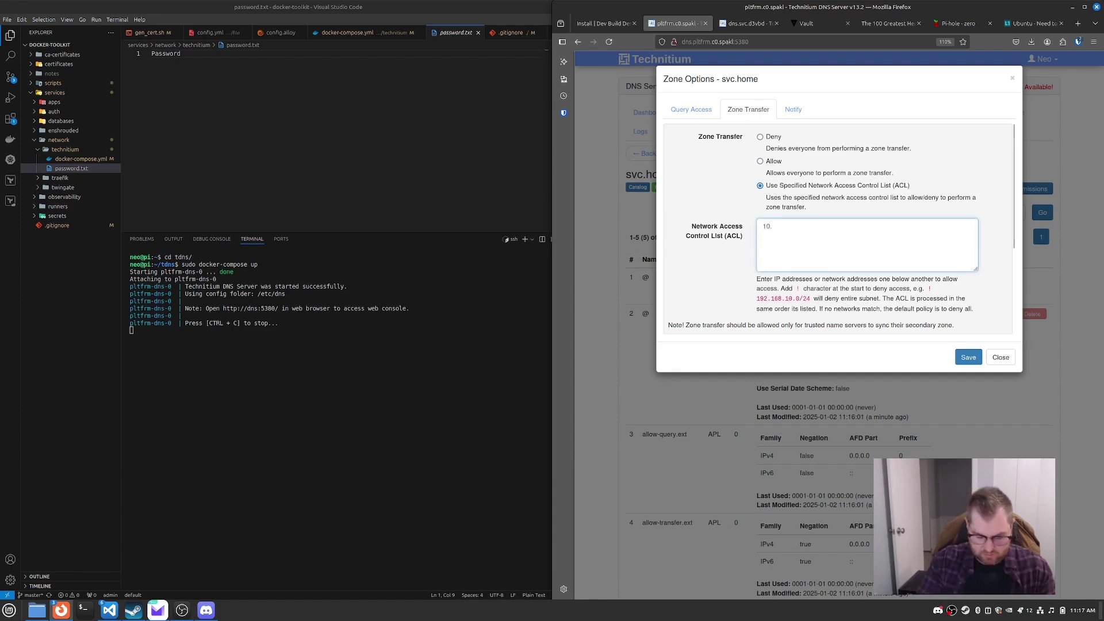
type("10.4")
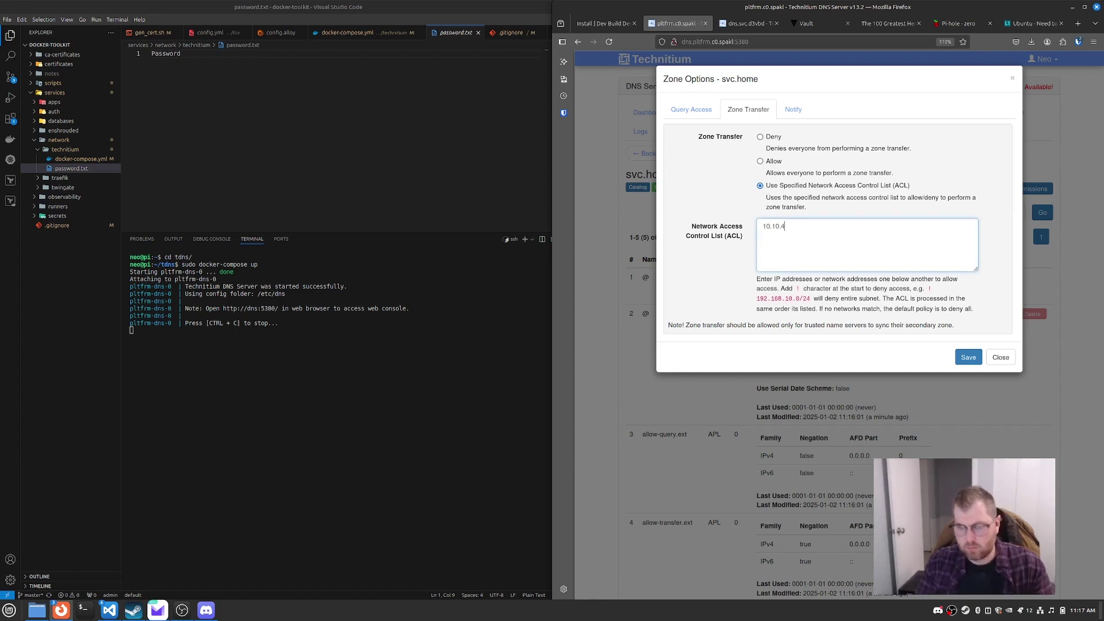
type(".")
key("BackSpace")
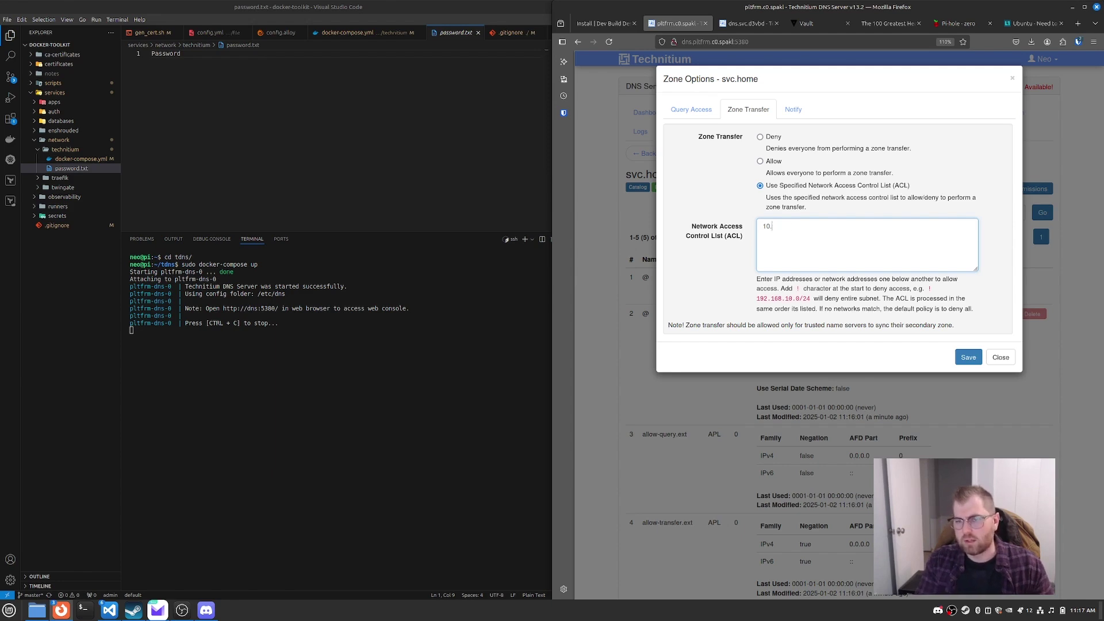
key("BackSpace")
key("BackSpace")
key("BackSpace")
left_click(760, 161)
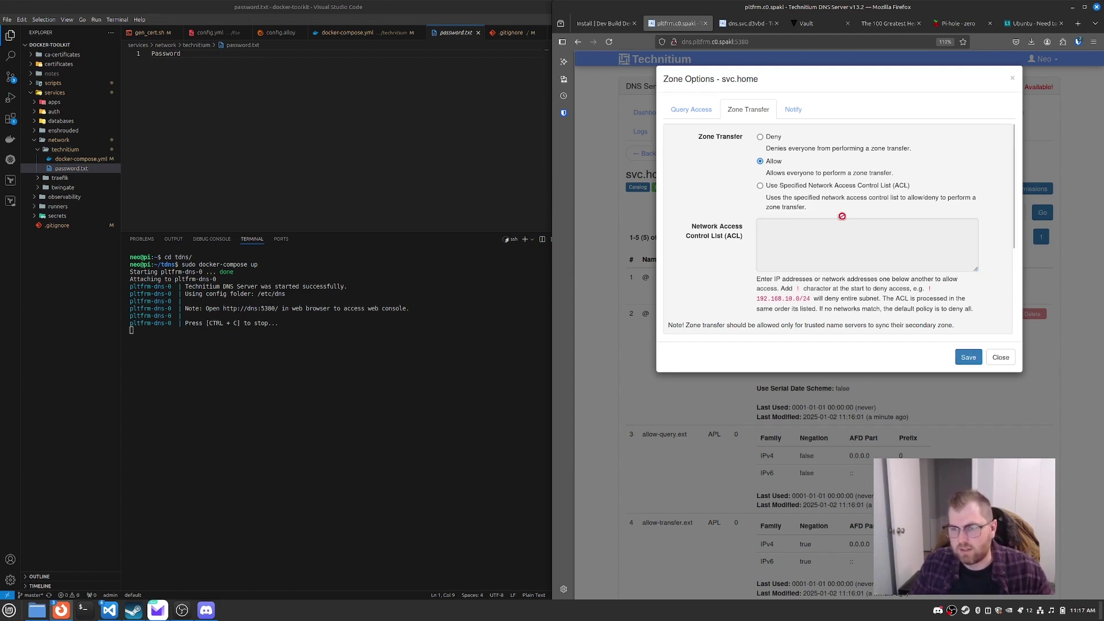
Step: Save svc.home's zone options and return to the zones list
left_click(693, 109)
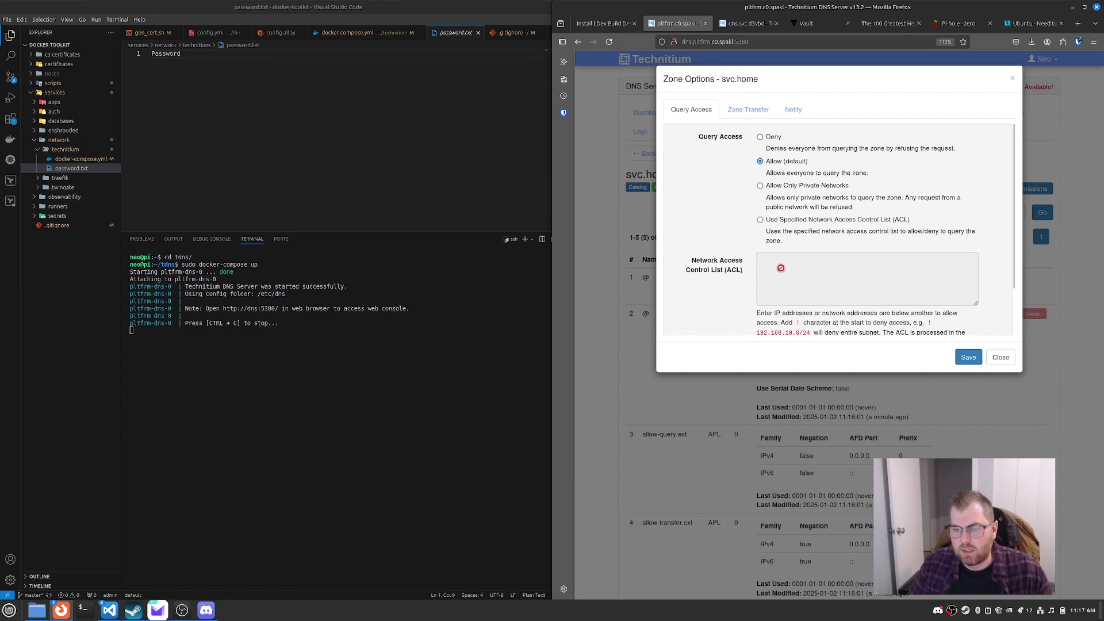
scroll(780, 268, "down", 2)
scroll(769, 190, "up", 2)
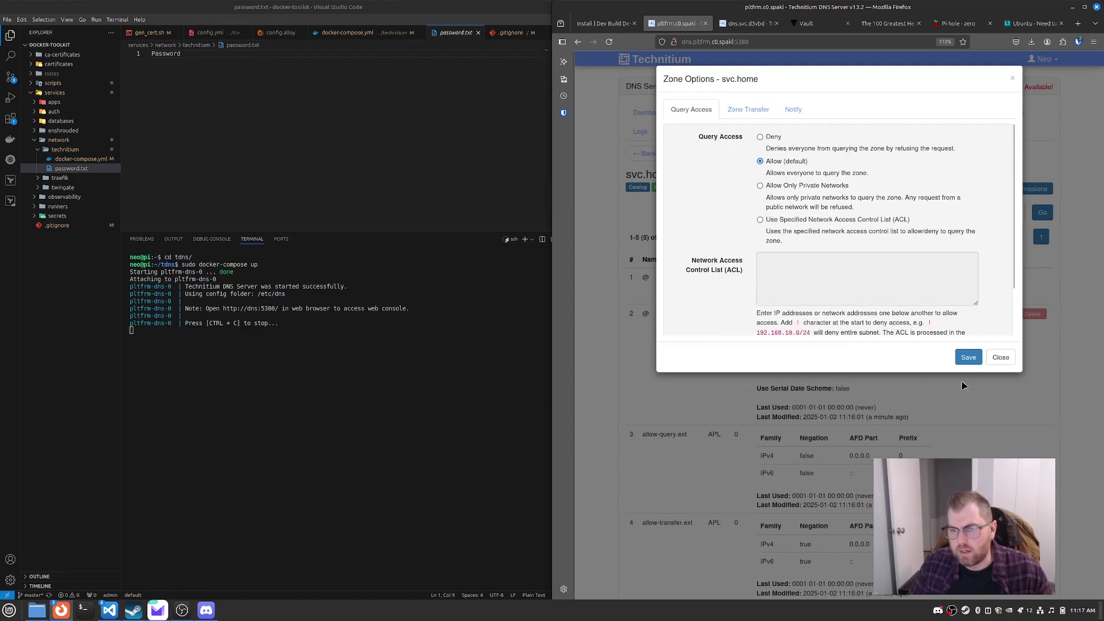
left_click(974, 359)
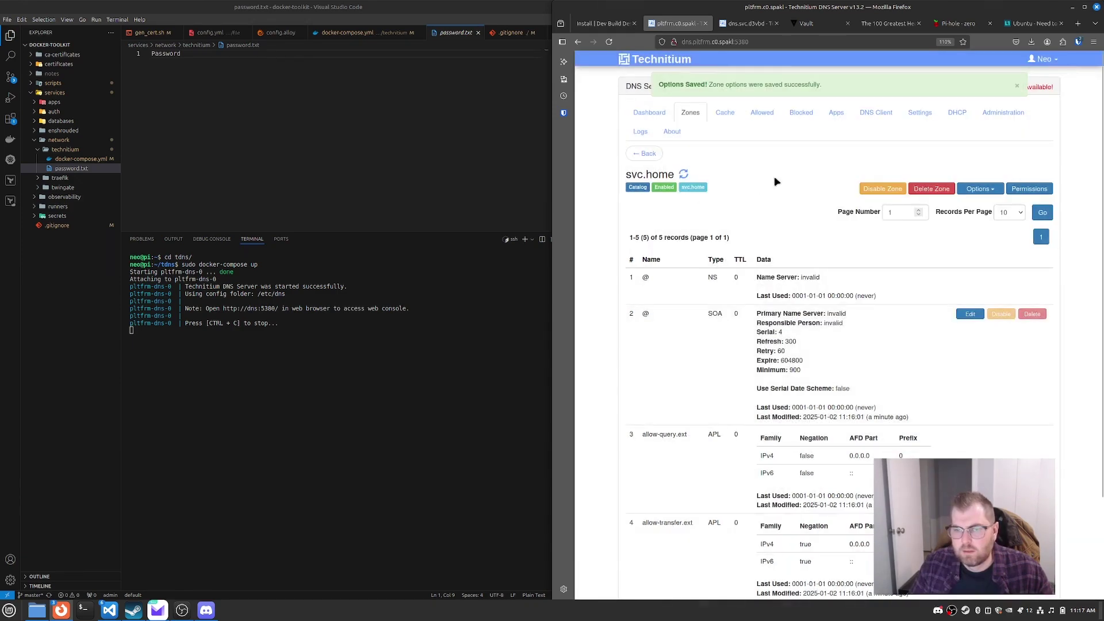
scroll(786, 195, "down", 3)
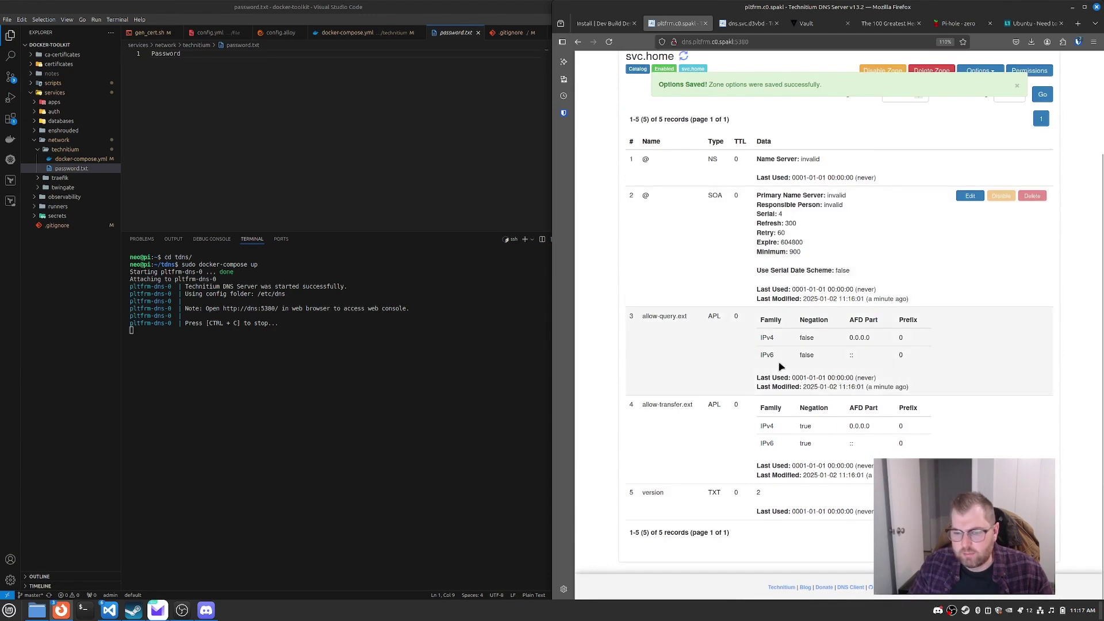
scroll(729, 278, "up", 3)
left_click(645, 153)
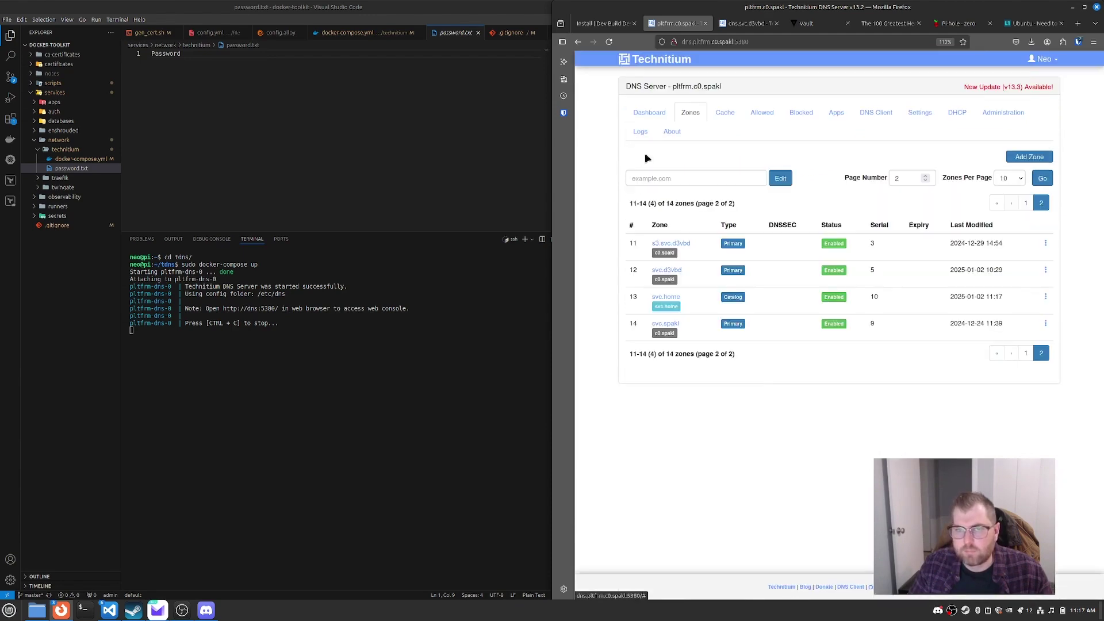
Step: On the dns.svc.d3vbd server, start a new zone named svc.home as a Secondary Catalog Zone
left_click(747, 23)
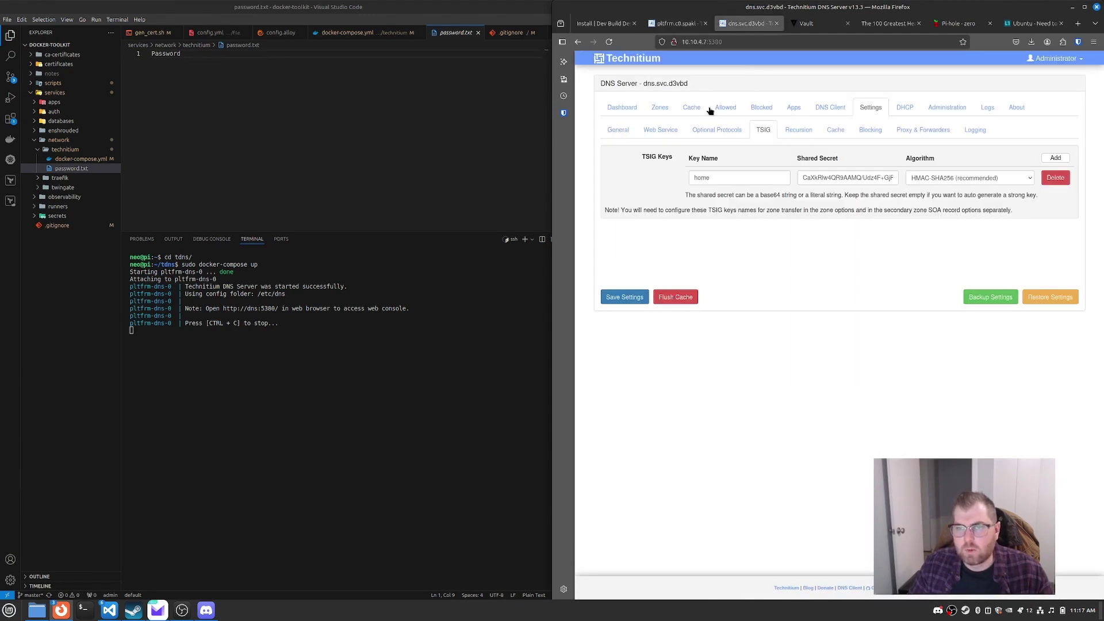
left_click(656, 109)
left_click(1057, 131)
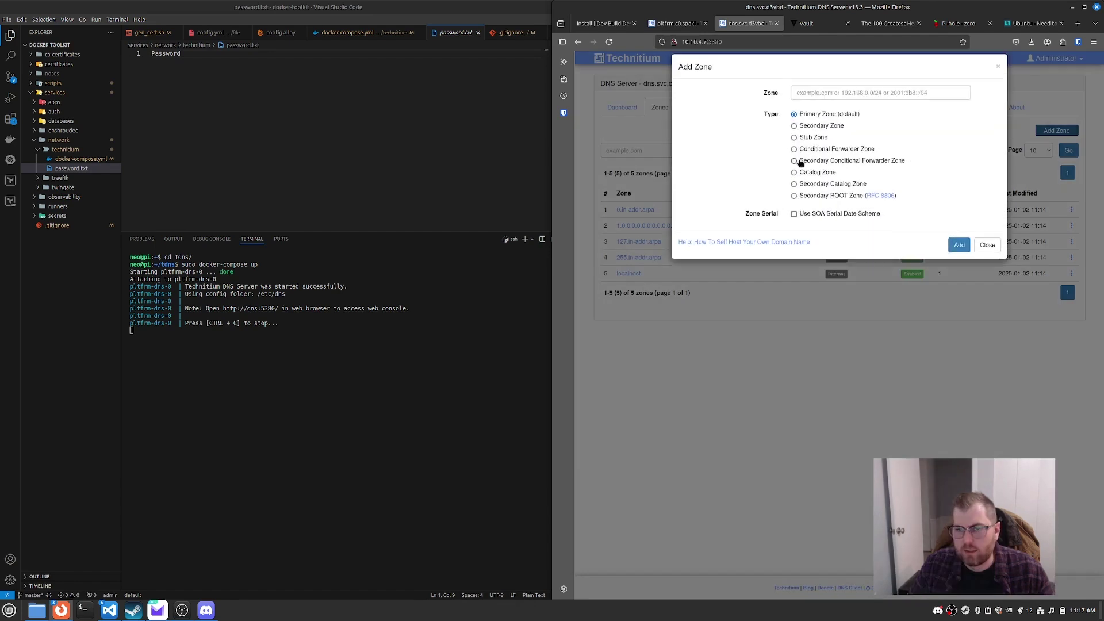
left_click(816, 102)
type("s")
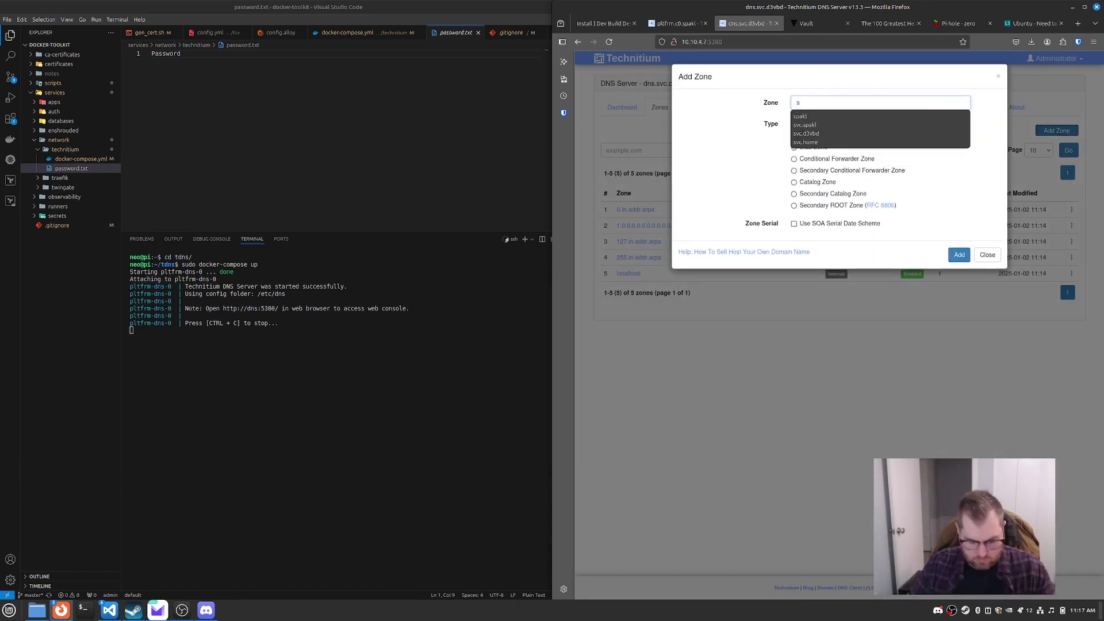
type("vc.home")
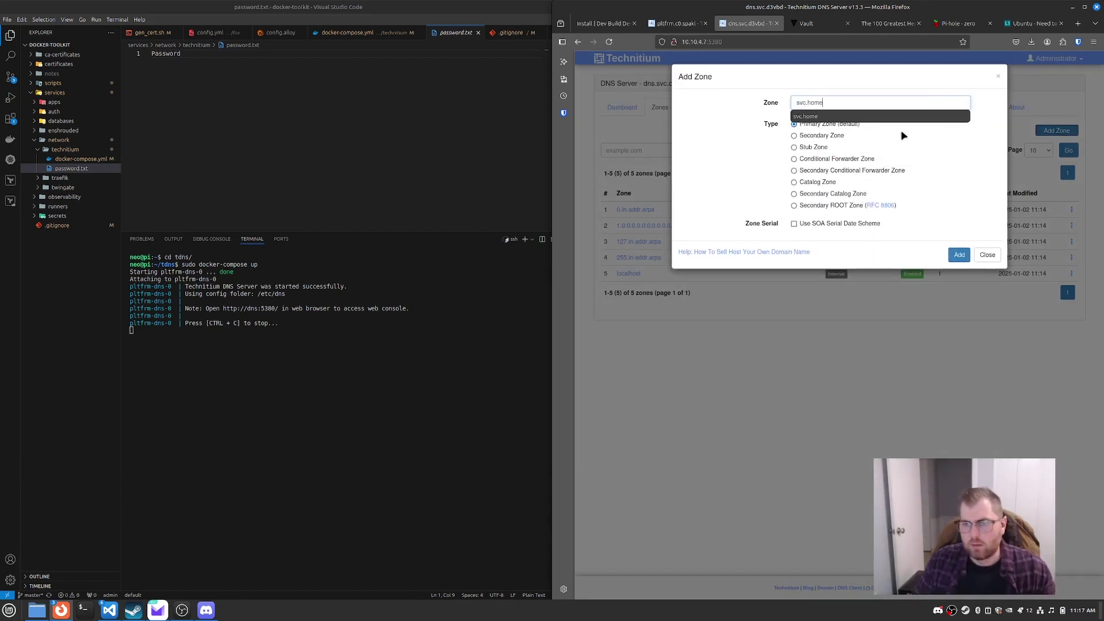
left_click(770, 163)
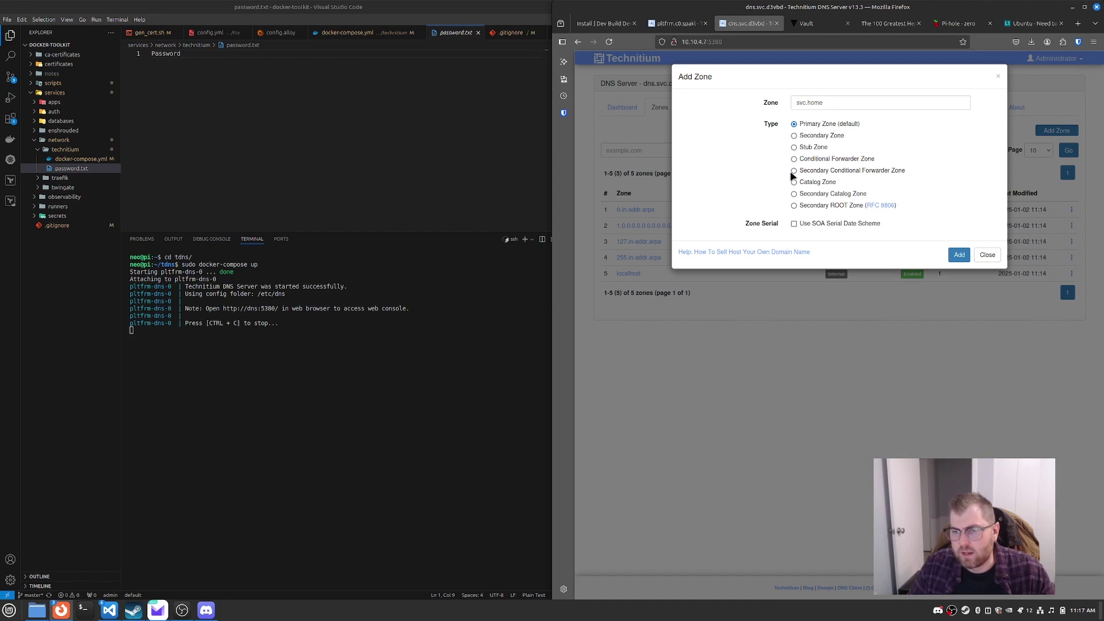
left_click(794, 194)
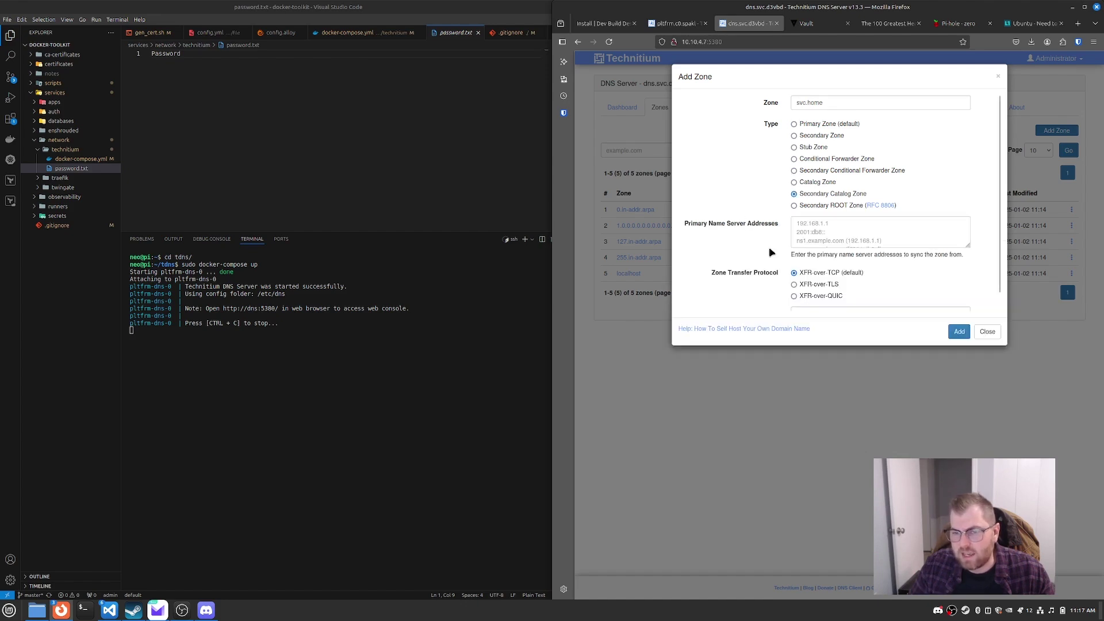
Step: Set the primary server to 10.10.60.60, checking its web console on port 5380 in another tab
left_click(831, 231)
type("10.10.60.60")
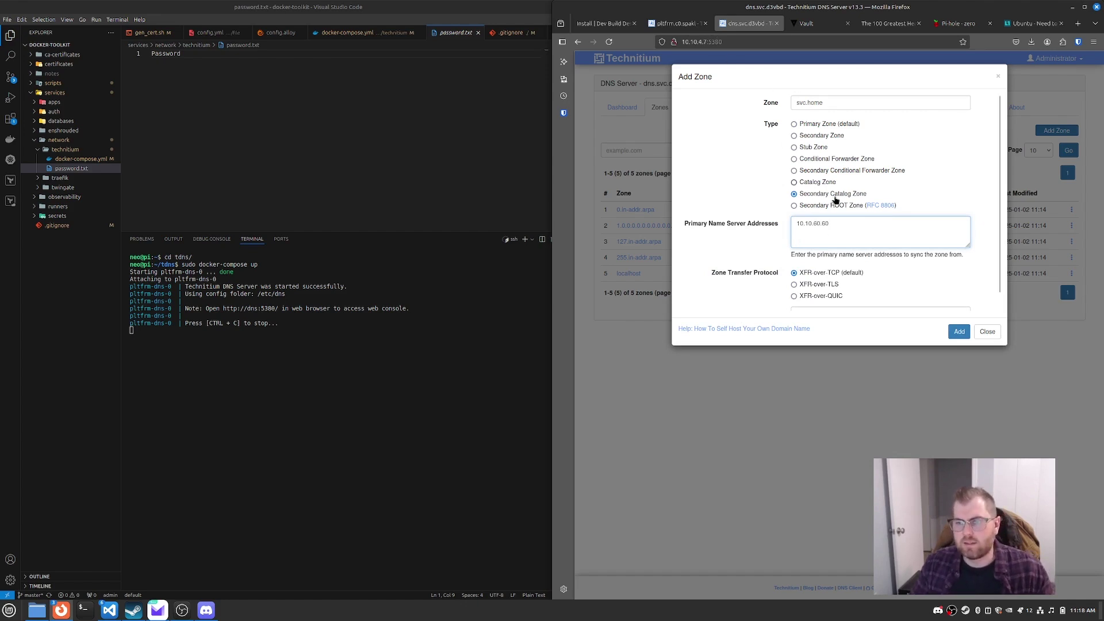
left_click_drag(855, 226, 757, 222)
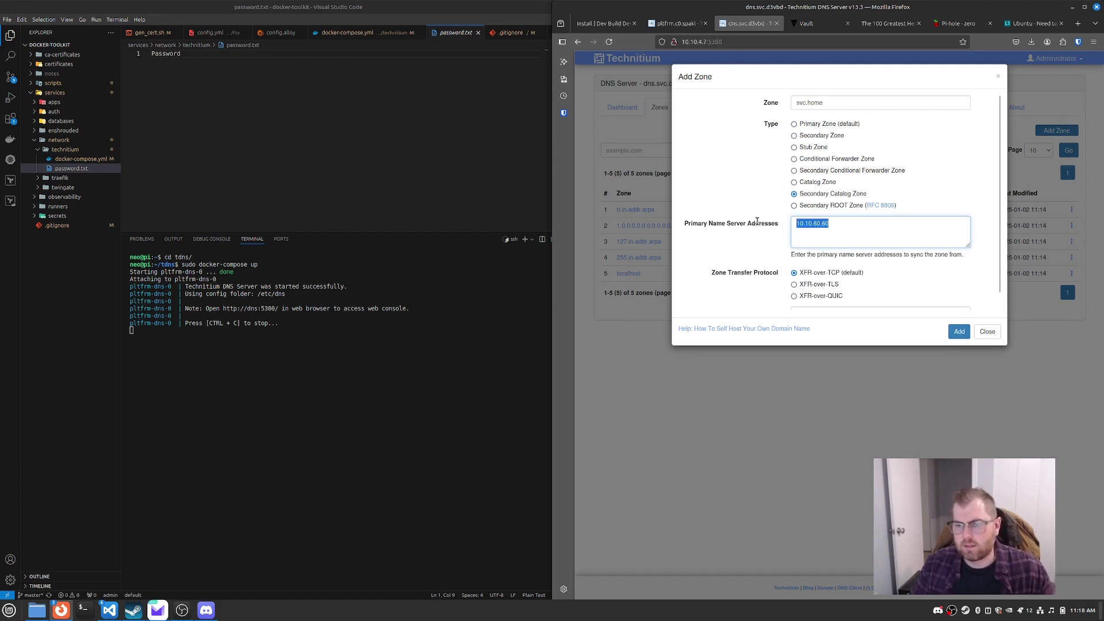
key("ctrl+c")
key("ctrl+t")
key("ctrl+v")
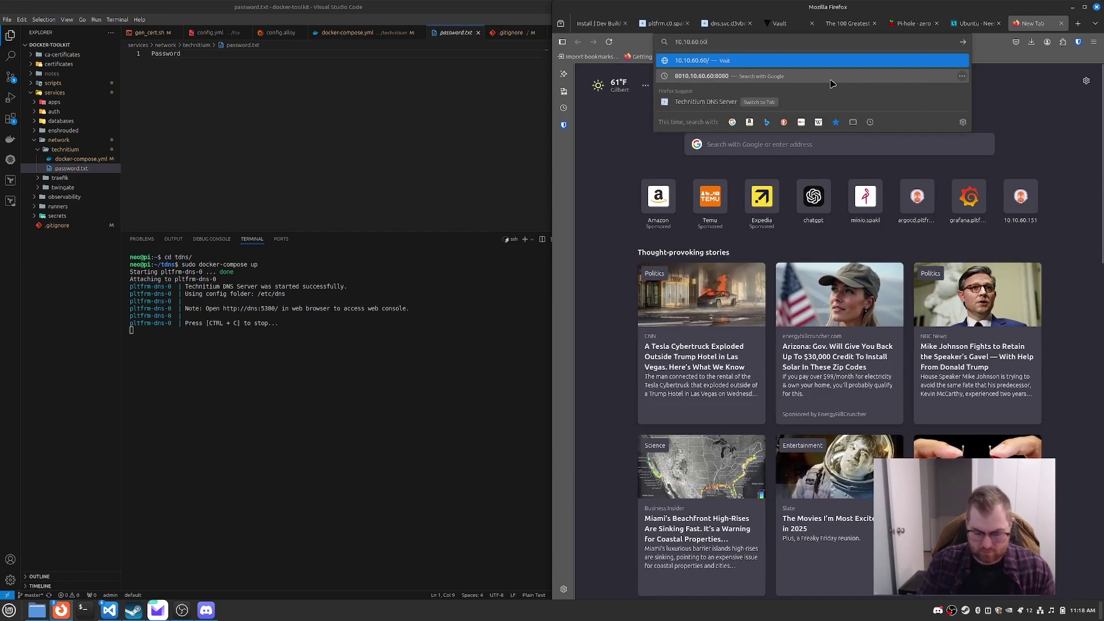
type(":5380")
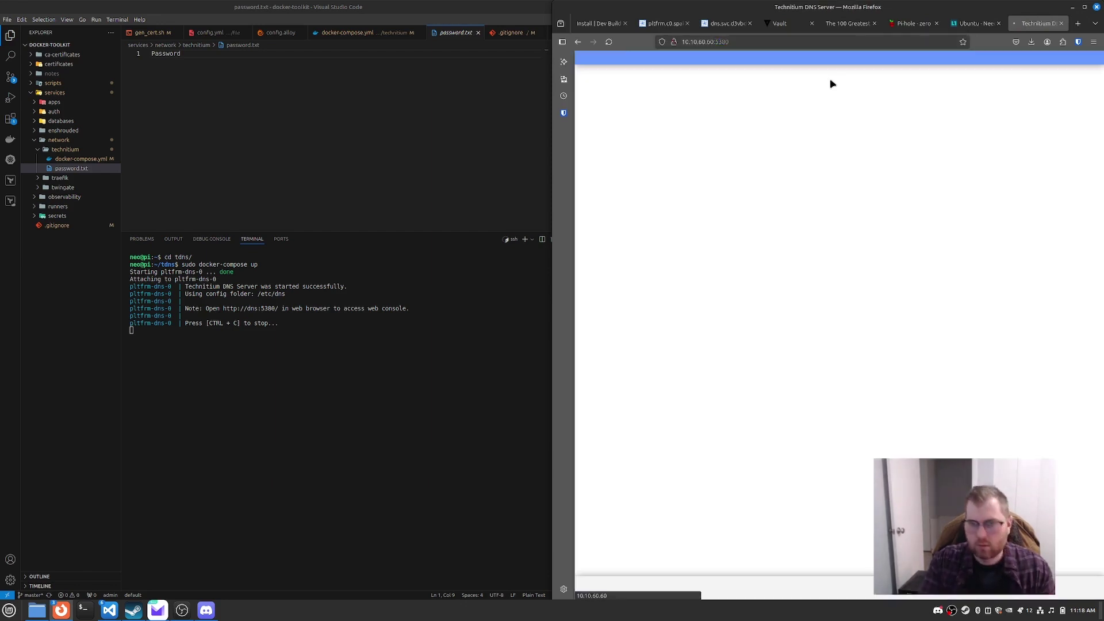
key("Return")
left_click(1061, 23)
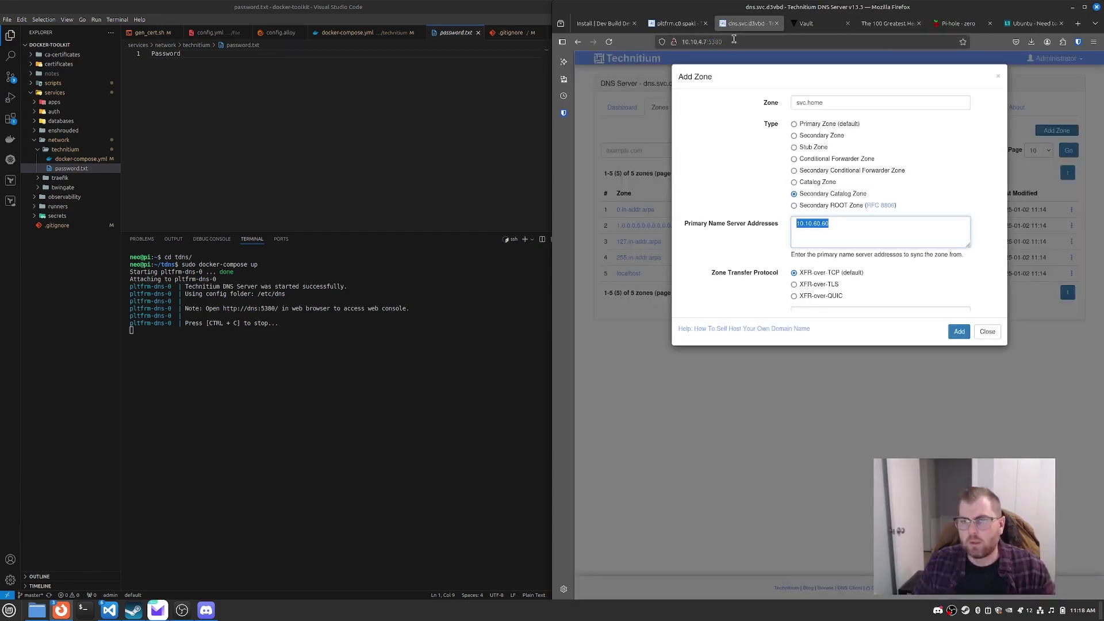
left_click(858, 229)
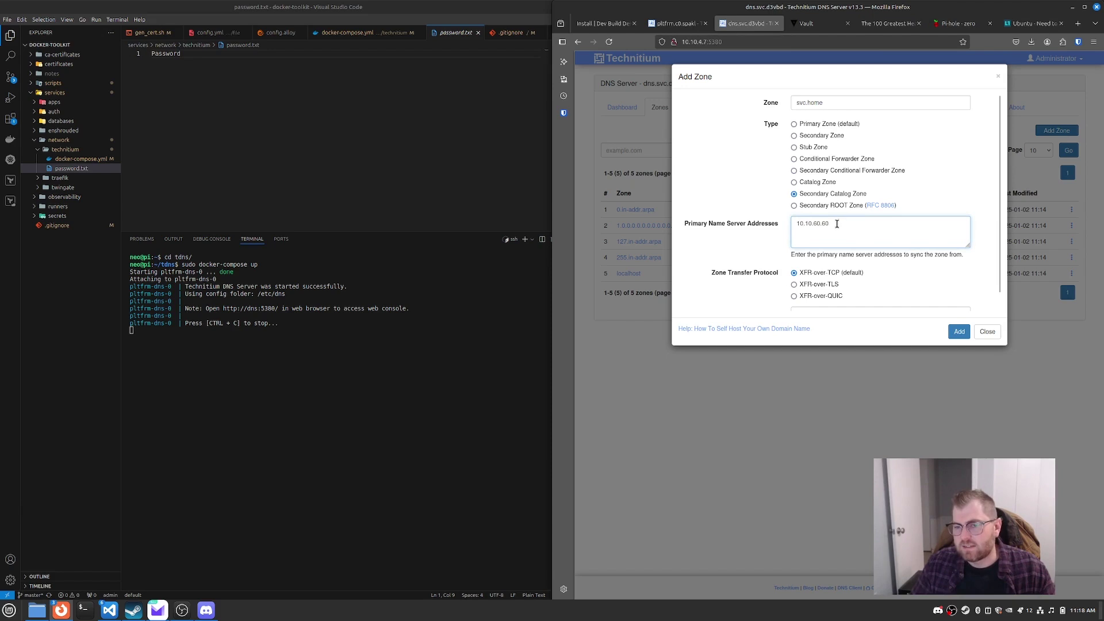
key("ctrl+a")
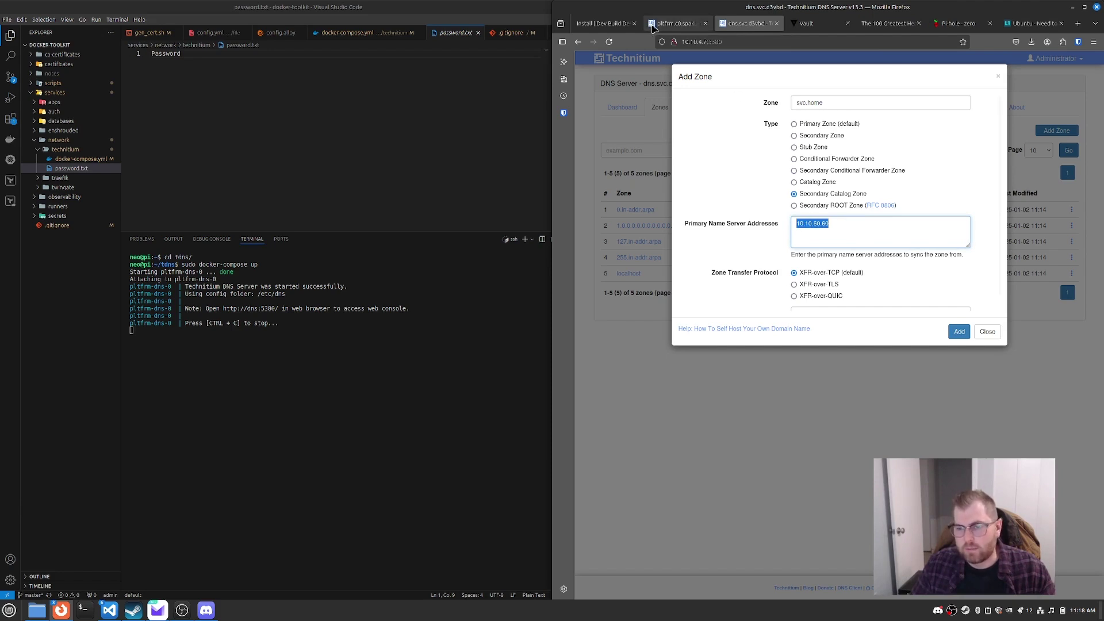
Step: Select the 'home' TSIG key and add the svc.home zone
scroll(874, 277, "down", 1)
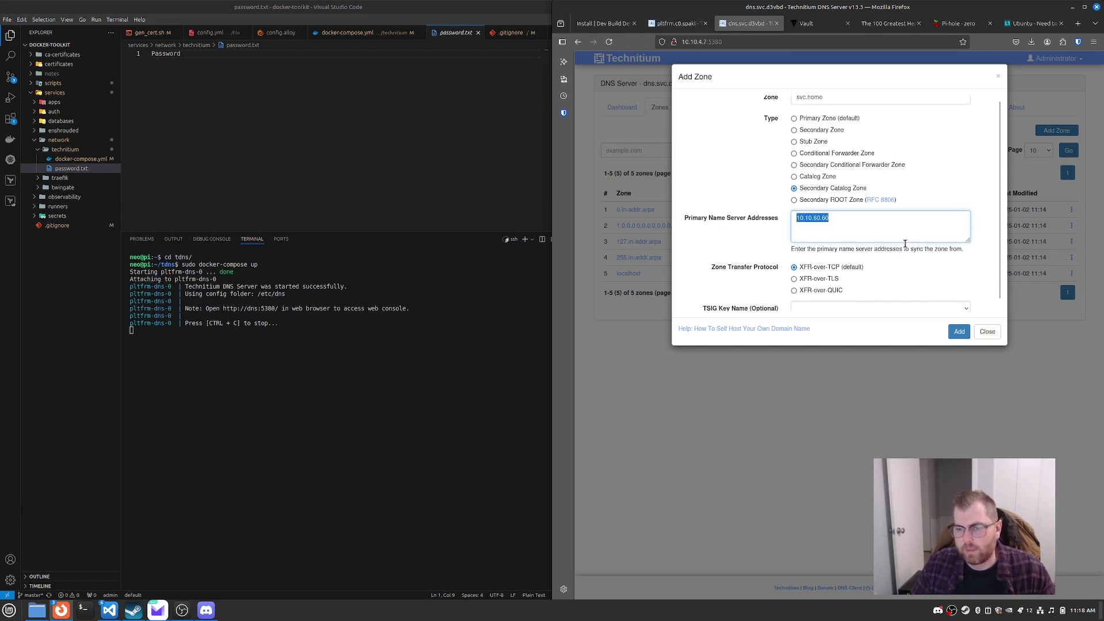
left_click(867, 297)
left_click(834, 317)
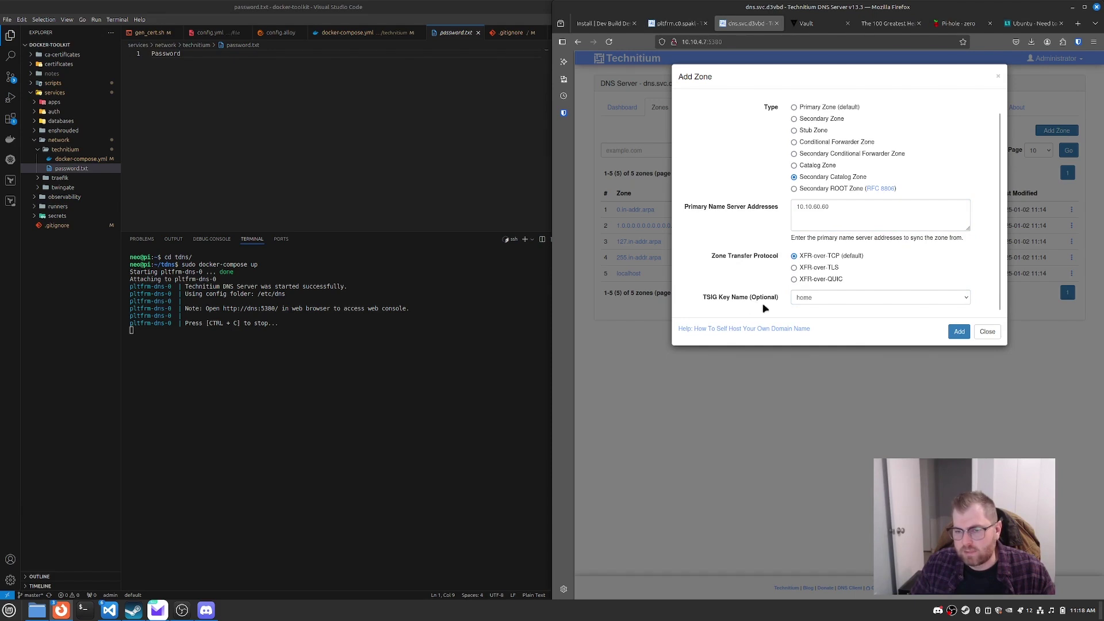
scroll(751, 241, "up", 1)
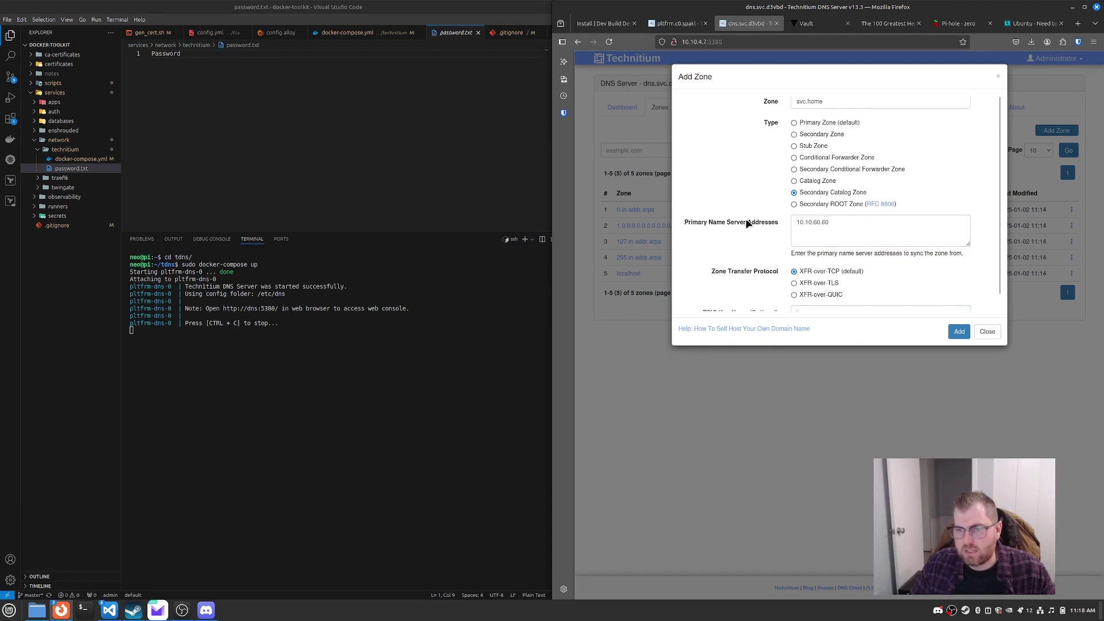
left_click(956, 332)
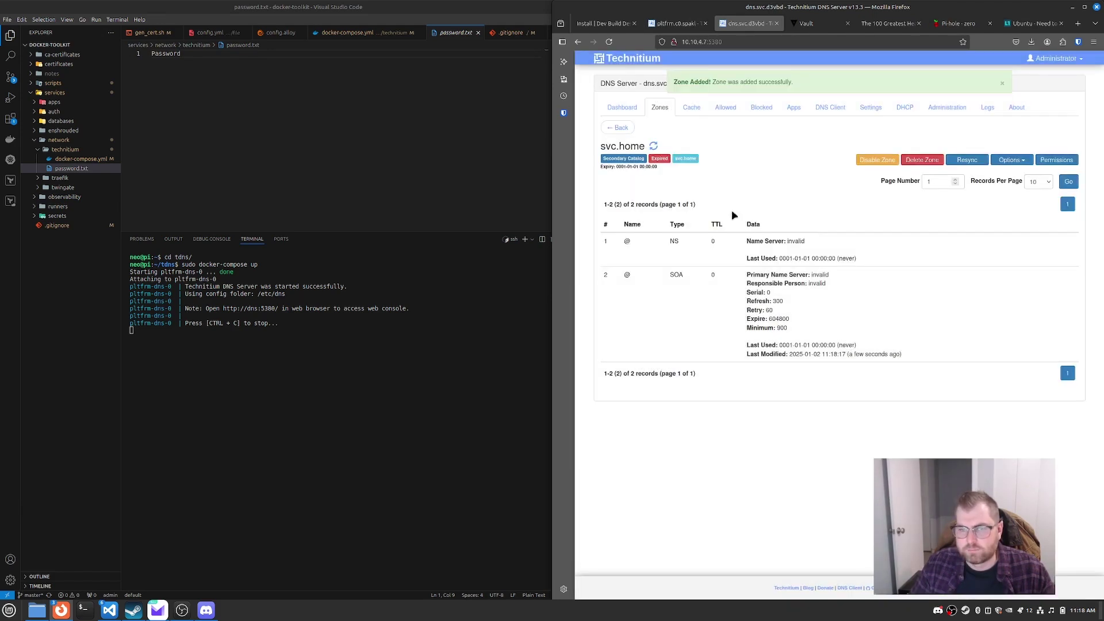
Step: Reload svc.home to pull its six catalog records, then go to the pltfrm.c0.spakl console
left_click(653, 148)
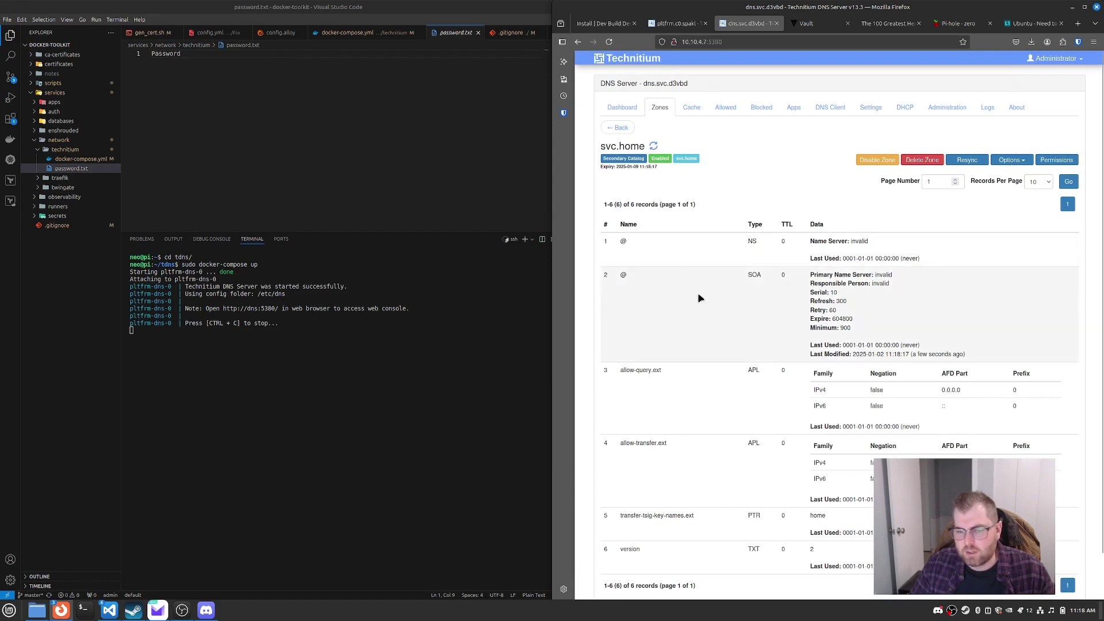
scroll(705, 339, "down", 2)
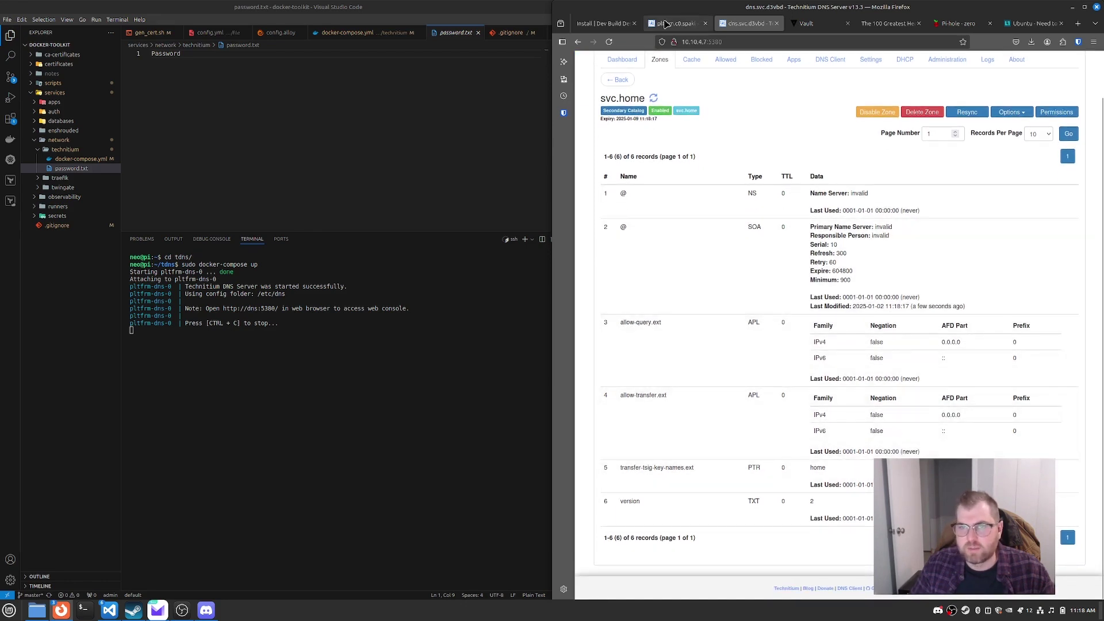
left_click(694, 22)
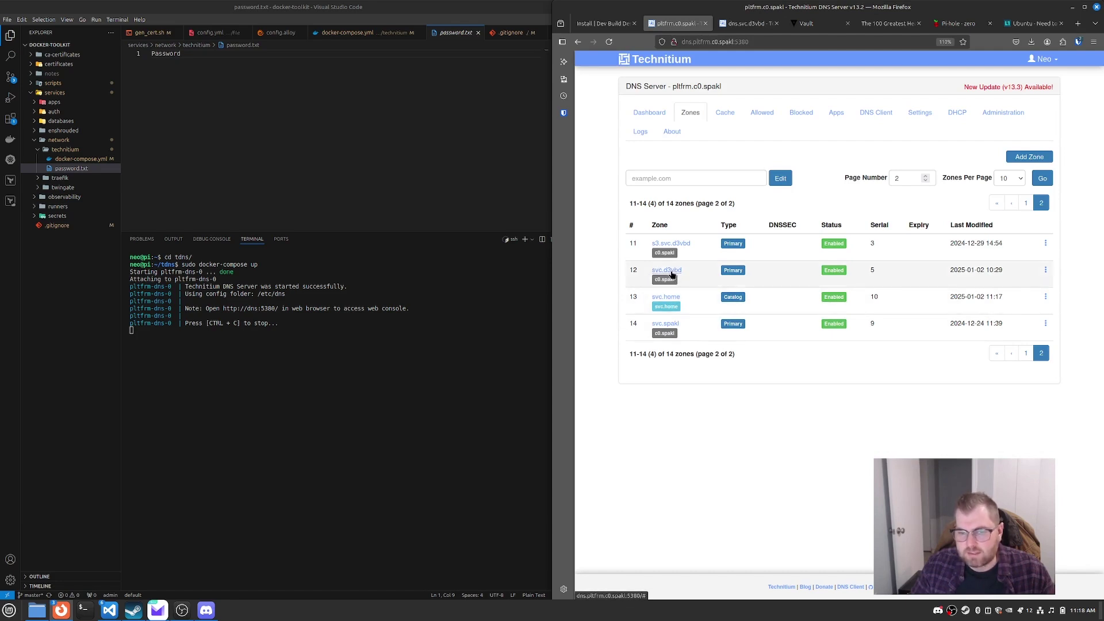
left_click(671, 272)
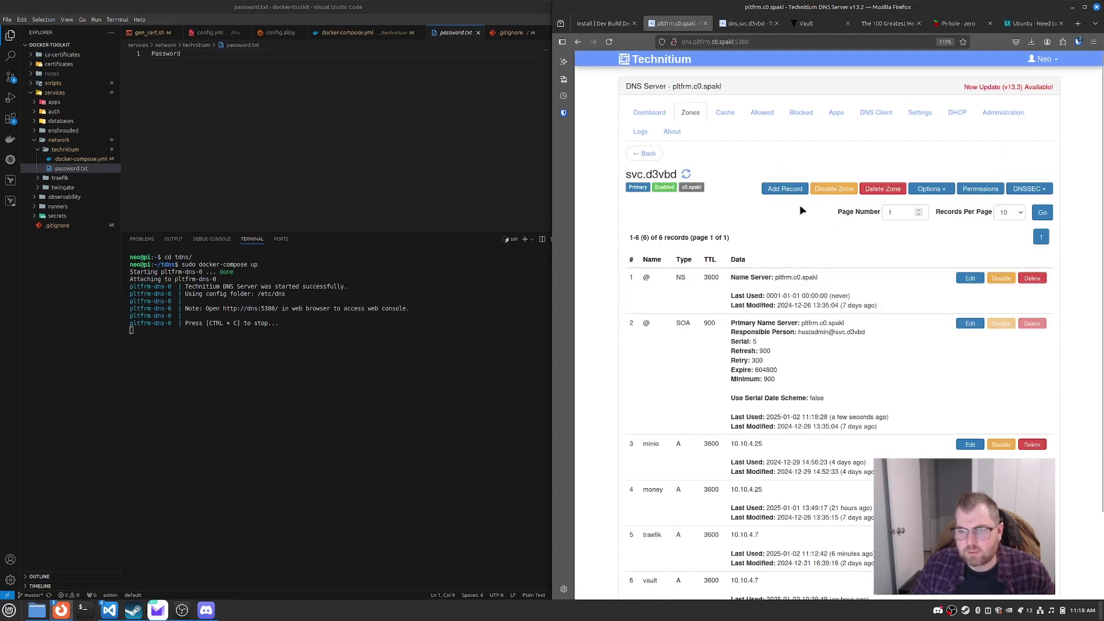
left_click(930, 191)
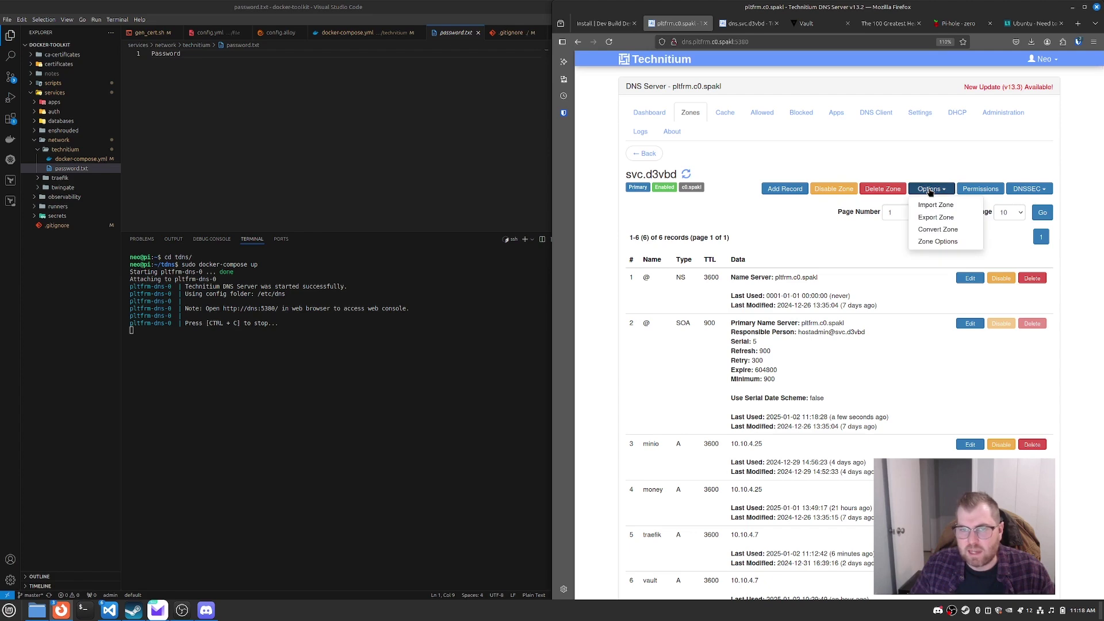
left_click(649, 155)
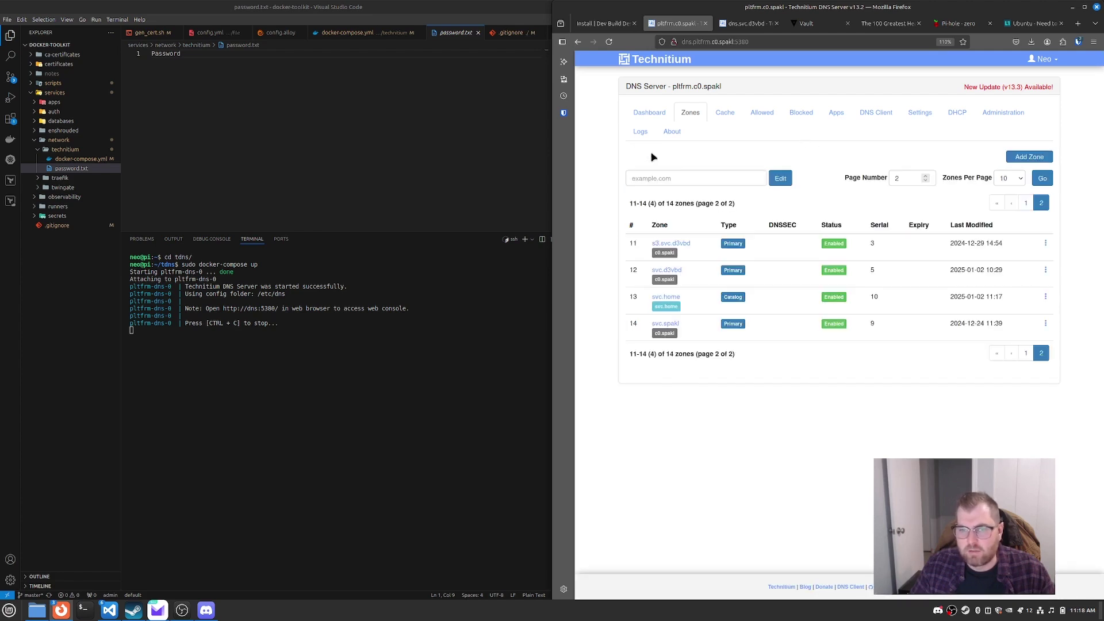
left_click(649, 112)
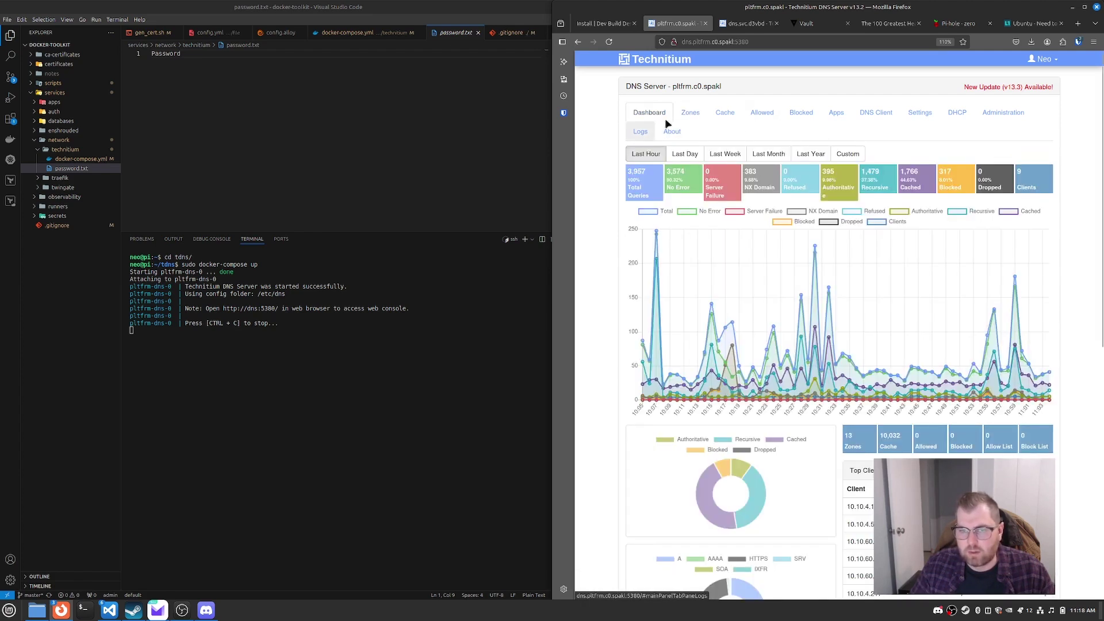
left_click(688, 113)
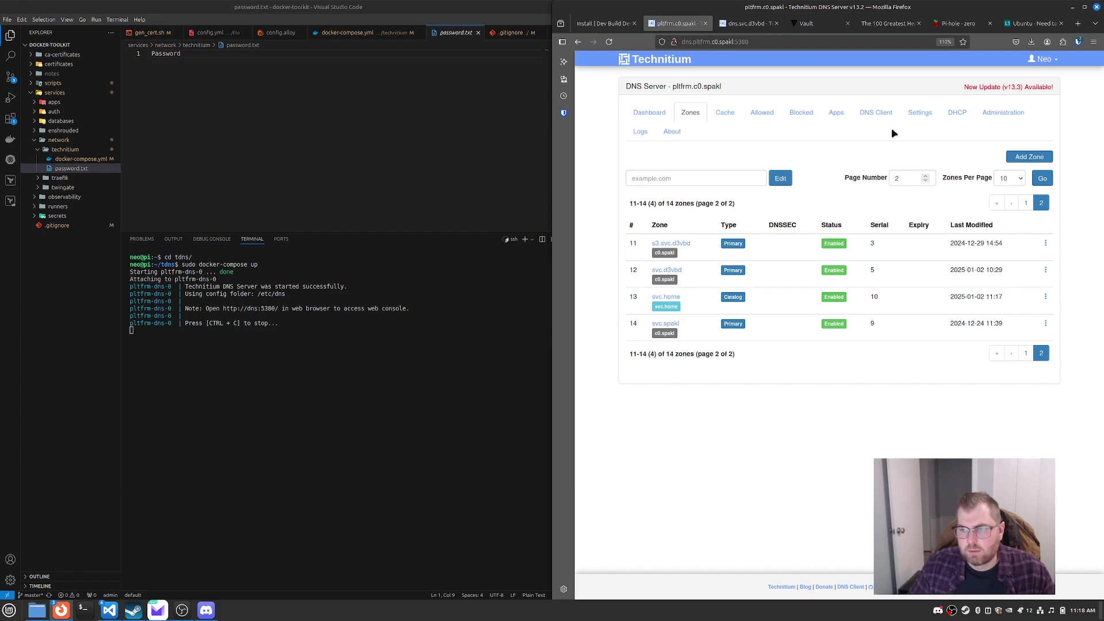
Step: Fill in a new primary zone svc.homelab and assign it to the svc.home catalog zone
left_click(1019, 155)
left_click(823, 109)
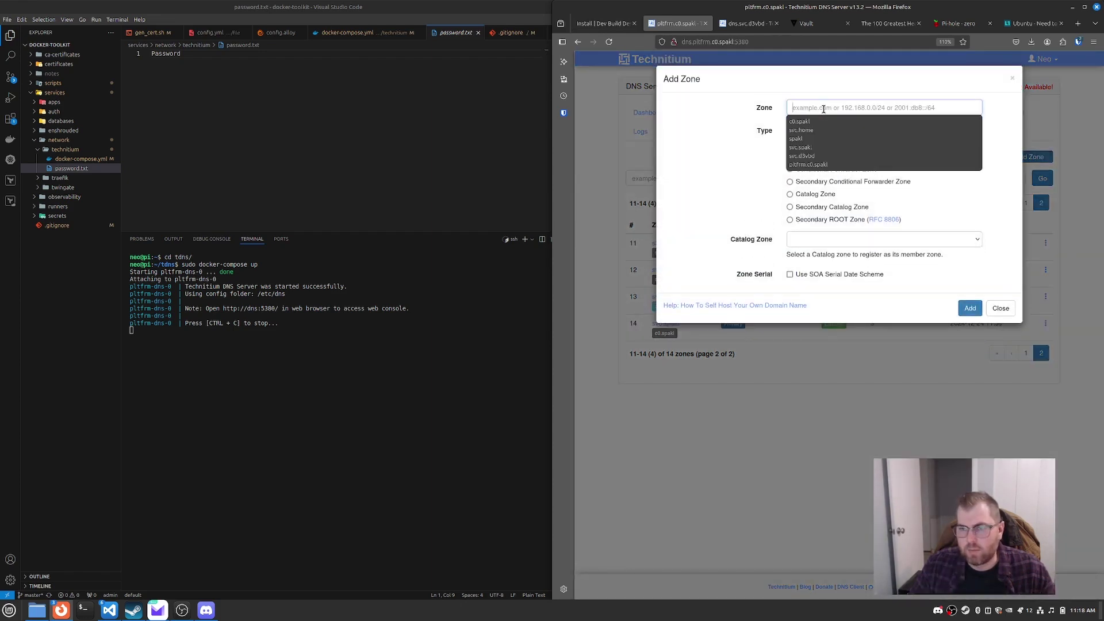
type("s")
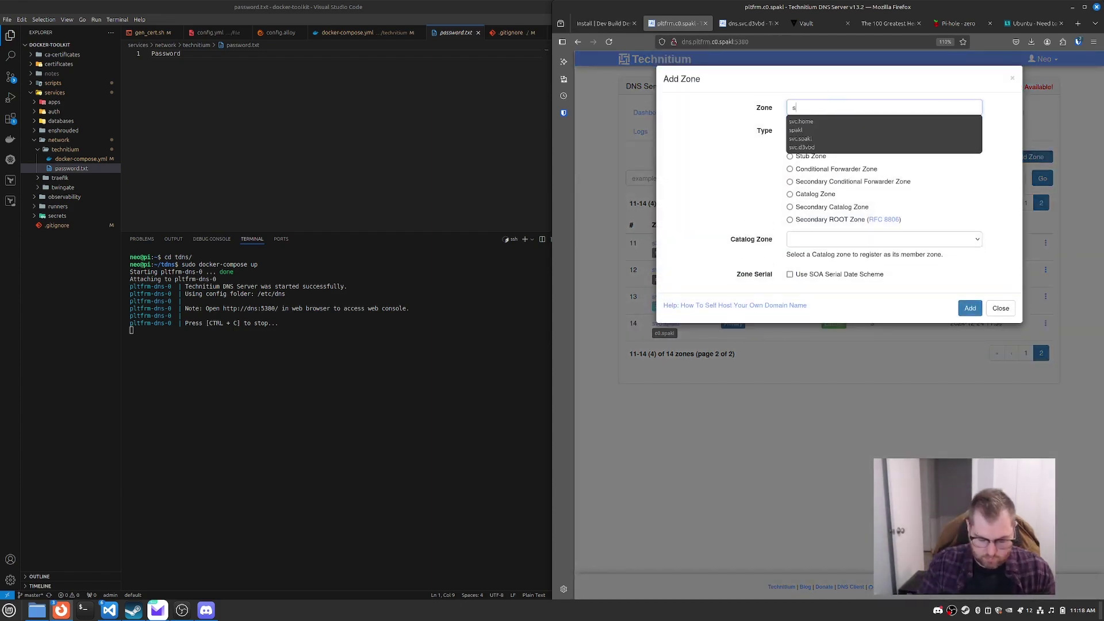
type("vc.homne")
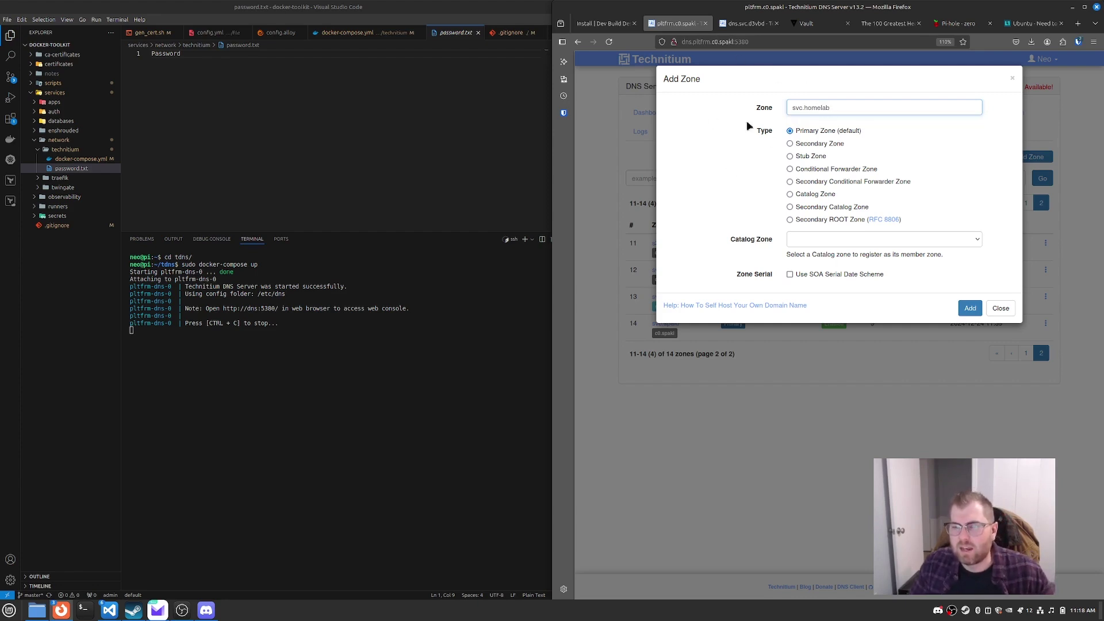
triple_click(858, 107)
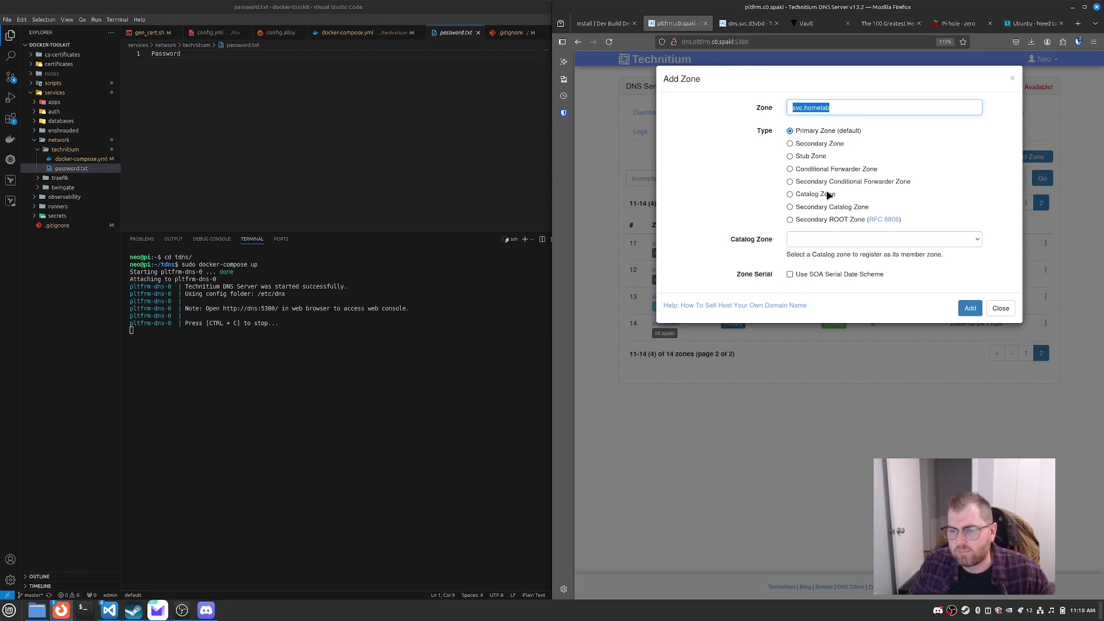
left_click(874, 240)
left_click(740, 202)
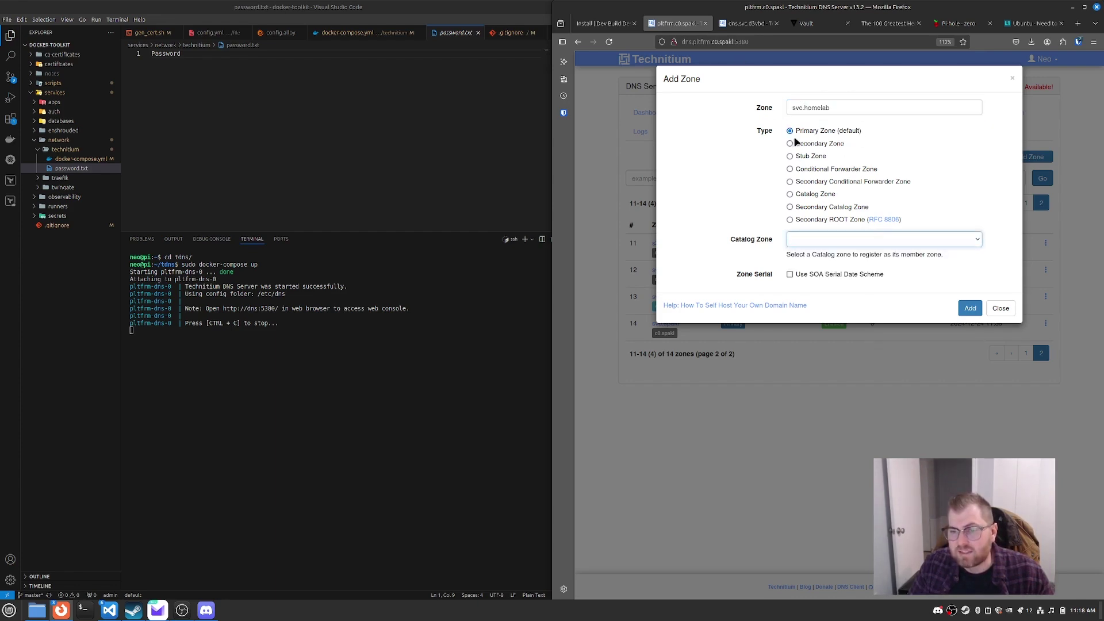
left_click(804, 241)
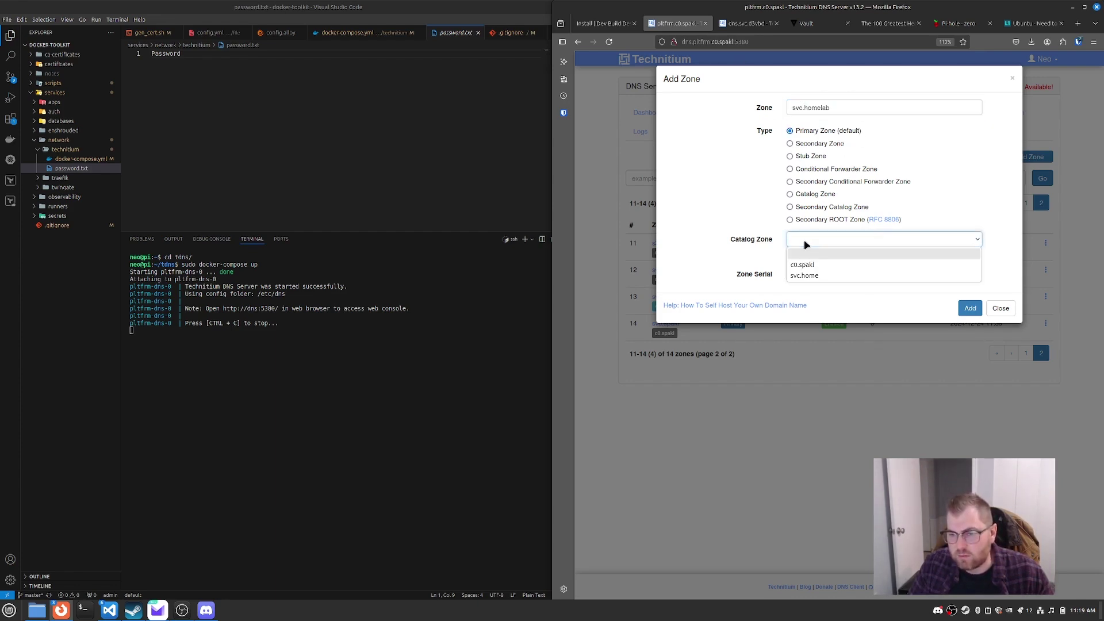
left_click(817, 276)
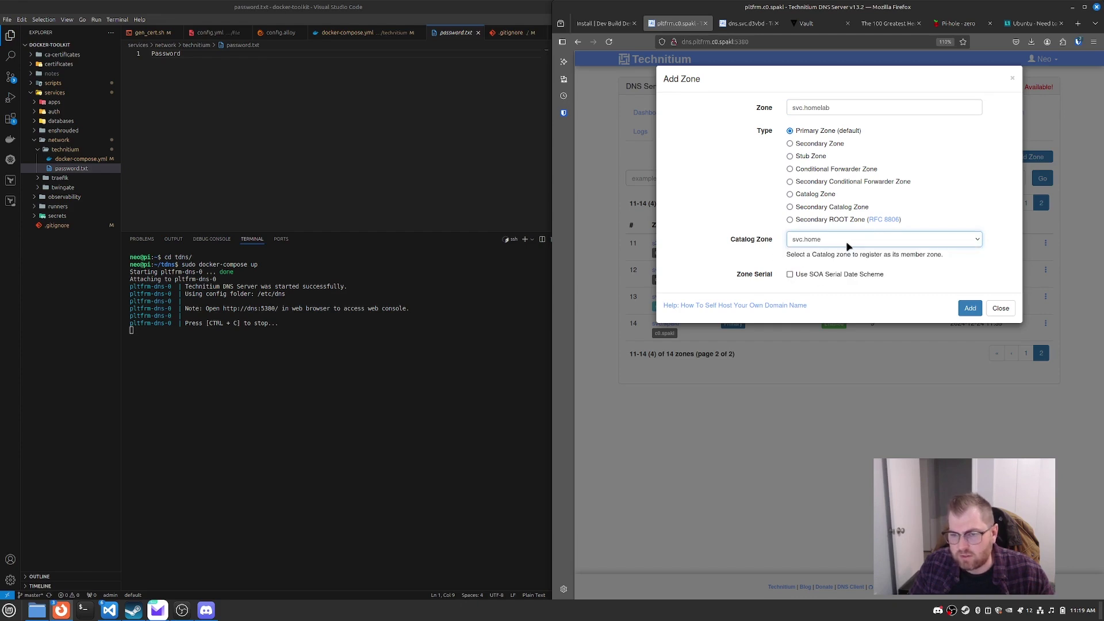
Step: Create the svc.homelab zone and add an A record pi pointing to 10.10.4.7
left_click(972, 312)
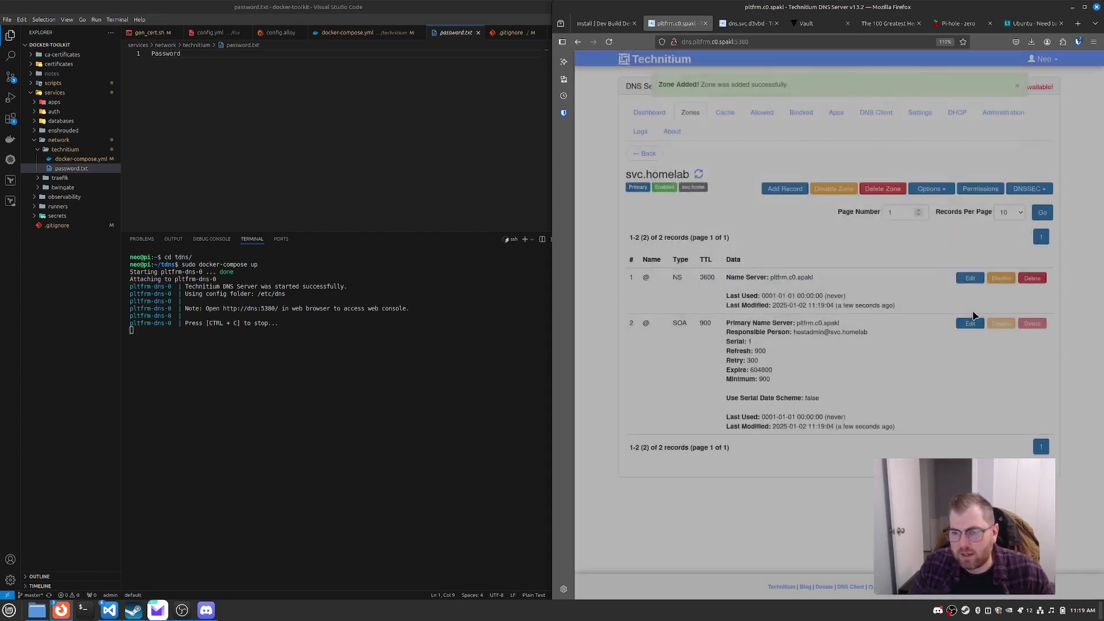
left_click(784, 189)
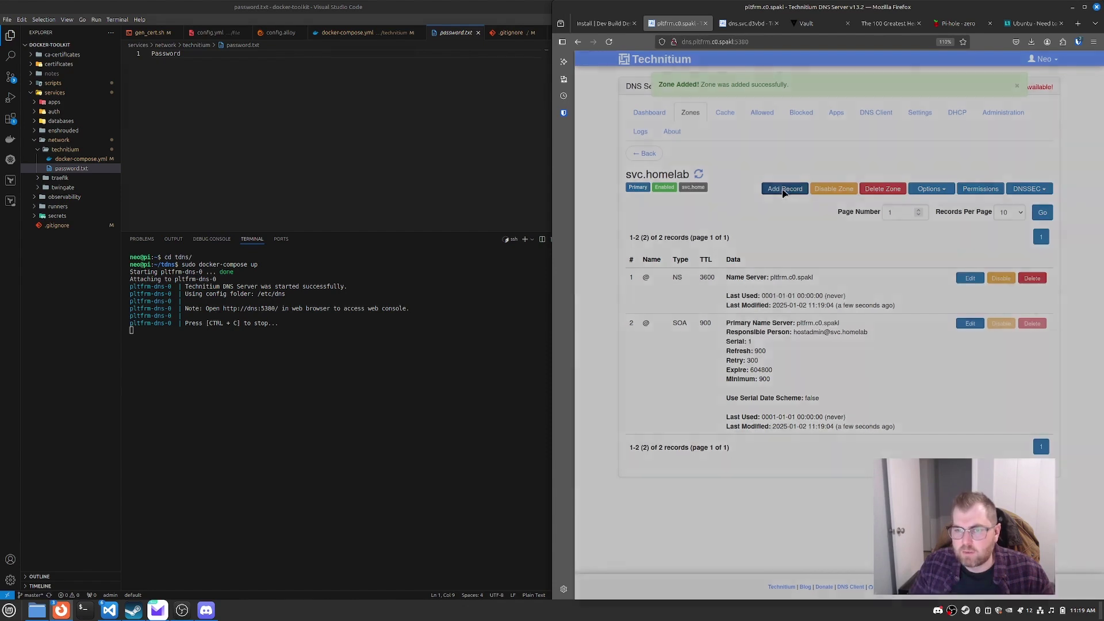
left_click(814, 108)
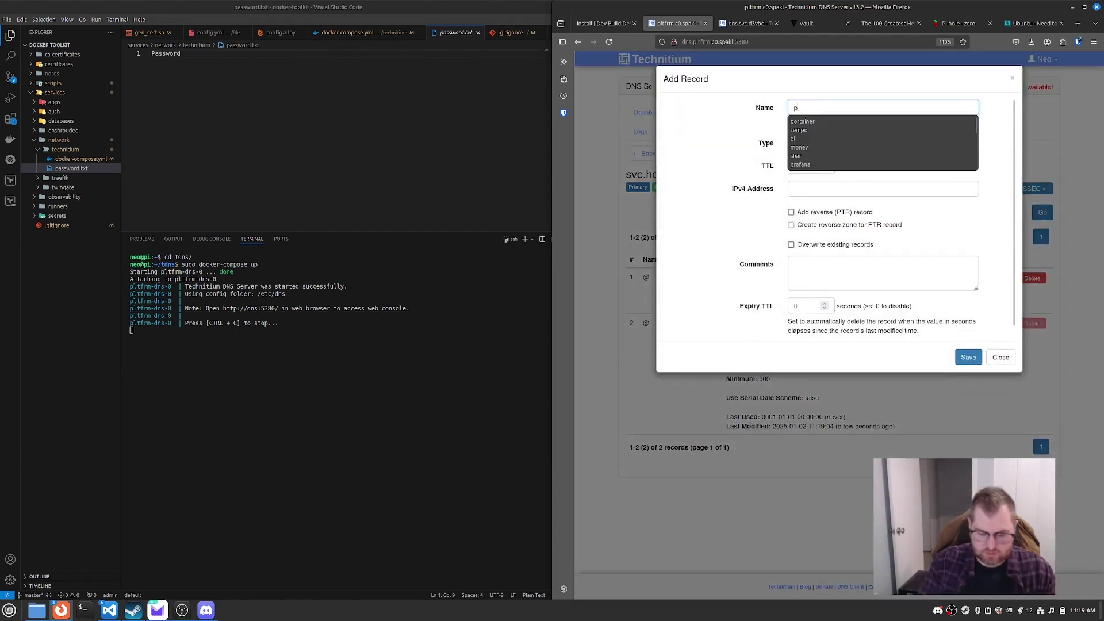
type("pi")
left_click(854, 188)
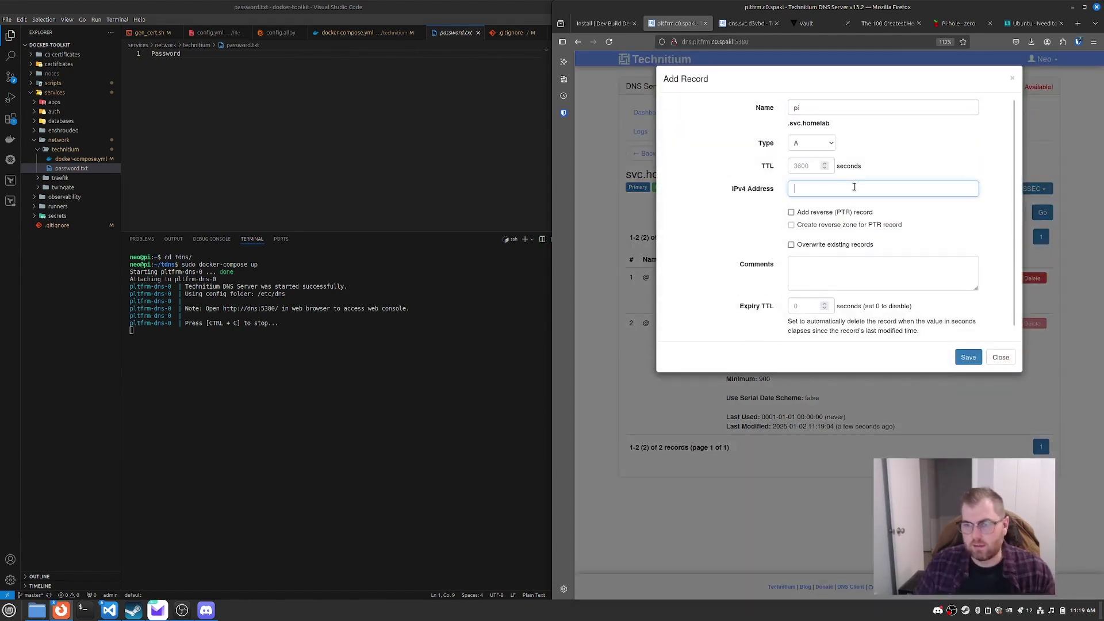
type("10.10.4.7")
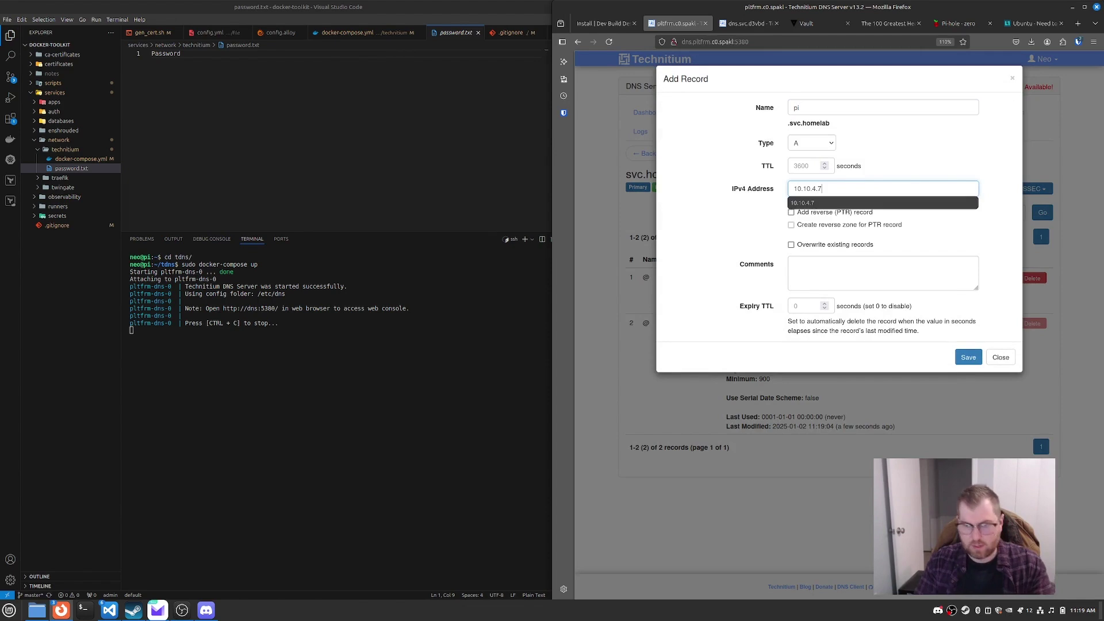
left_click(752, 222)
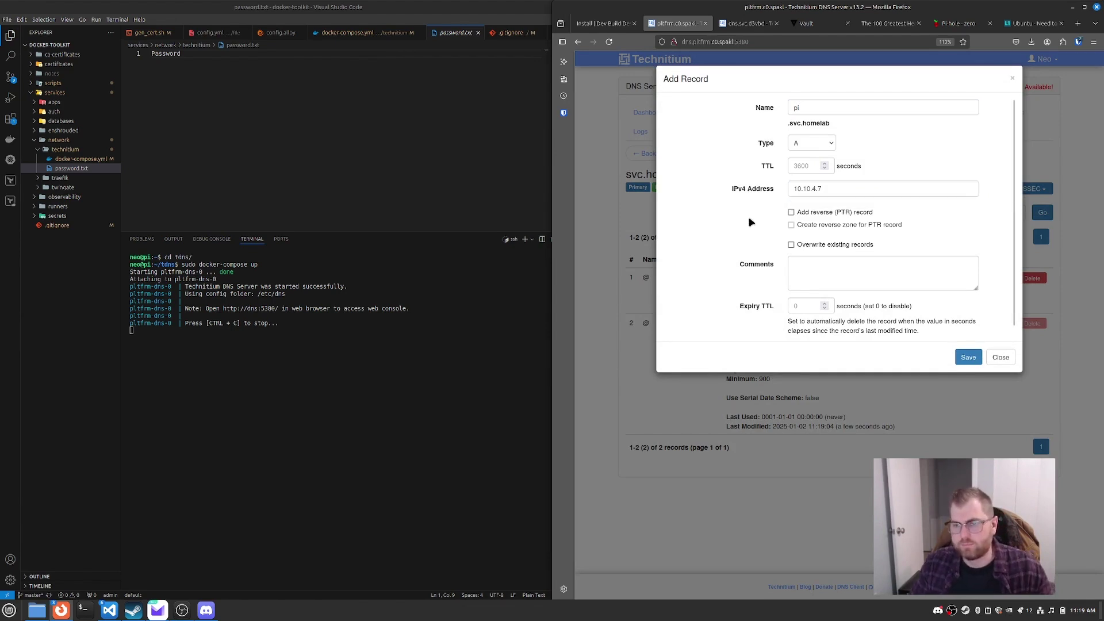
left_click(968, 358)
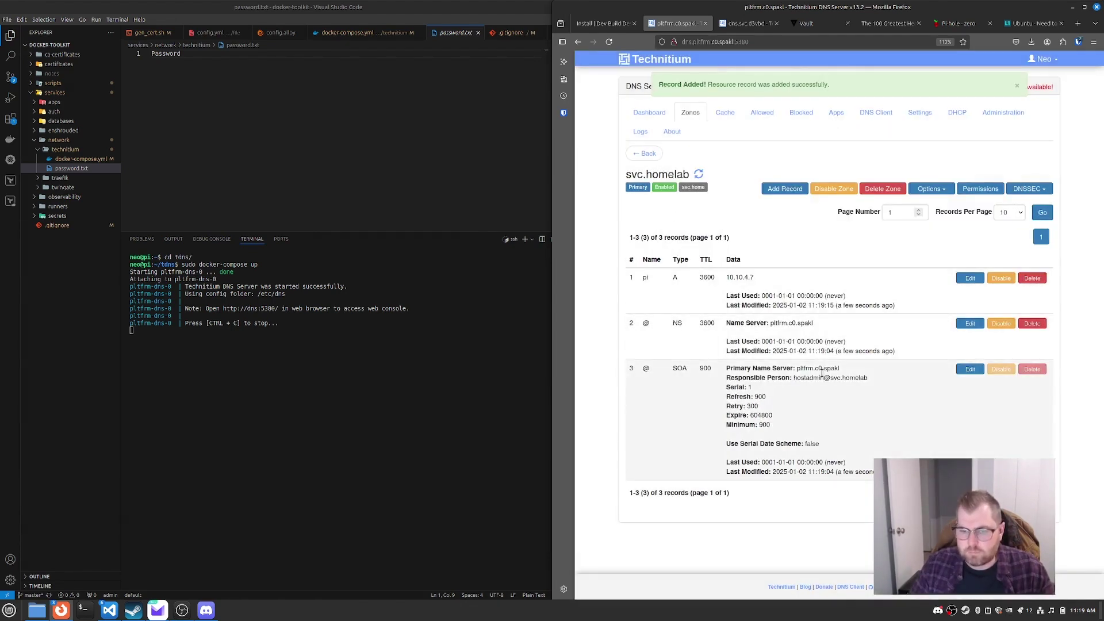
Step: On dns.svc.d3vbd, resync svc.home and reload it to show 8 records including svc.homelab
left_click(748, 23)
left_click(653, 99)
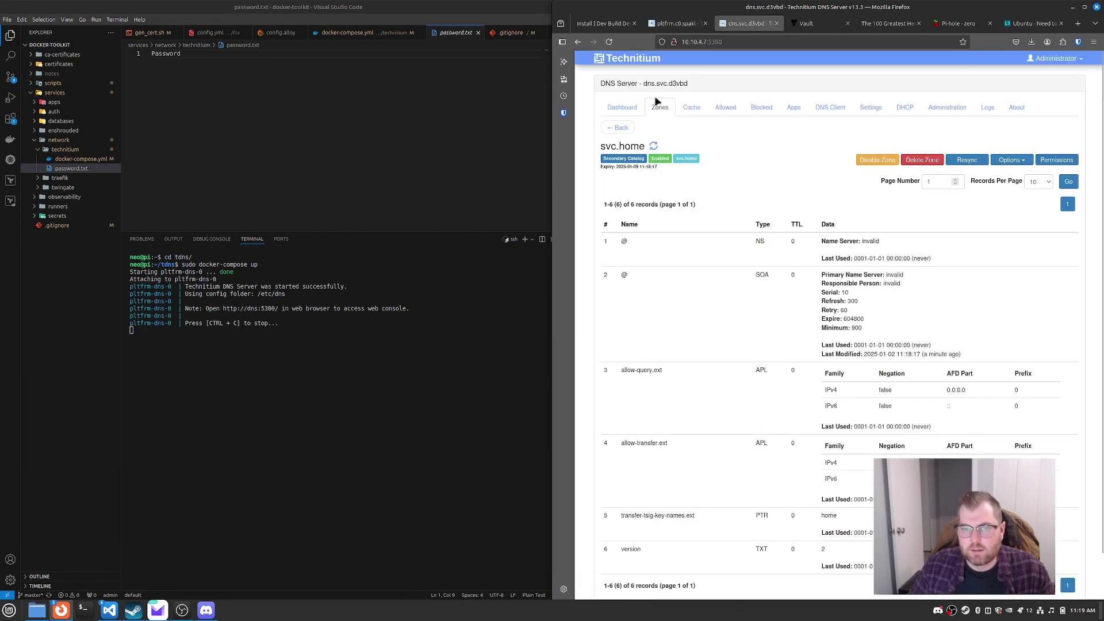
left_click(619, 81)
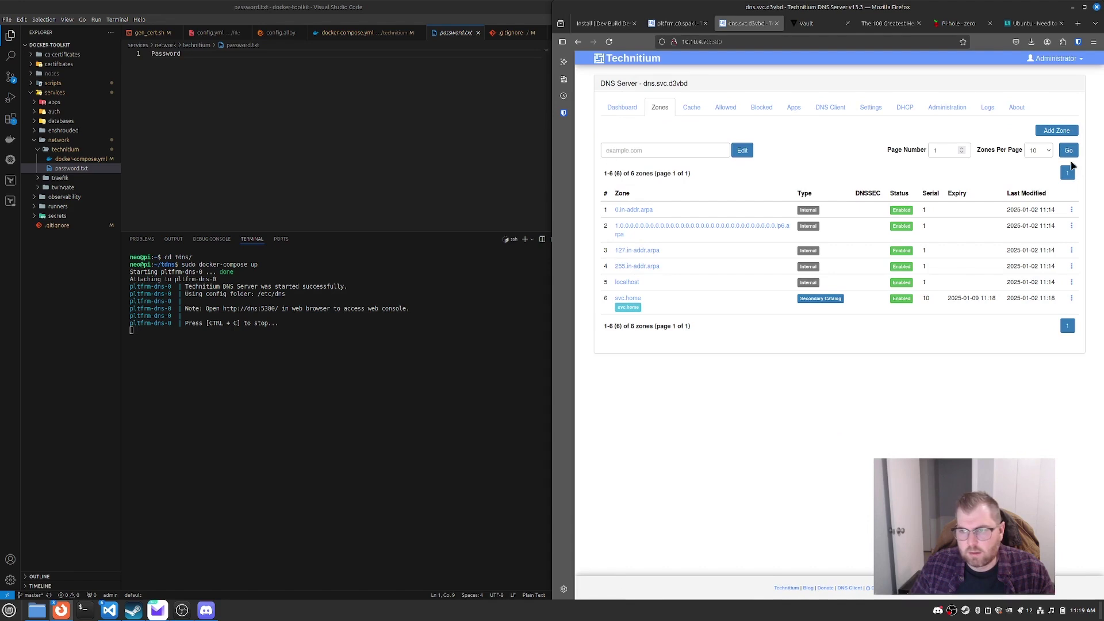
left_click(628, 299)
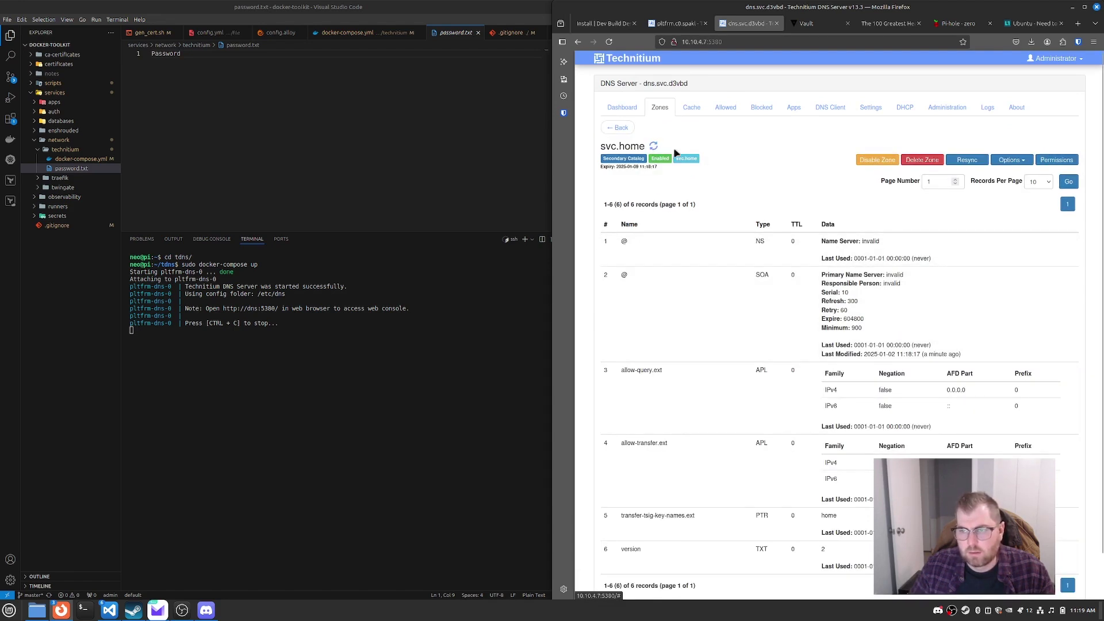
left_click(968, 161)
left_click(920, 350)
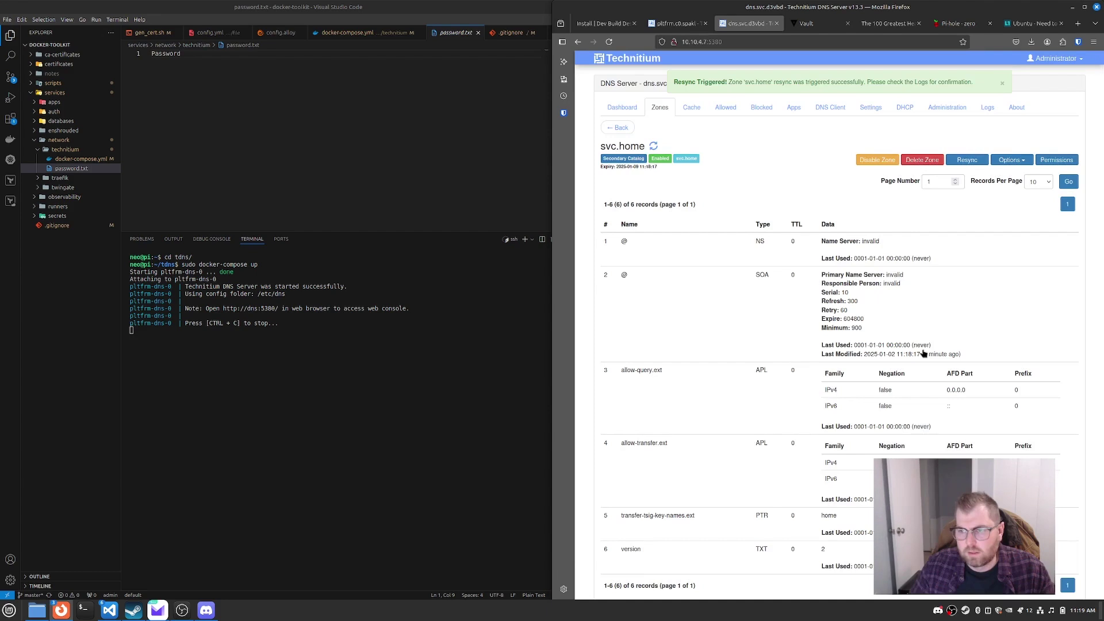
scroll(949, 274, "down", 2)
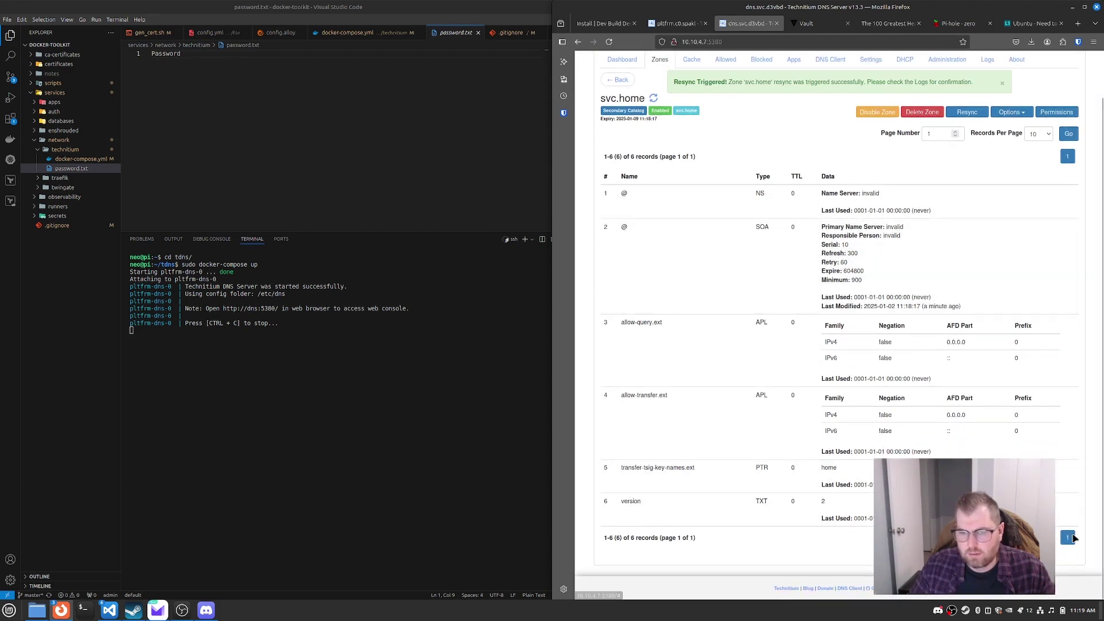
scroll(660, 362, "up", 2)
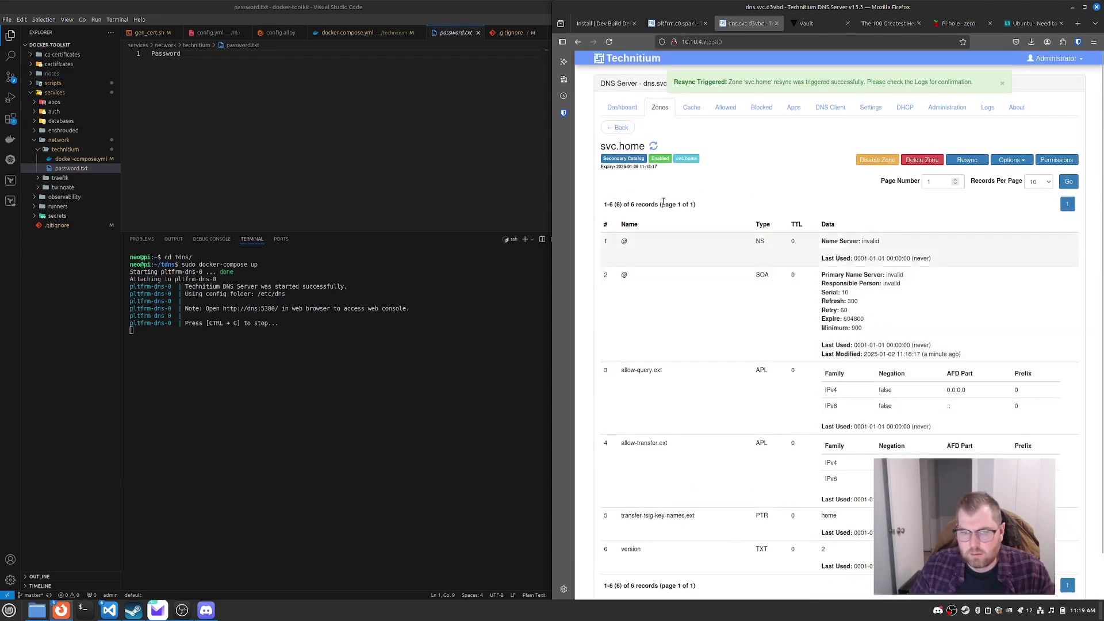
left_click(654, 146)
scroll(756, 276, "down", 2)
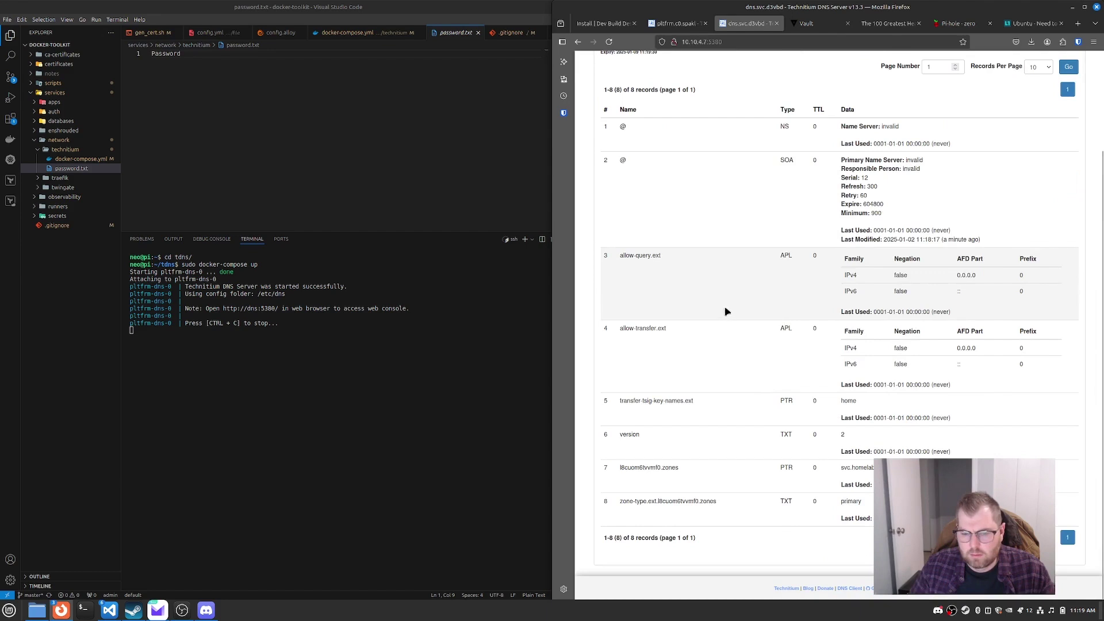
scroll(724, 311, "up", 2)
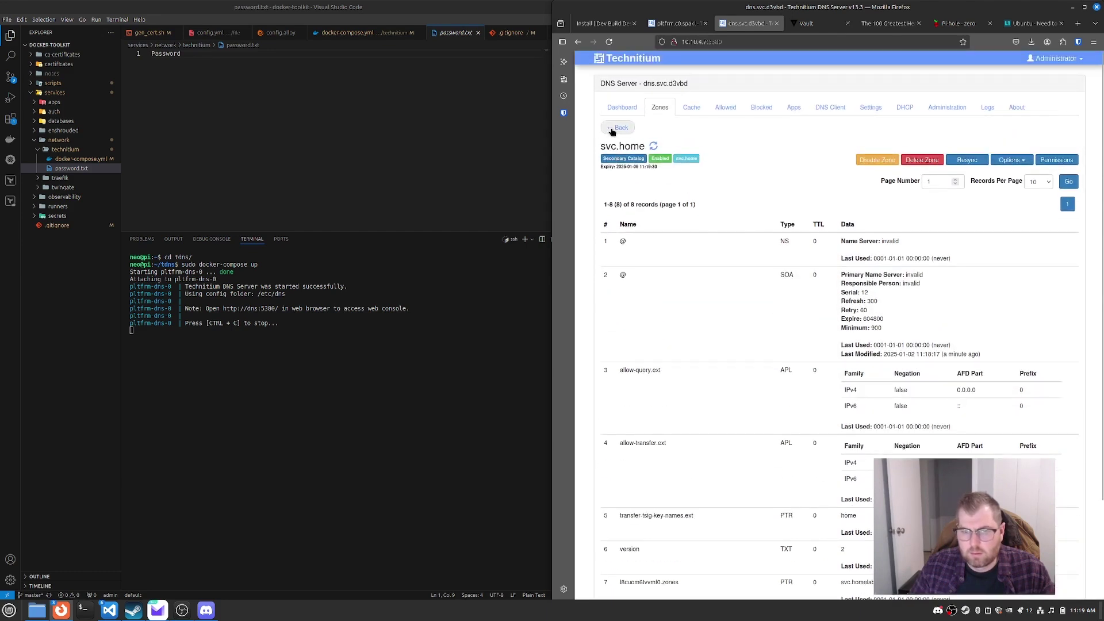
Step: Open svc.homelab on the backup server and check its pi A record at 10.10.4.7
left_click(618, 127)
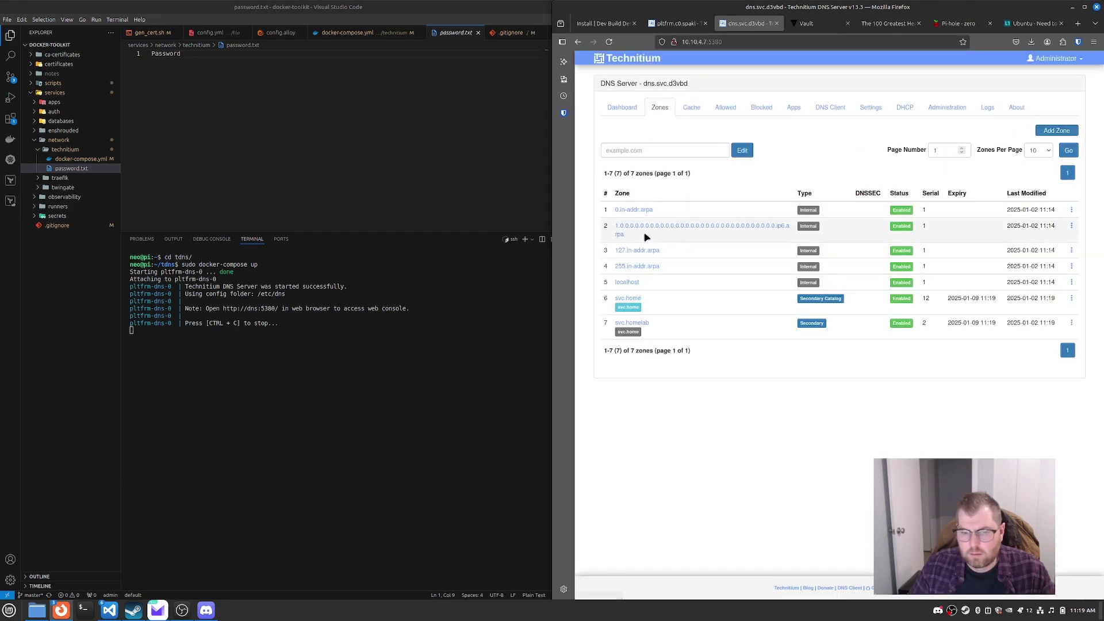
left_click(645, 325)
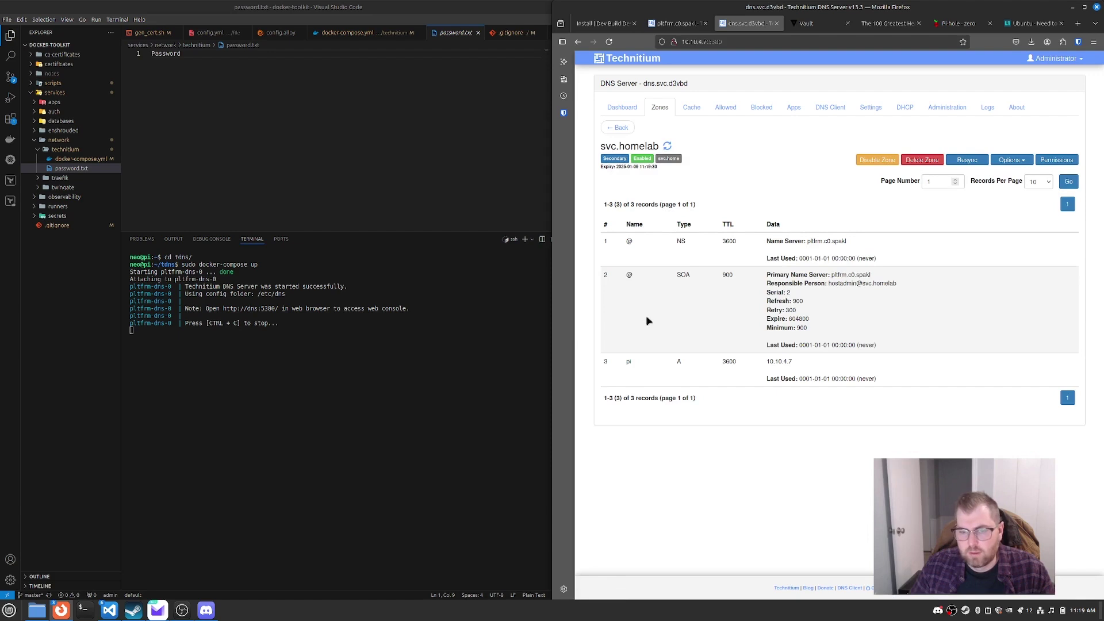
left_click_drag(642, 361, 801, 364)
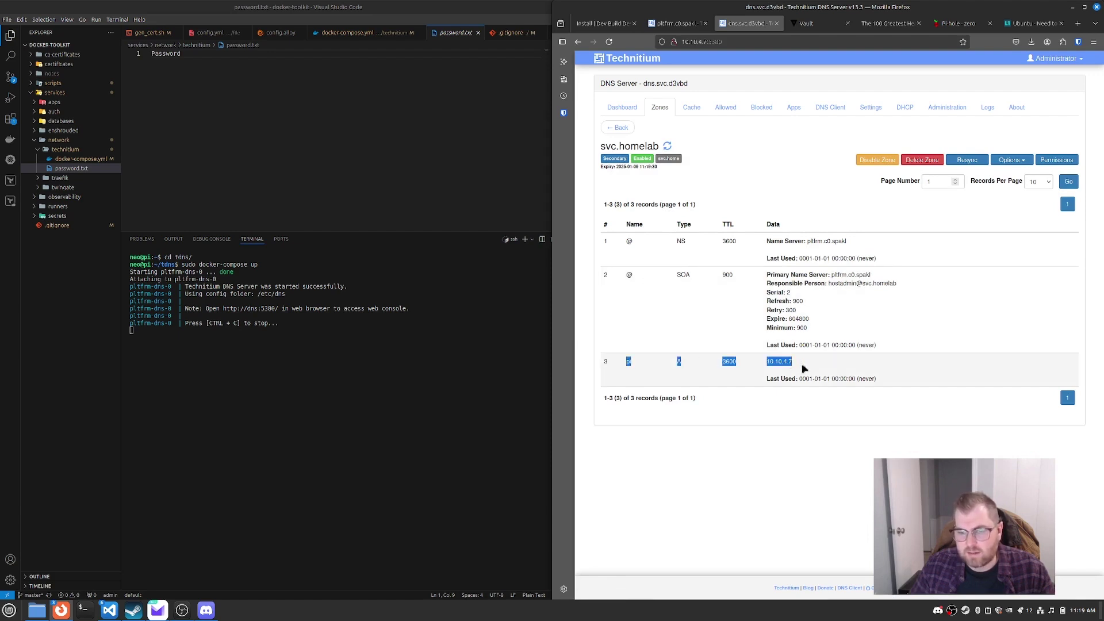
left_click(789, 371)
left_click(1078, 24)
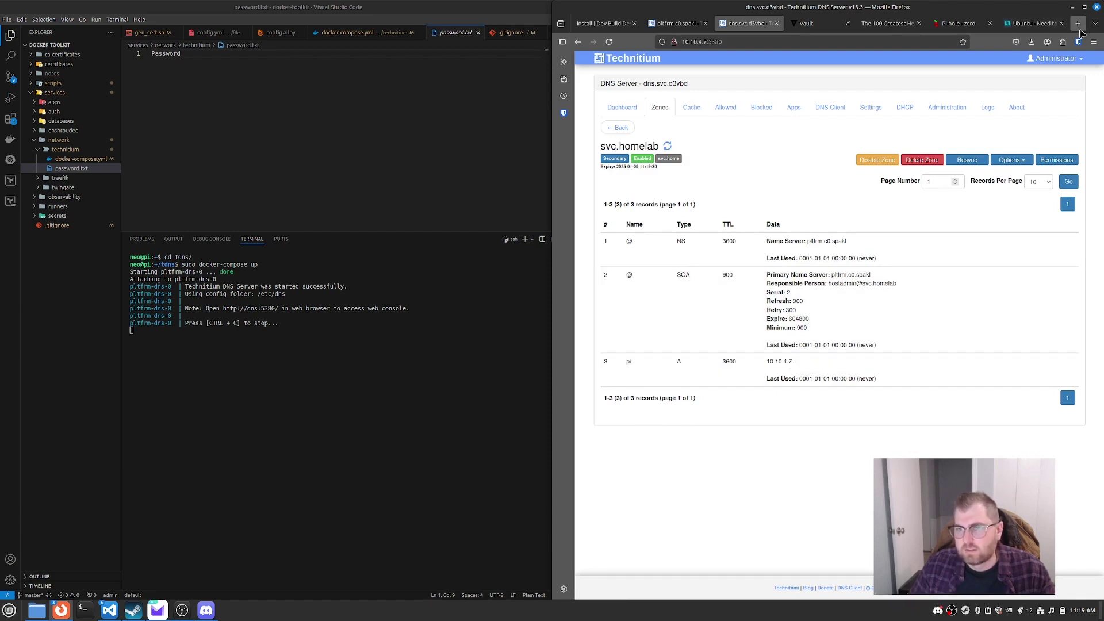
Step: Load the Technitium console at pi.svc.homelab:5380 in the new tab
left_click(726, 39)
type("pi.")
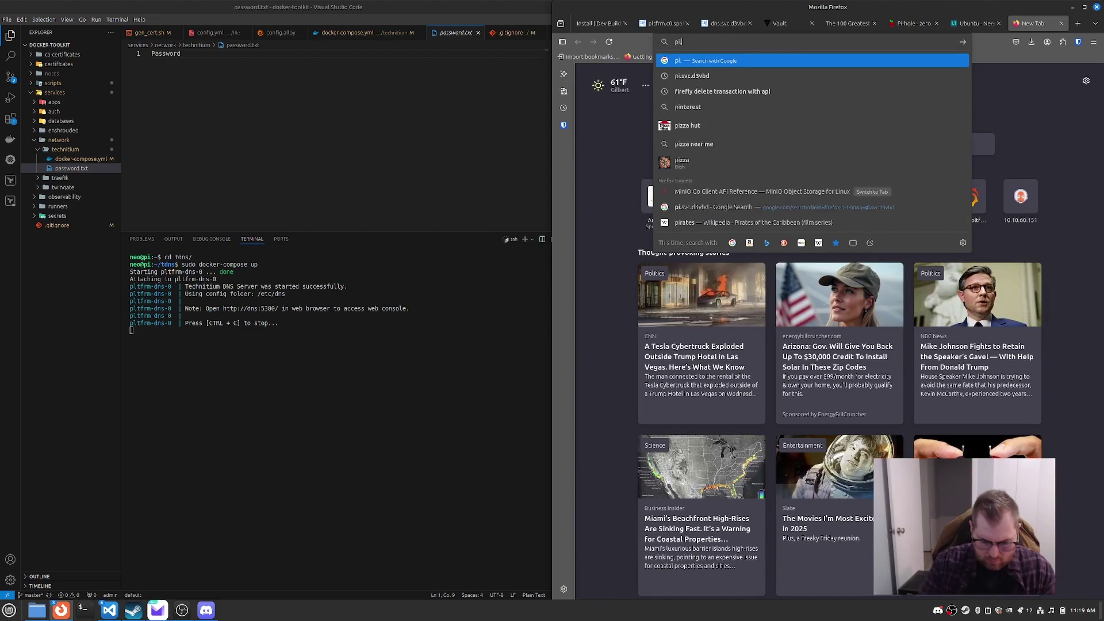
type("svc.homelab")
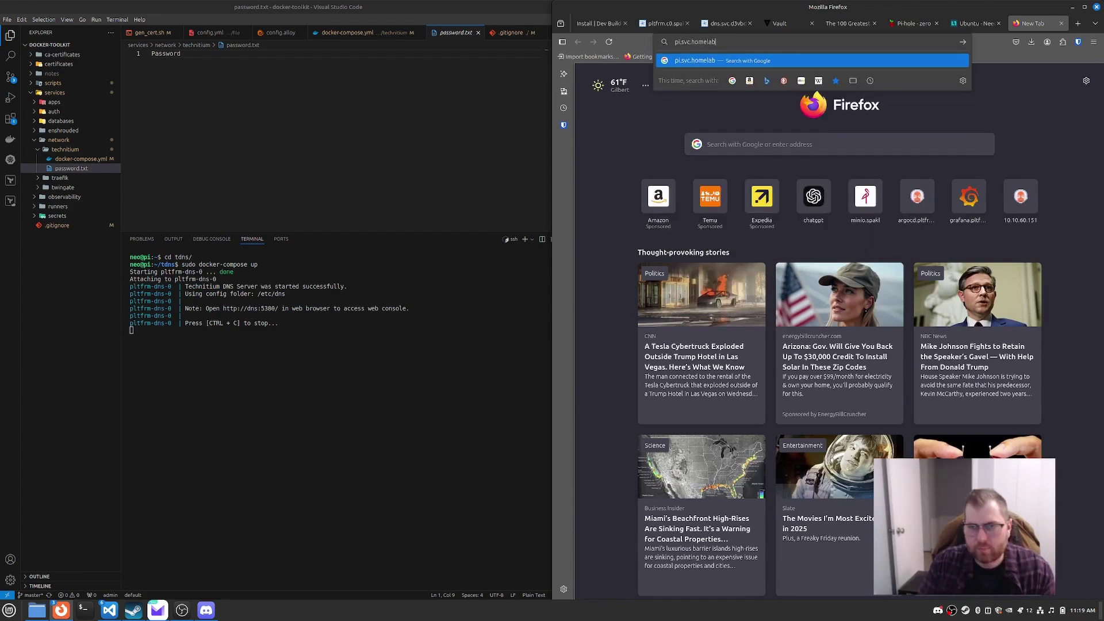
type(":5380")
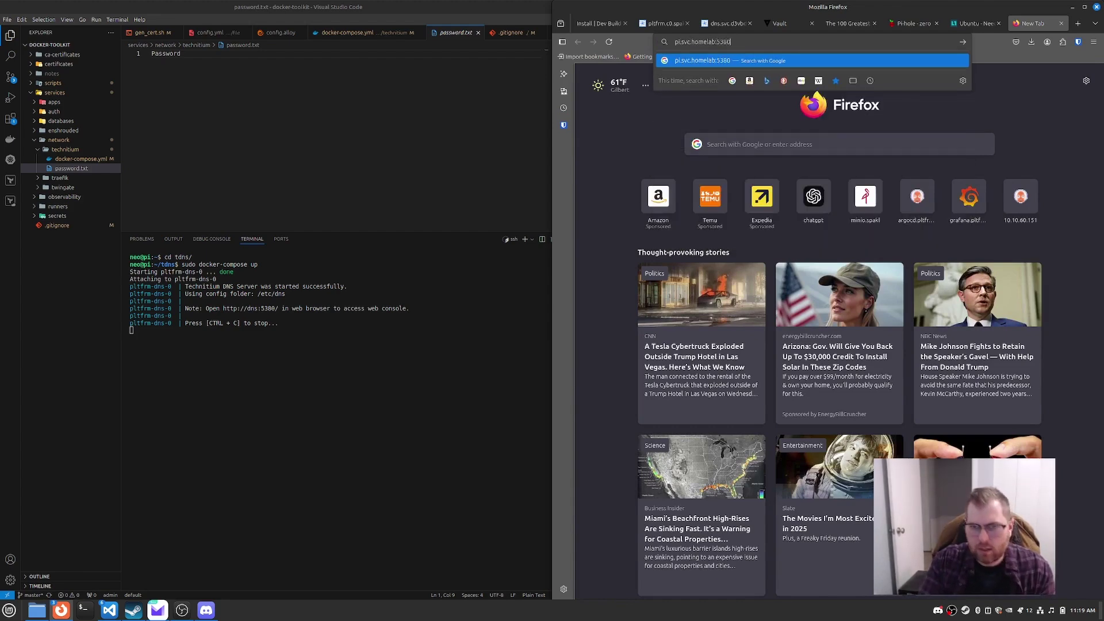
key("Return")
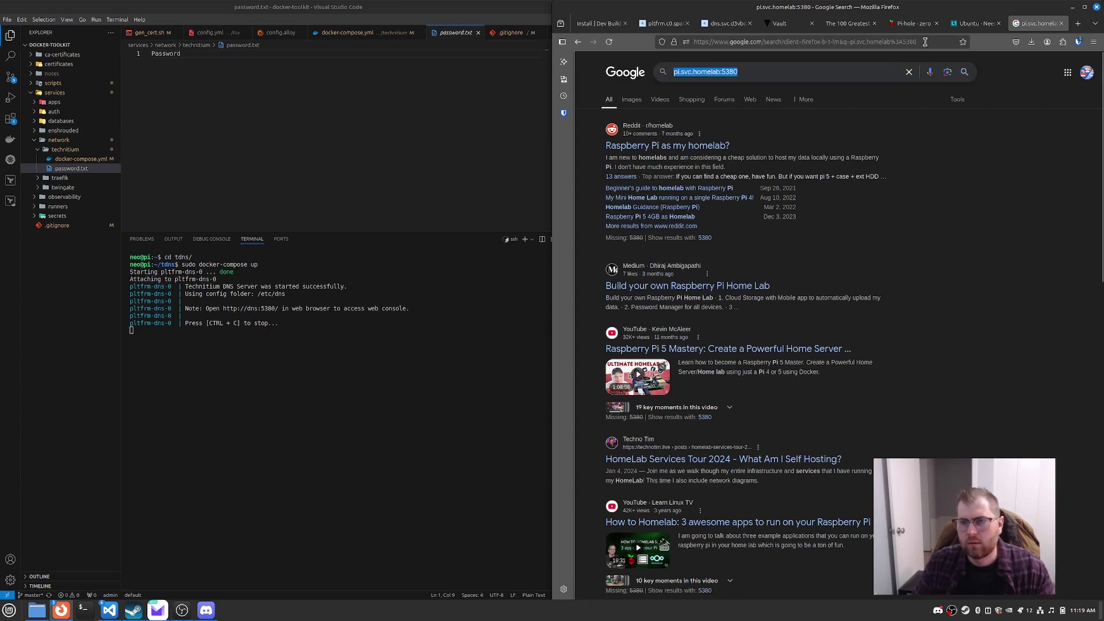
left_click_drag(920, 42, 717, 45)
type("pi.svc.homelab:5380")
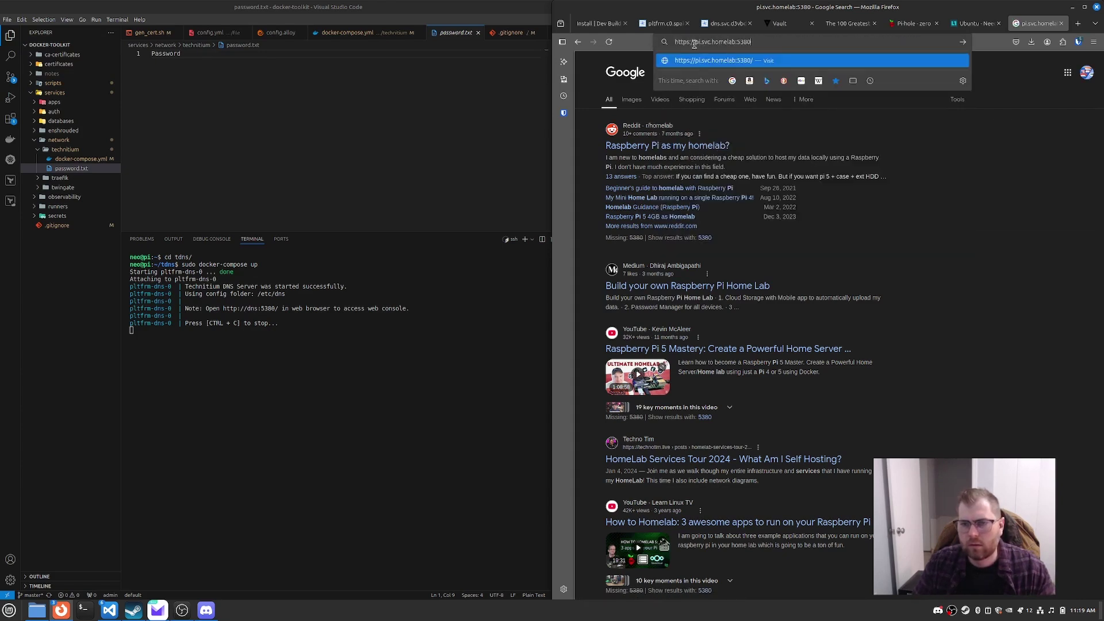
key("Return")
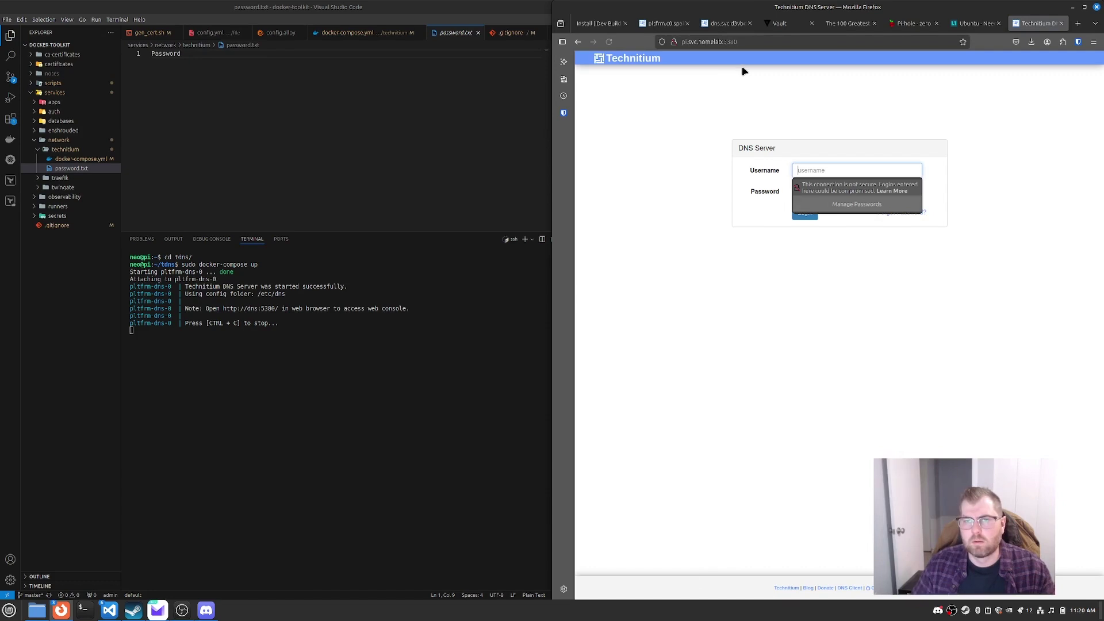
Step: Sign in with the admin username and password and view the Zones list
left_click(821, 170)
type("neo")
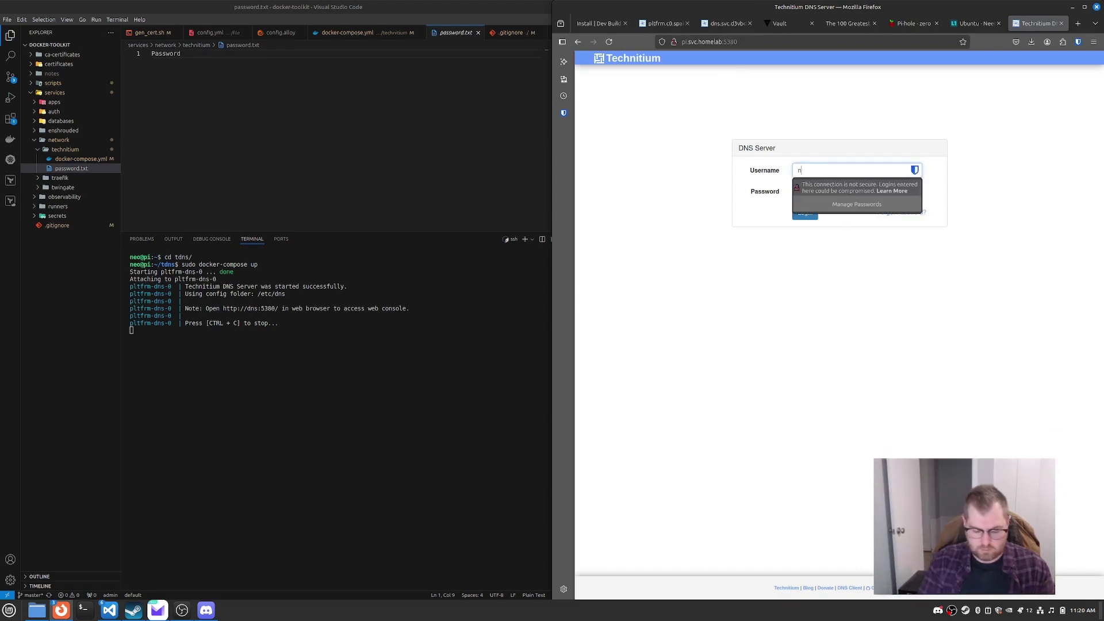
key("Tab")
type("Pas")
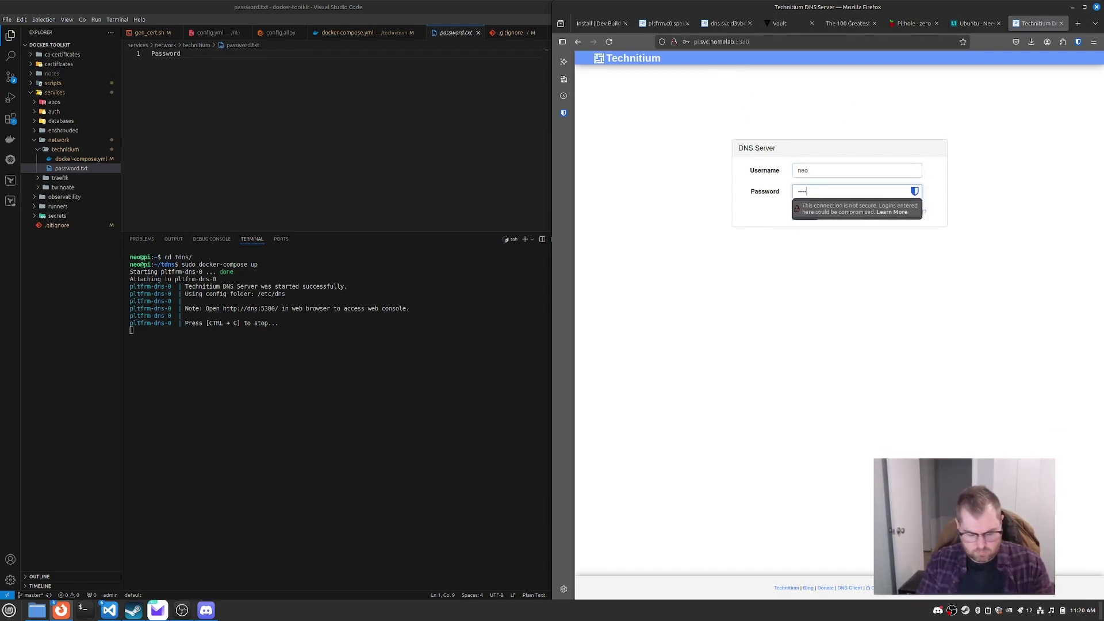
key("Return")
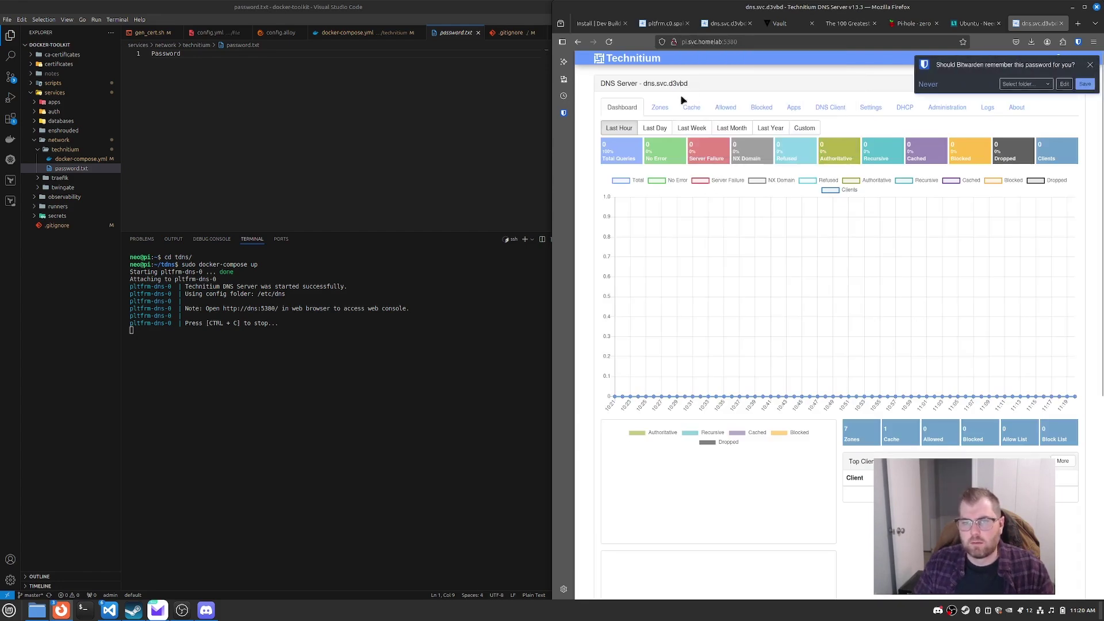
left_click(670, 108)
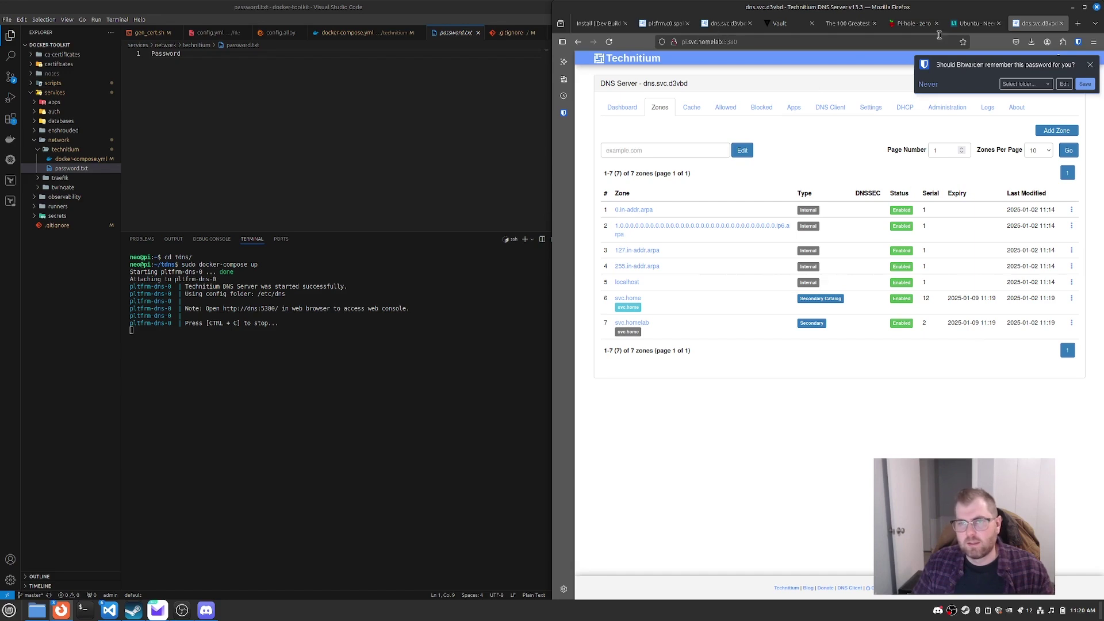
left_click(718, 26)
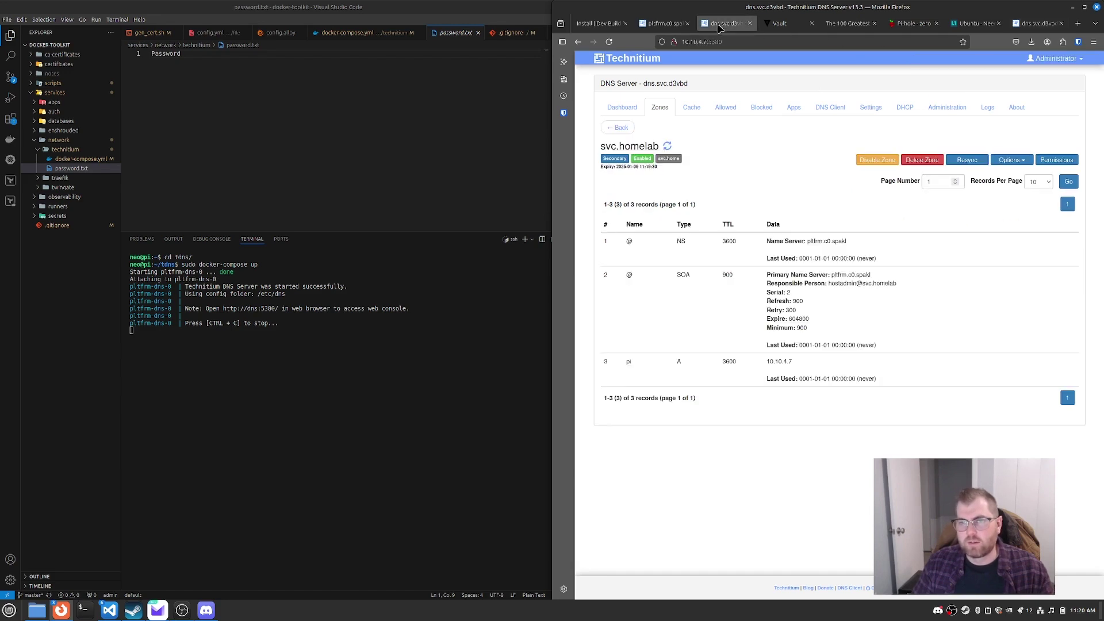
left_click(1039, 23)
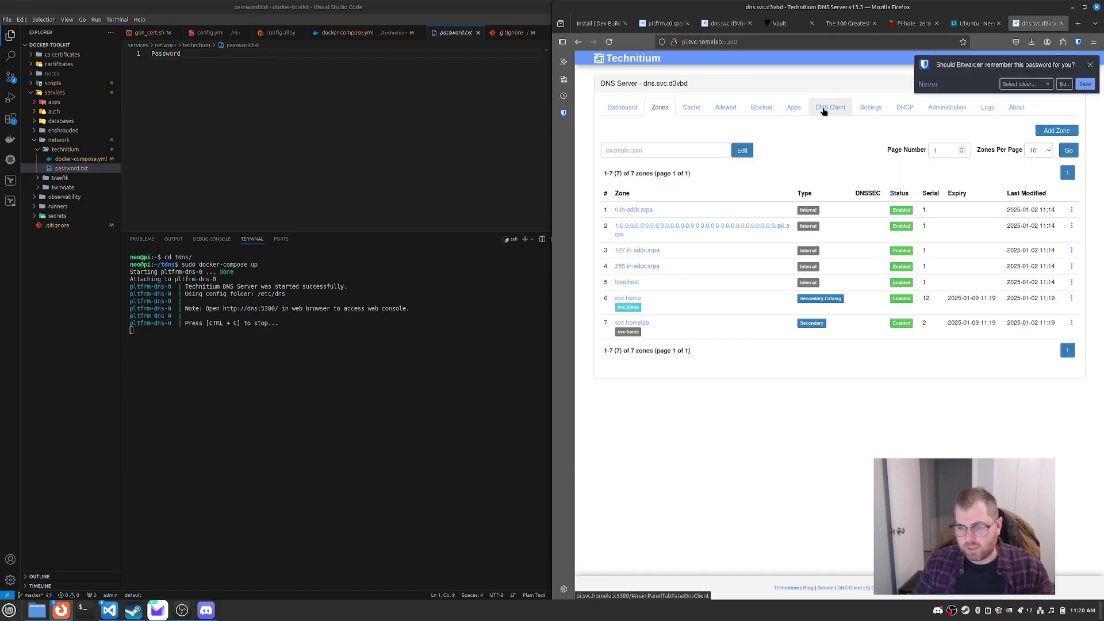
Step: Review the lab network's DHCP DNS servers 10.10.60.60 and 10.10.60.61, leaving the third entry empty
key("ctrl+shift+t")
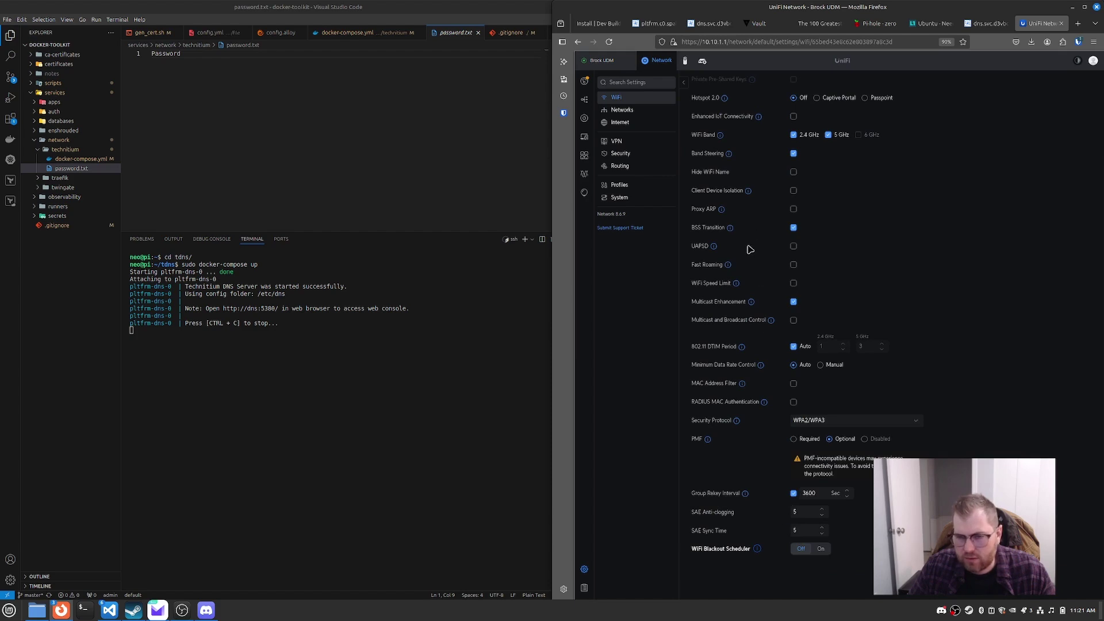
scroll(765, 230, "up", 2)
left_click(622, 110)
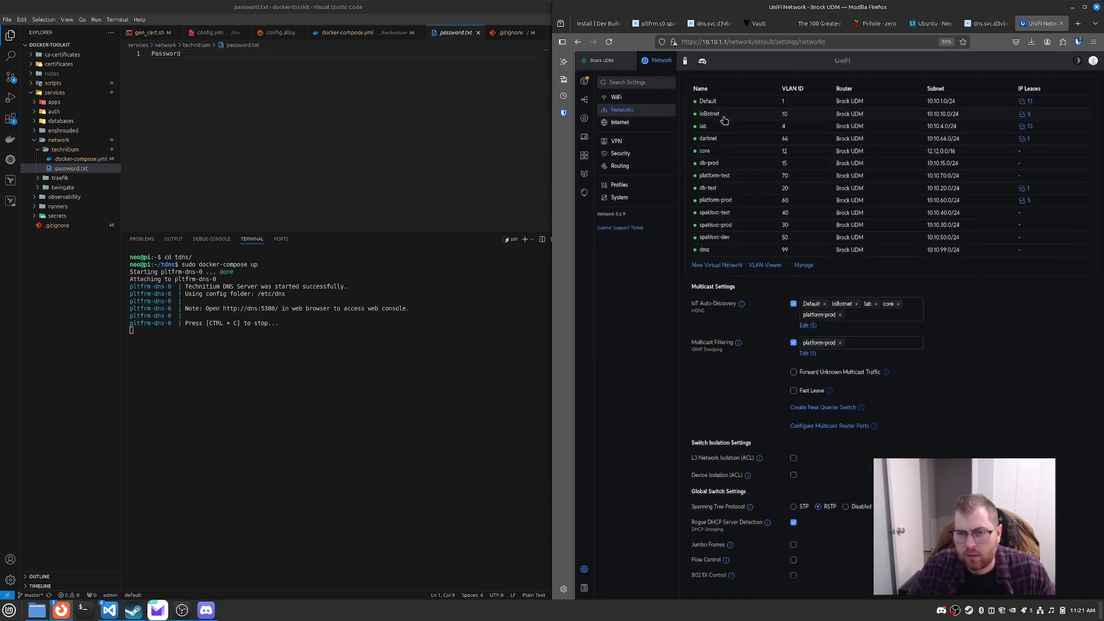
left_click(711, 132)
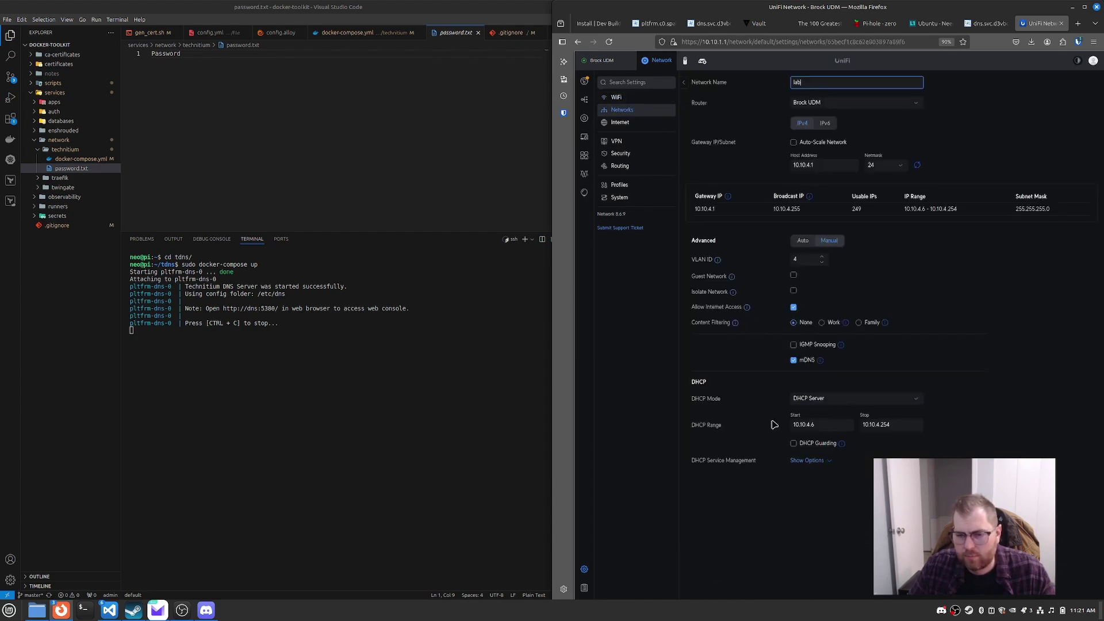
left_click(823, 461)
scroll(943, 368, "down", 3)
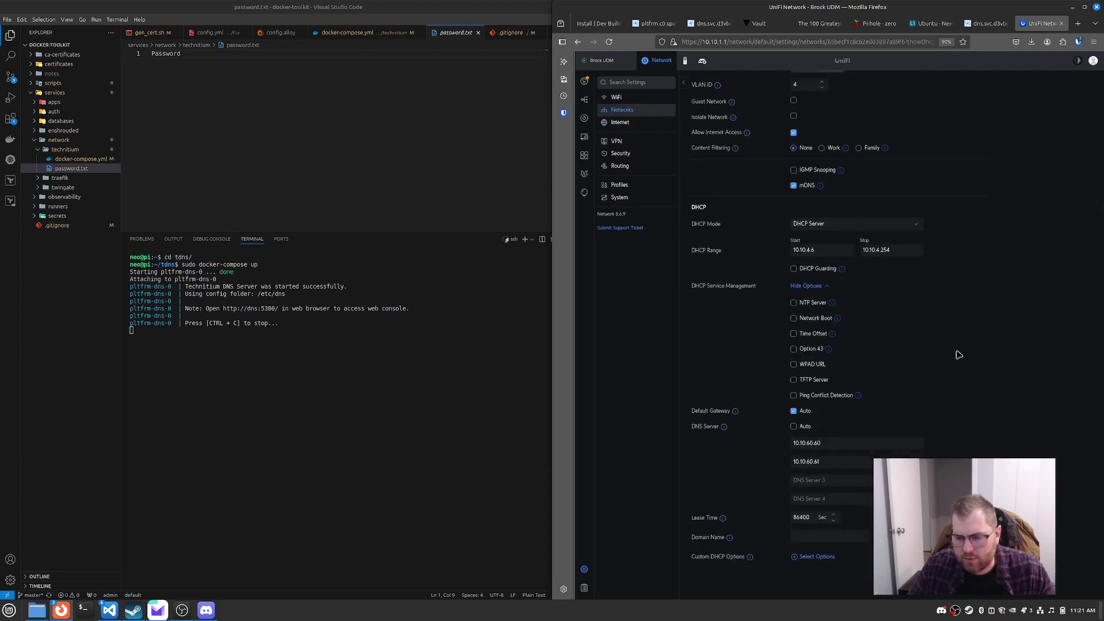
left_click(833, 441)
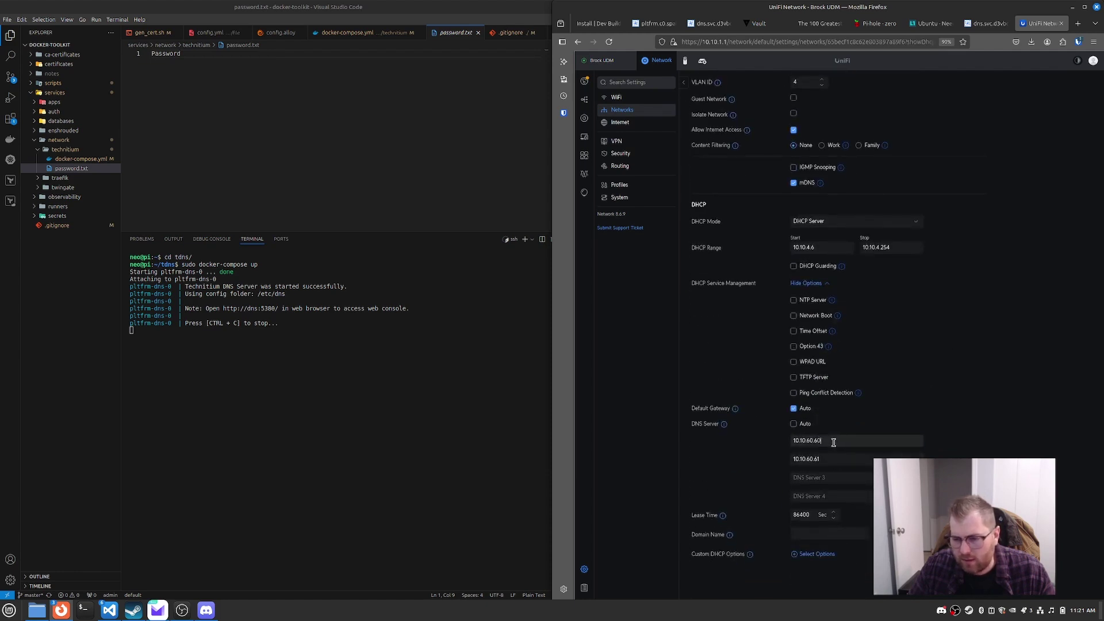
left_click(828, 477)
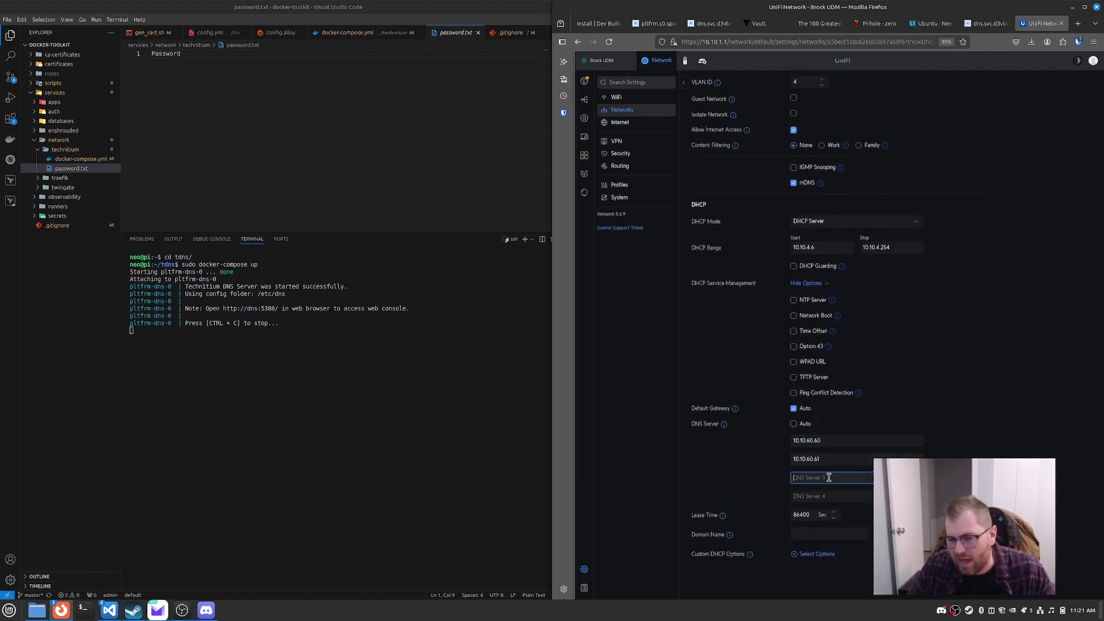
type("10.10.4.7")
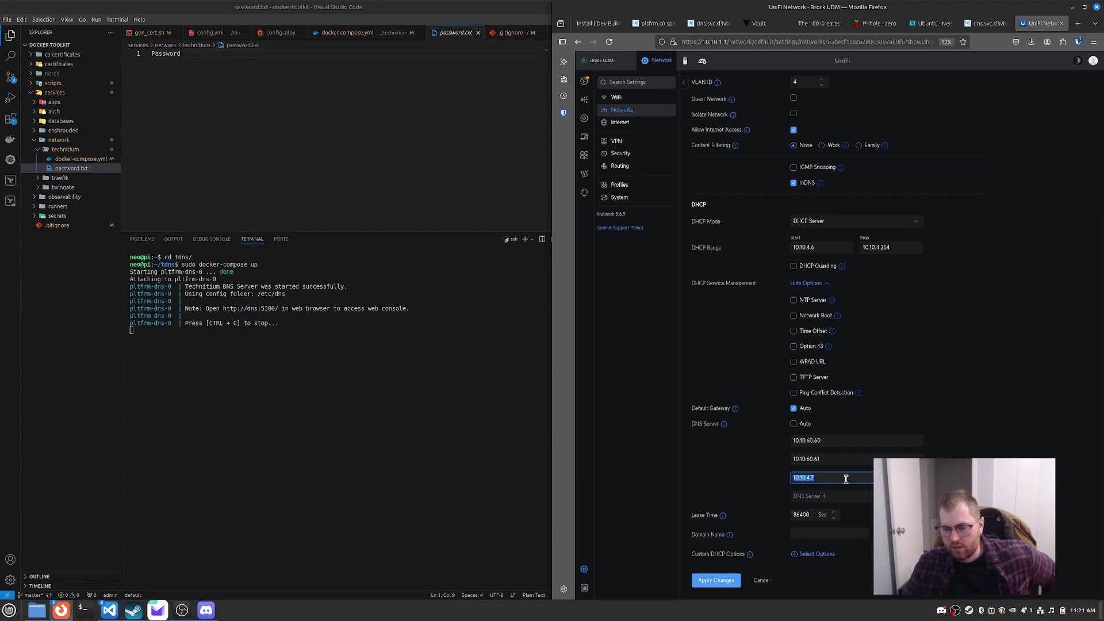
key("BackSpace")
left_click(1032, 410)
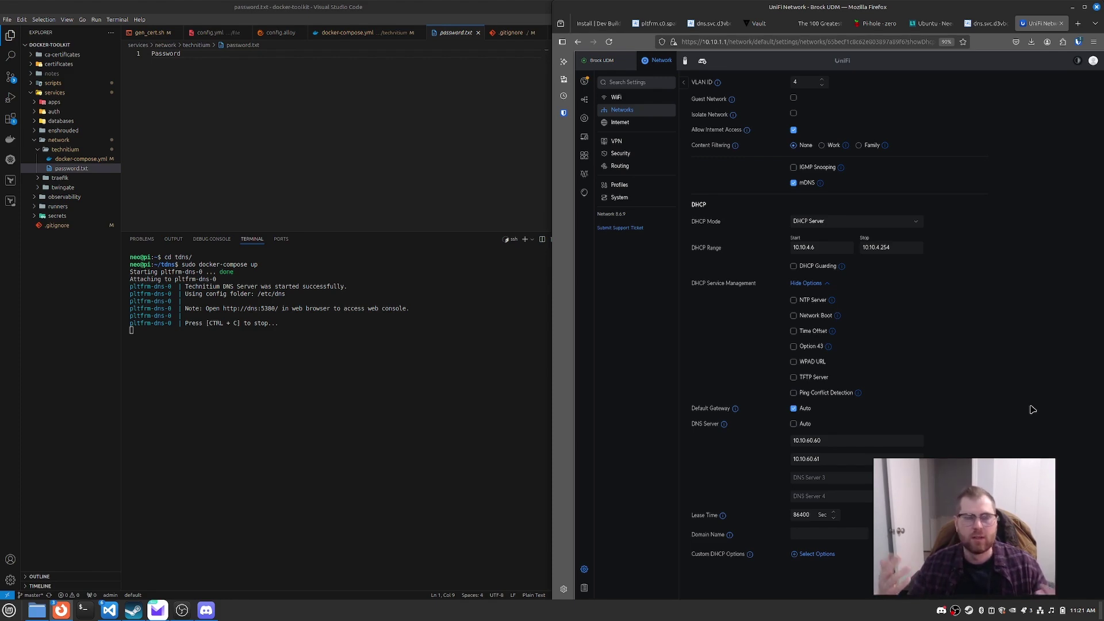
Step: Glance over the svc.homelab records tab, then load devbuilddestroy.com in a new tab
left_click(715, 23)
left_click(652, 23)
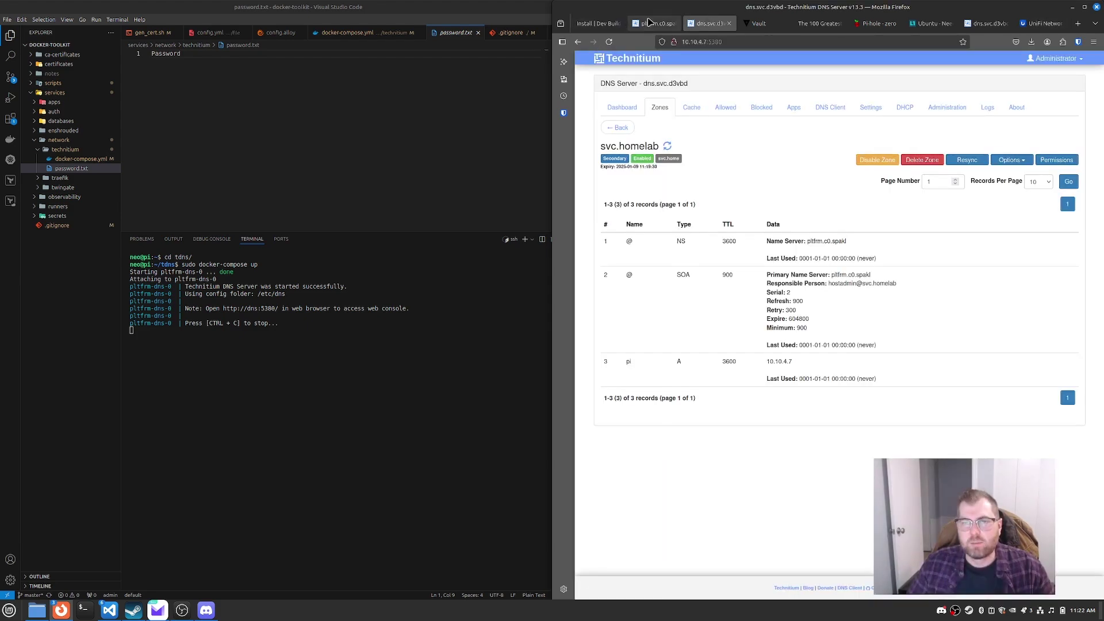
left_click(598, 23)
key("ctrl+t")
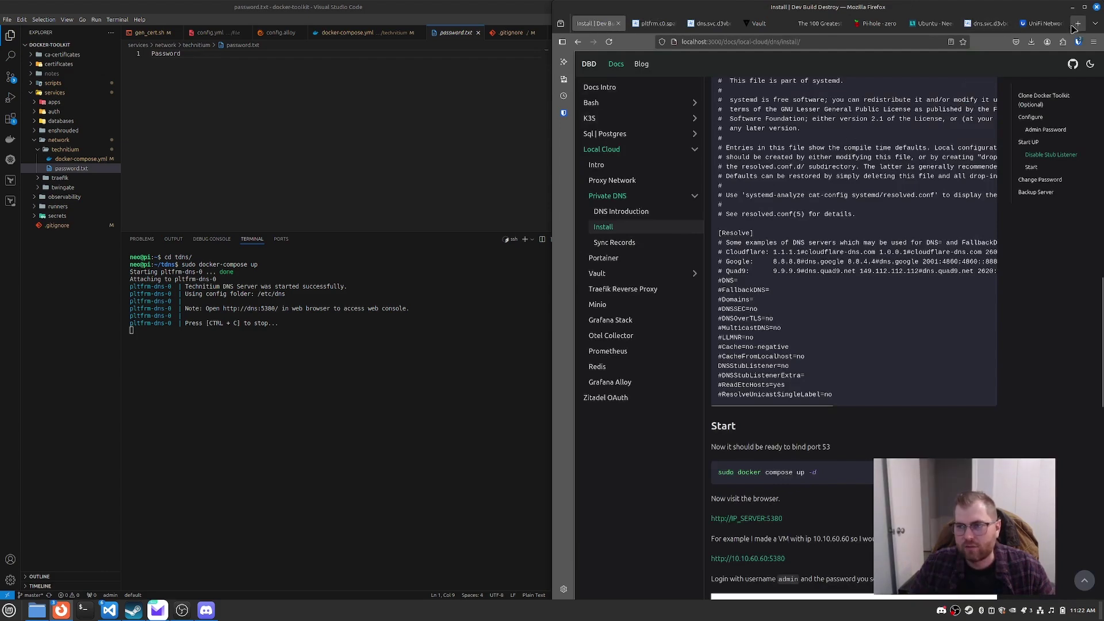
type("devbuilddestroy.com/")
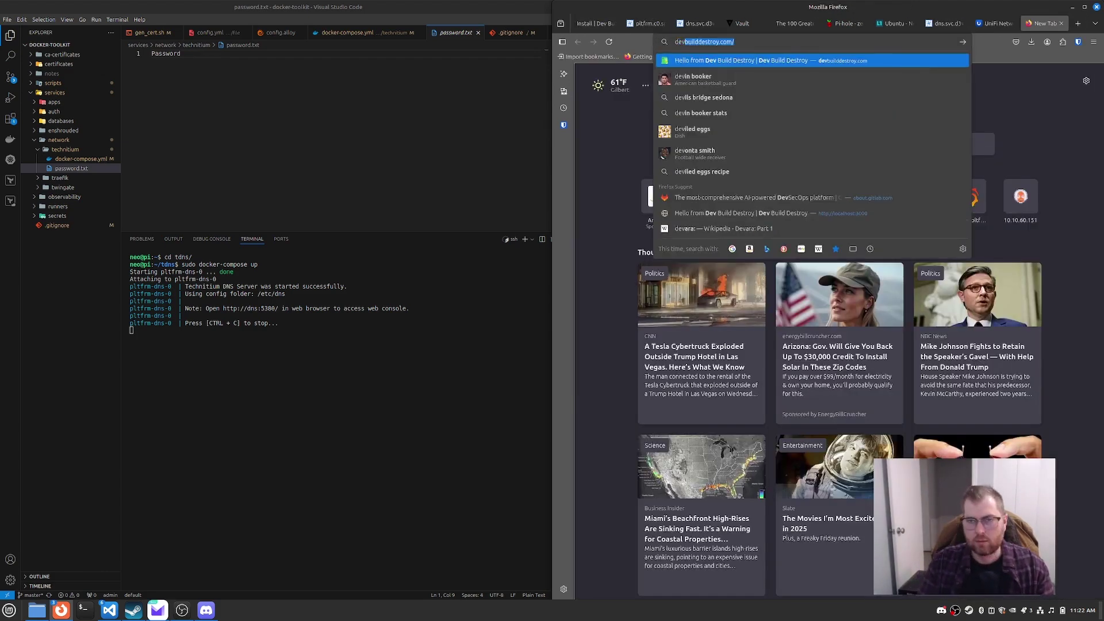
key("Return")
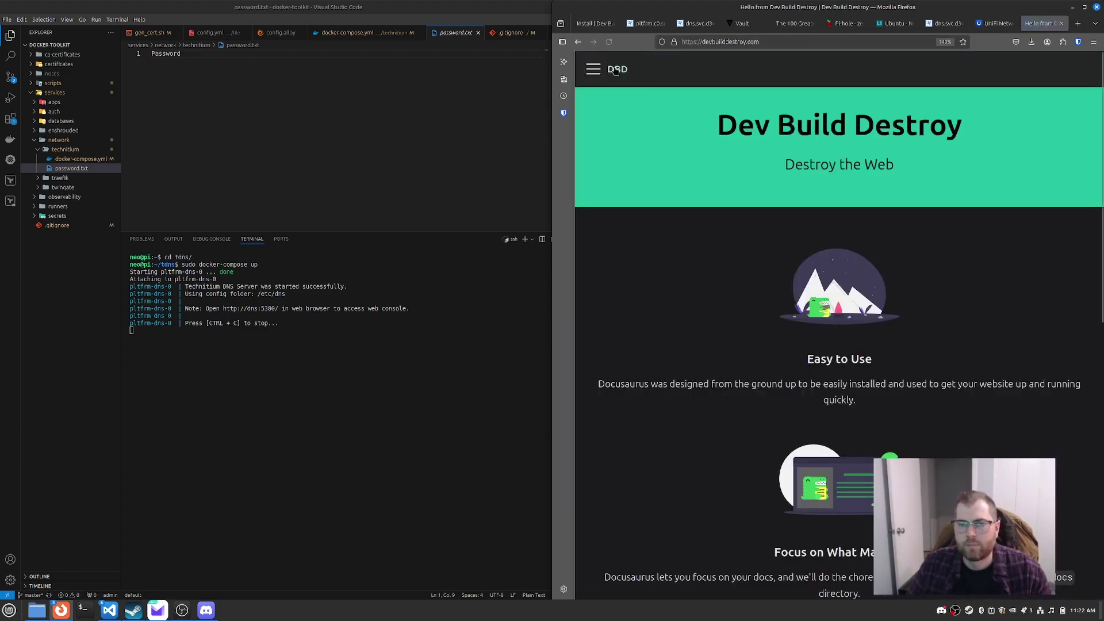
Step: In the docs, go to Local Cloud > Private DNS > Introduction, closing the AI chatbot sidebar
left_click(593, 69)
left_click(624, 110)
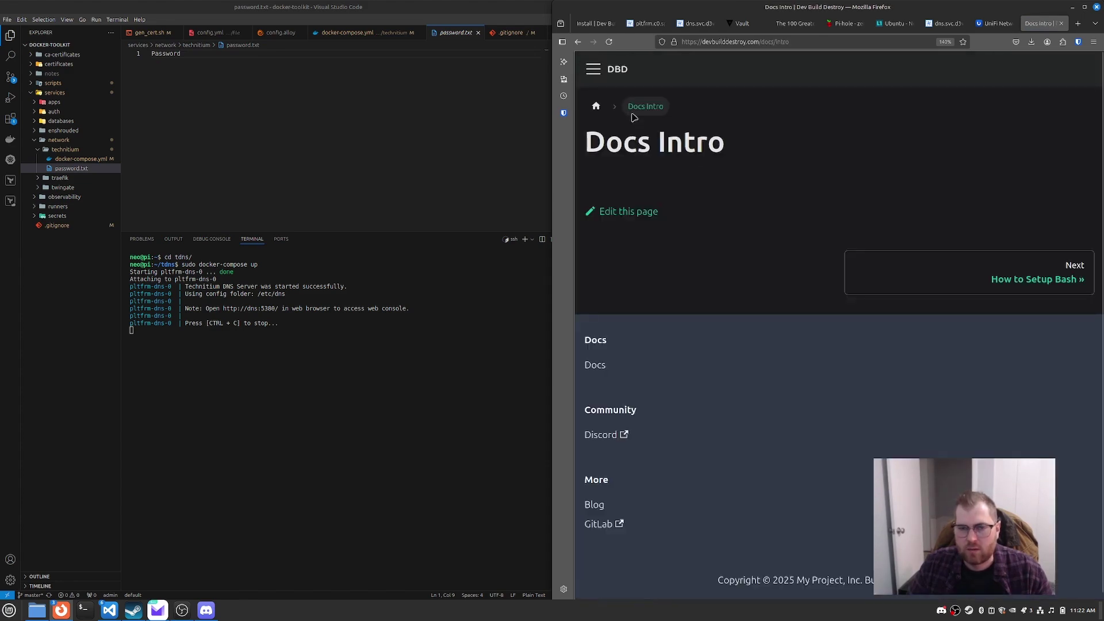
key("ctrl+alt+x")
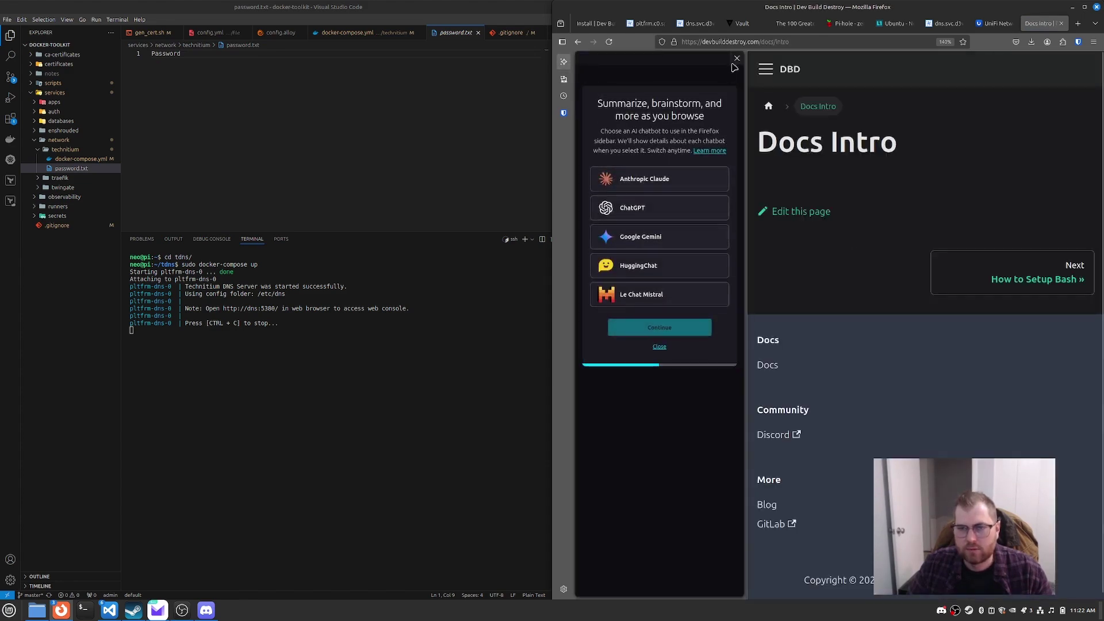
left_click(736, 58)
left_click(593, 69)
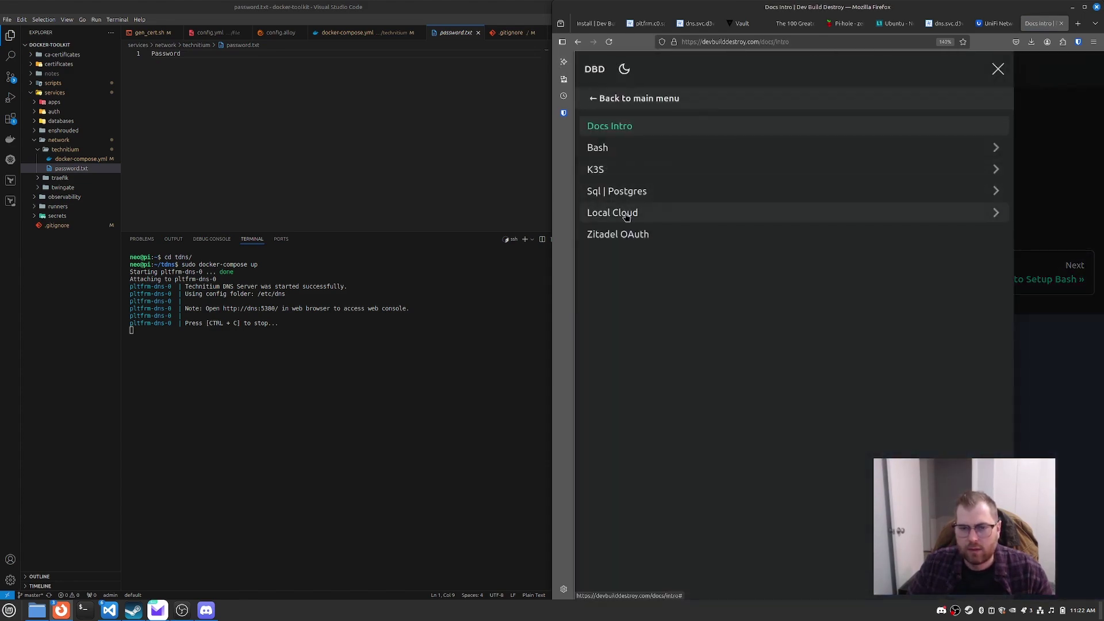
left_click(647, 216)
left_click(634, 278)
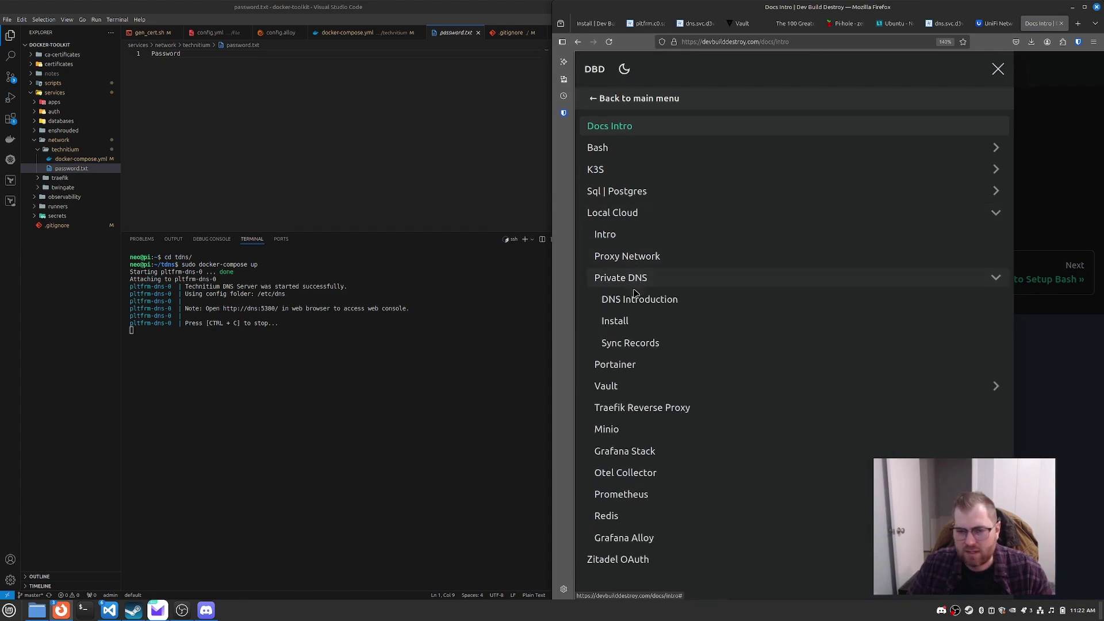
left_click(639, 299)
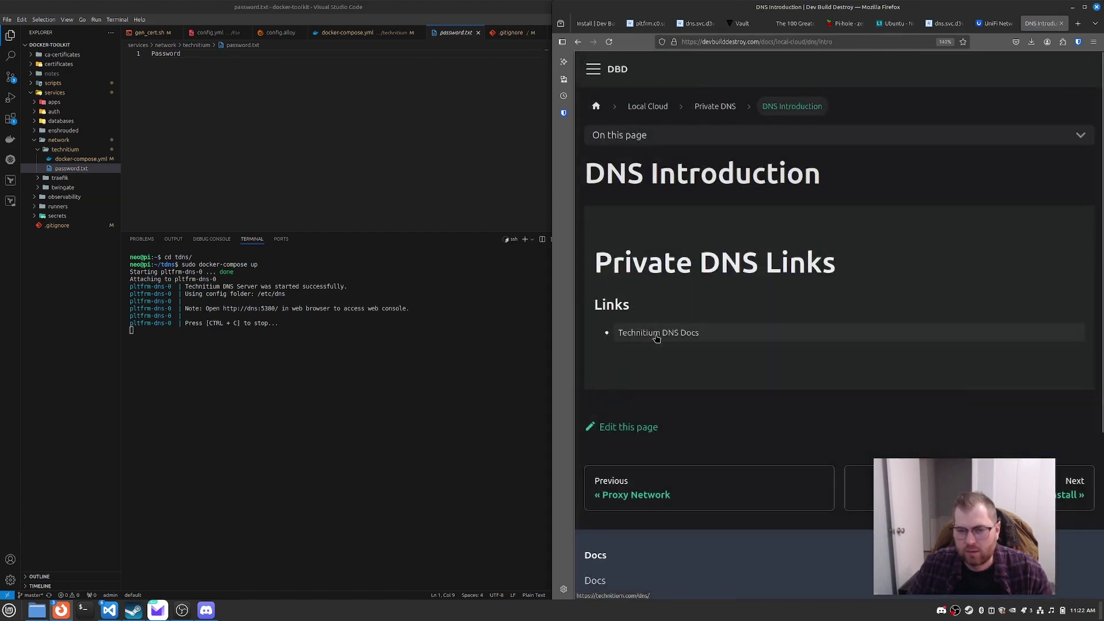
Step: Open the Private DNS Install page and scroll through it
left_click(593, 69)
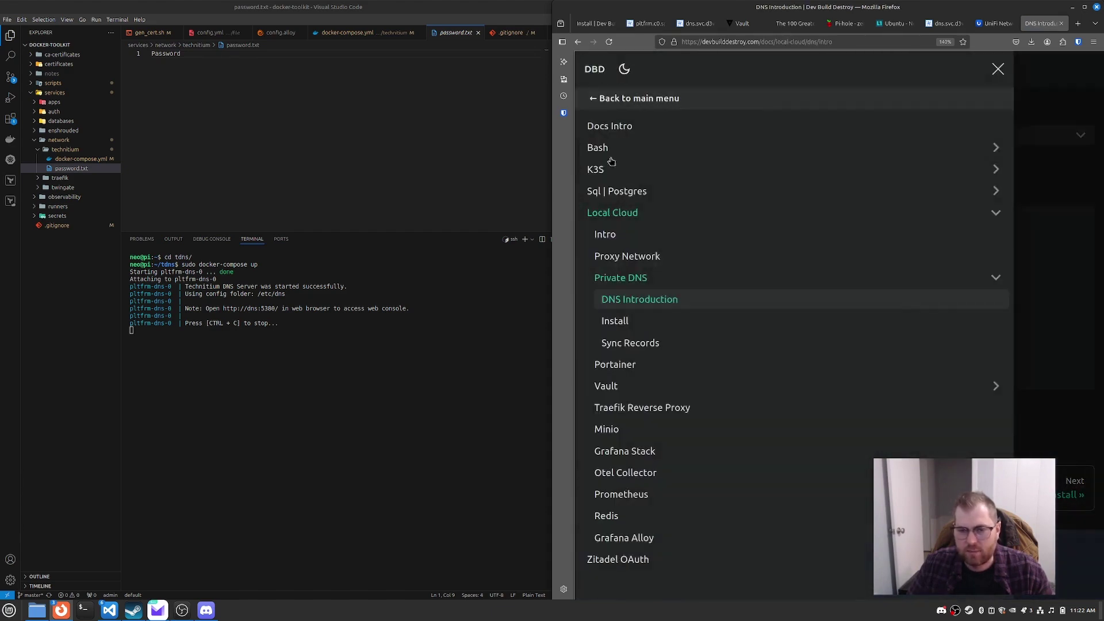
left_click(624, 323)
scroll(828, 253, "down", 15)
scroll(810, 253, "down", 15)
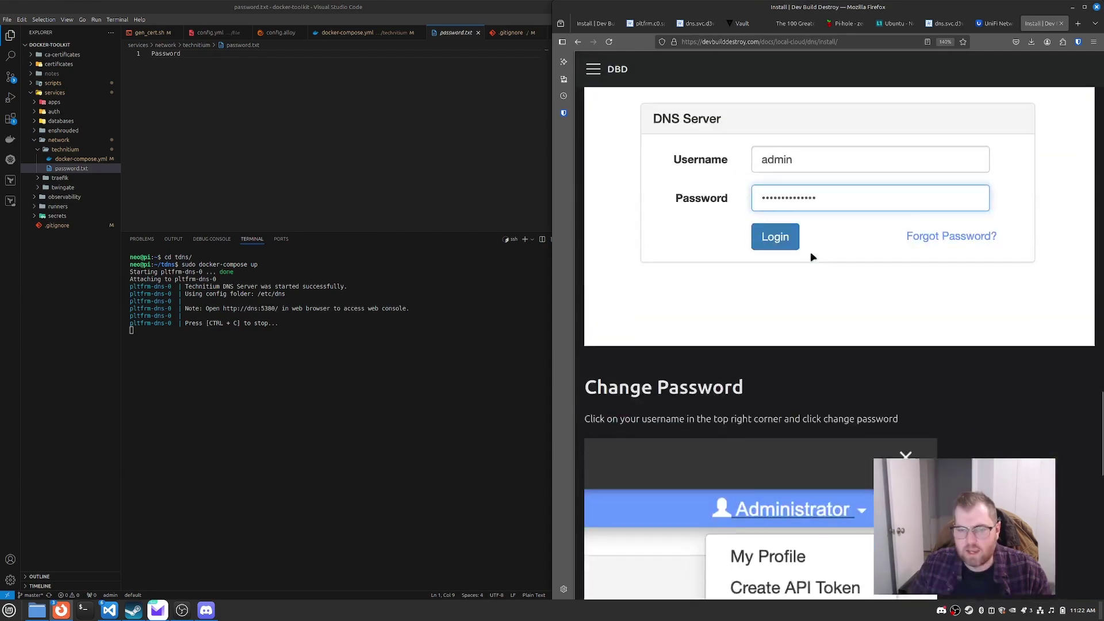
scroll(648, 161, "up", 10)
scroll(646, 155, "up", 5)
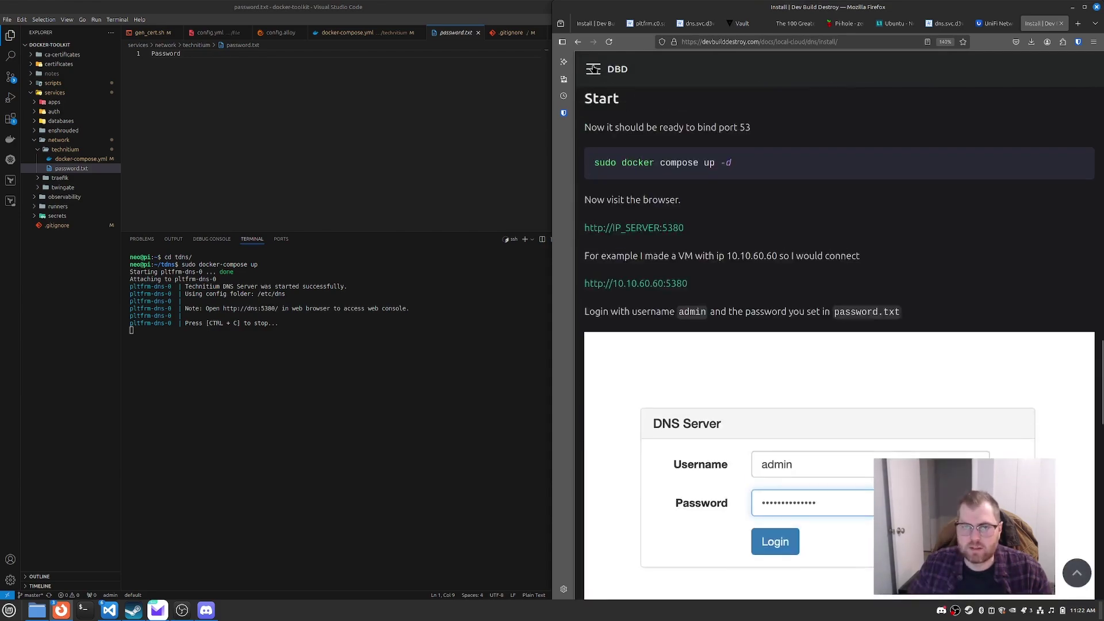
left_click(593, 69)
Step: Open the Sync Records page and scroll to the 'TSIG in Catalog Zone' section
left_click(672, 341)
scroll(789, 242, "down", 20)
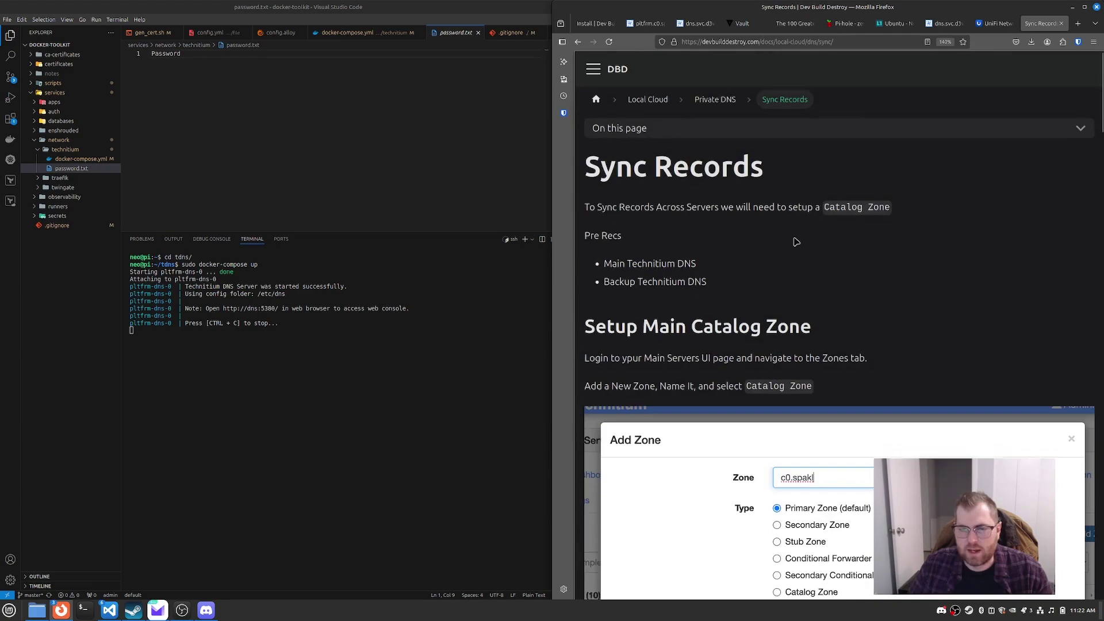
scroll(796, 288, "down", 15)
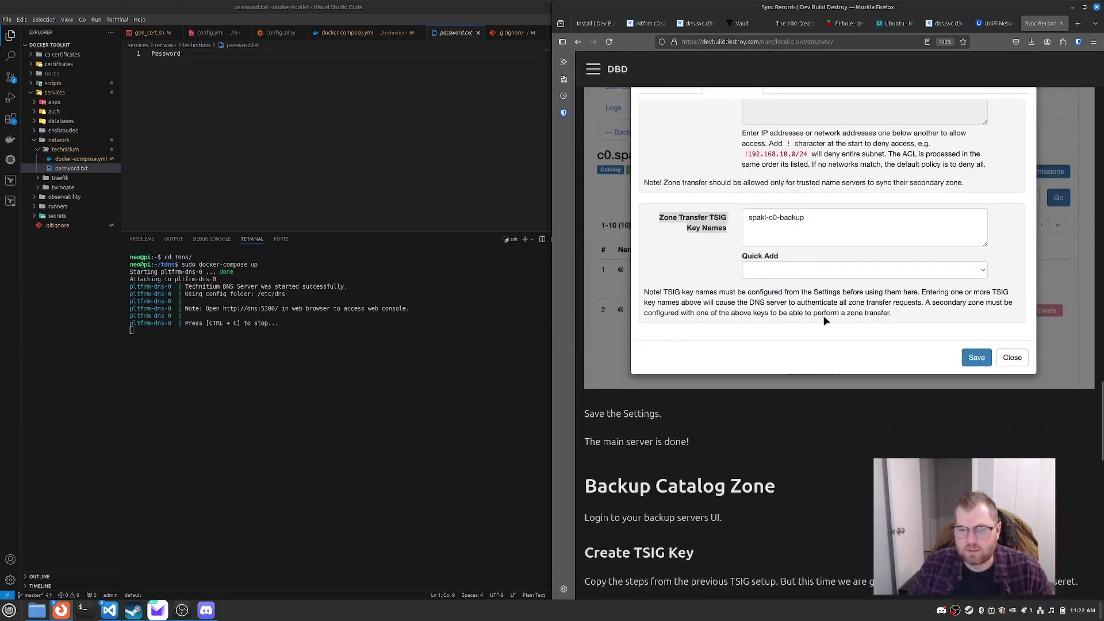
scroll(804, 342, "up", 20)
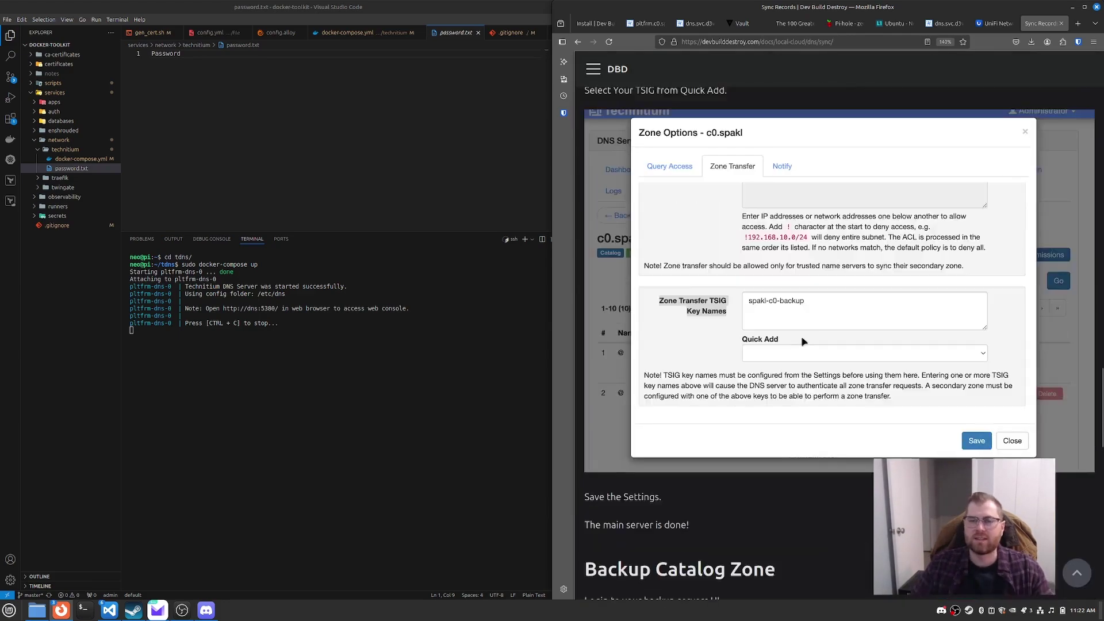
scroll(720, 284, "up", 10)
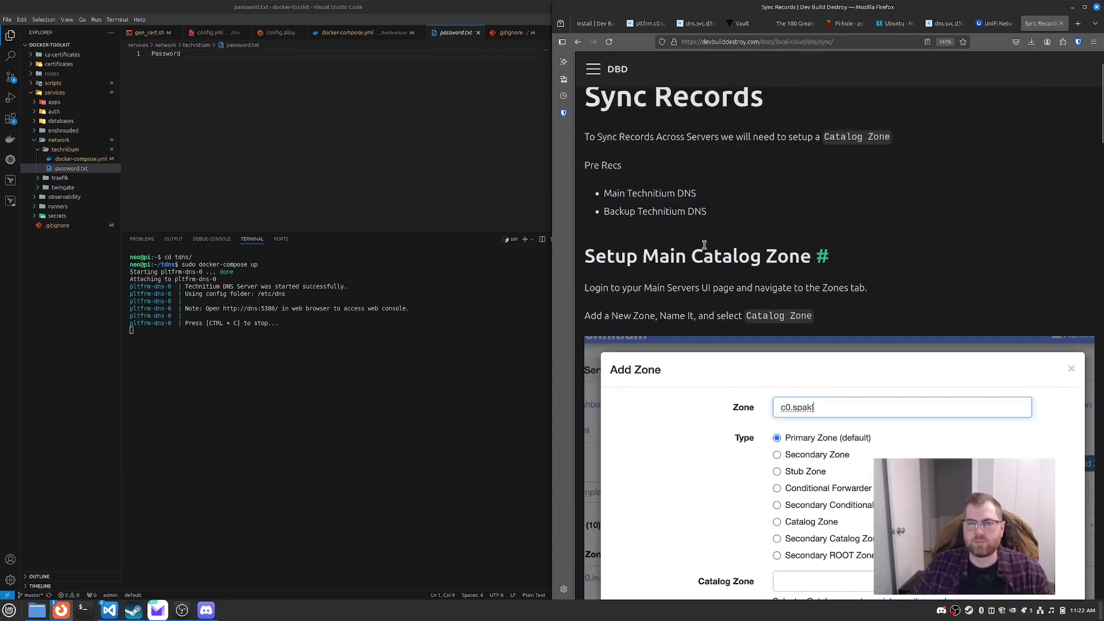
scroll(704, 246, "up", 2)
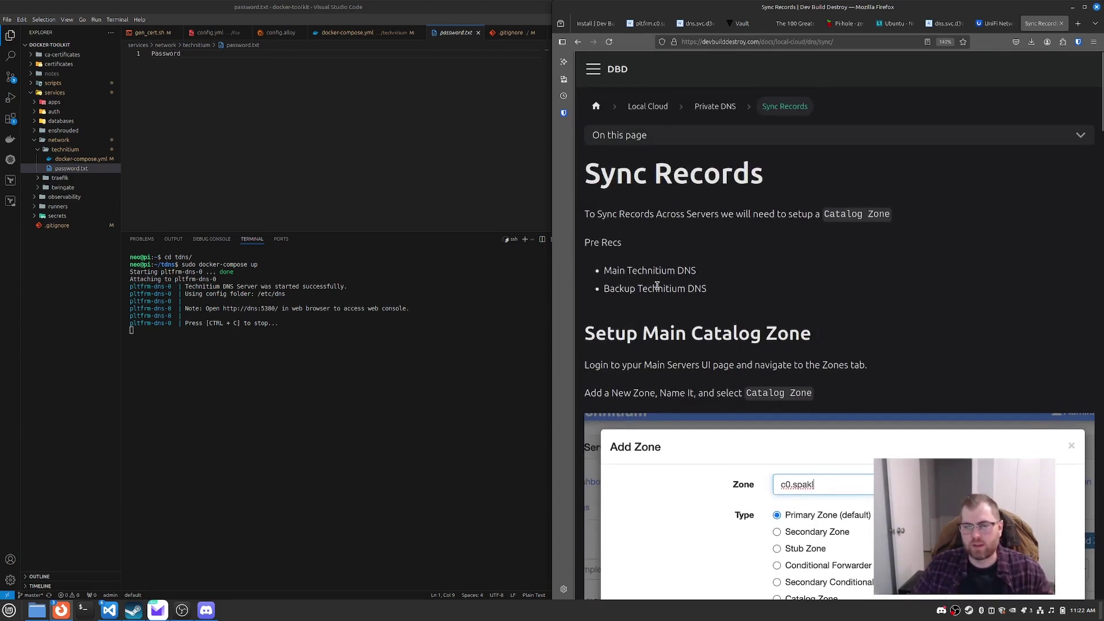
left_click_drag(718, 293, 624, 287)
scroll(737, 300, "down", 5)
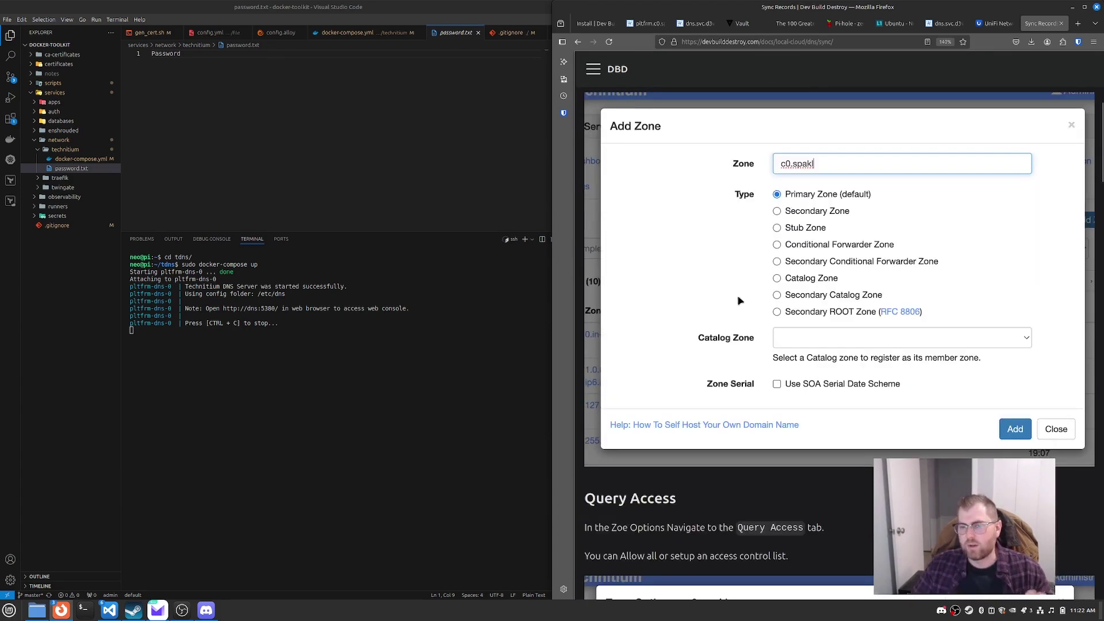
scroll(823, 233, "down", 15)
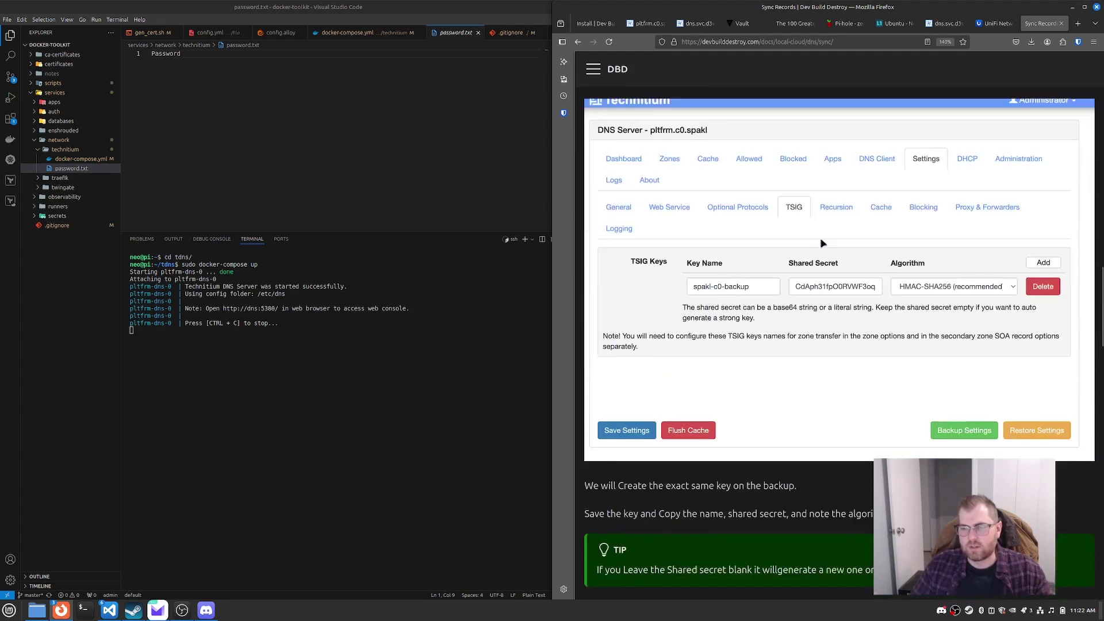
scroll(823, 246, "up", 6)
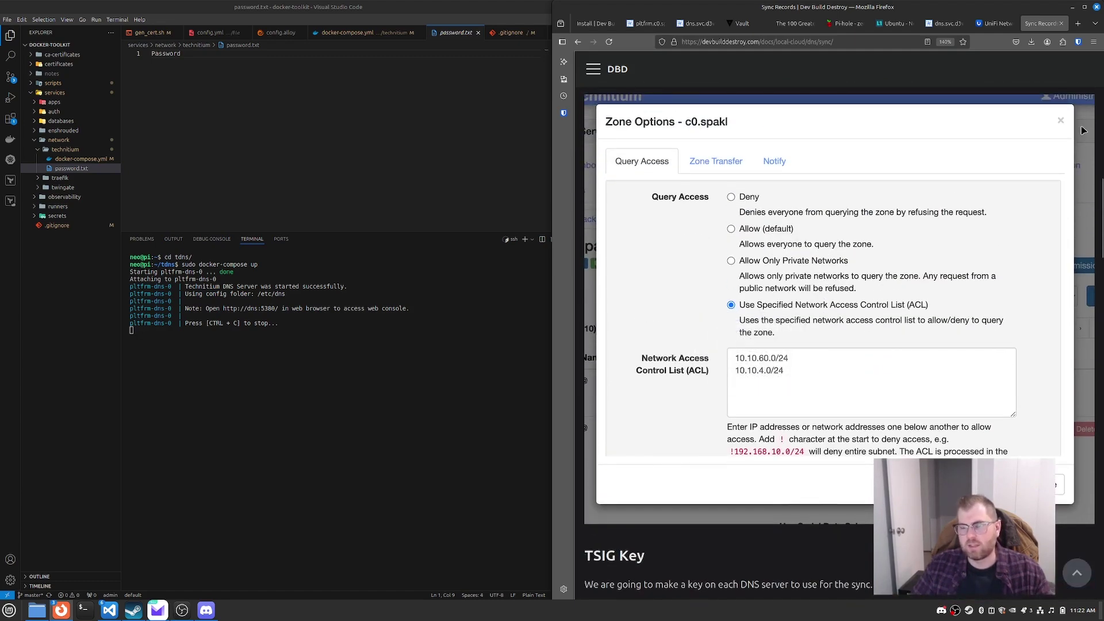
scroll(783, 379, "down", 10)
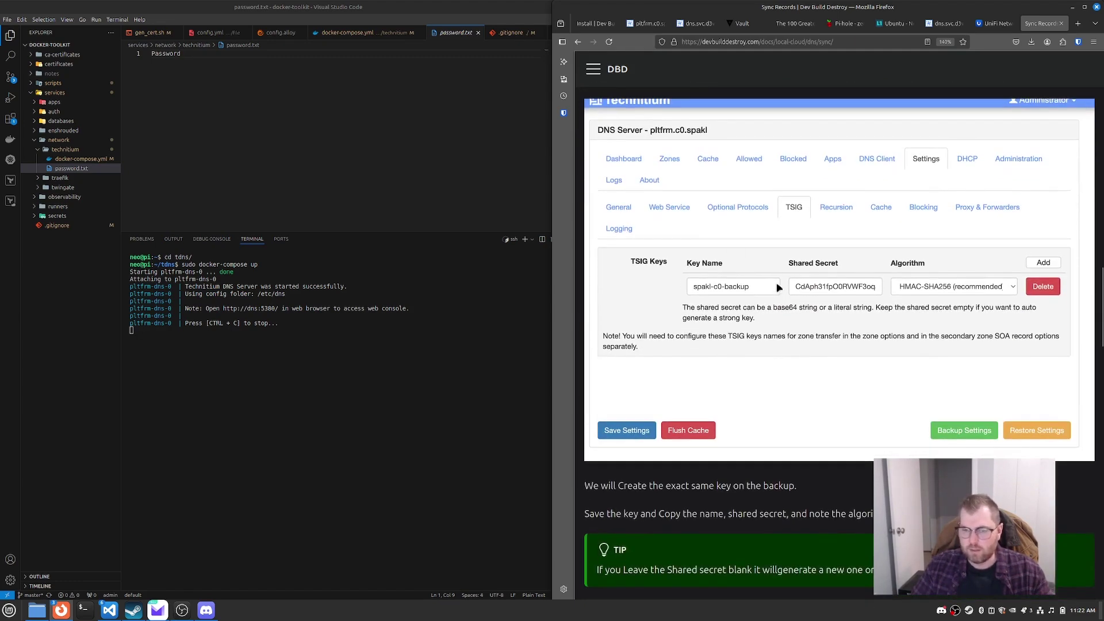
scroll(770, 293, "down", 5)
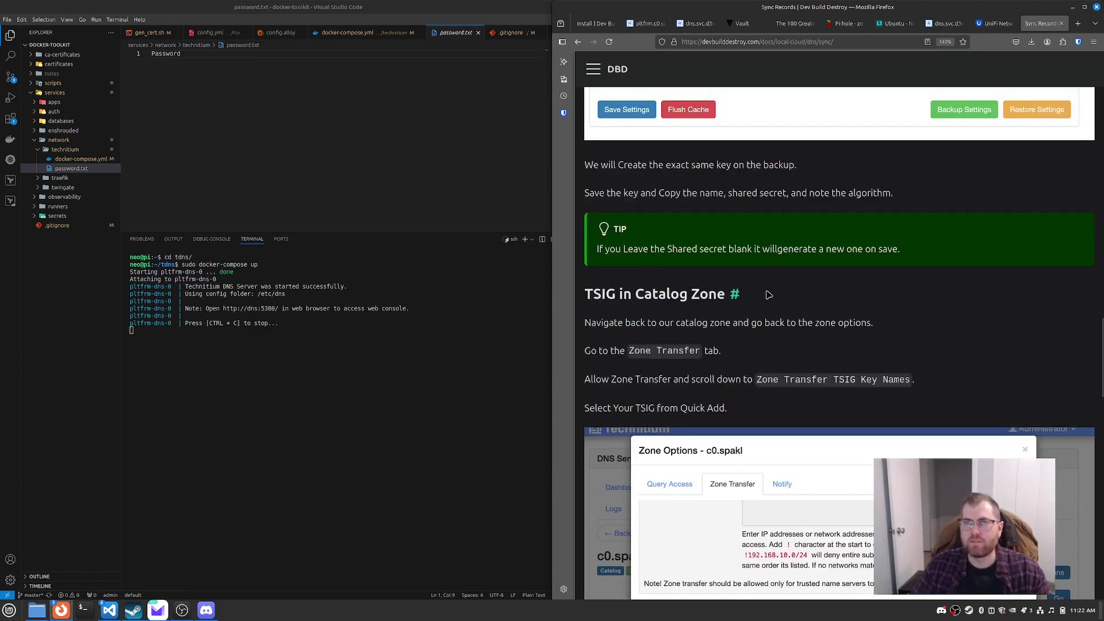